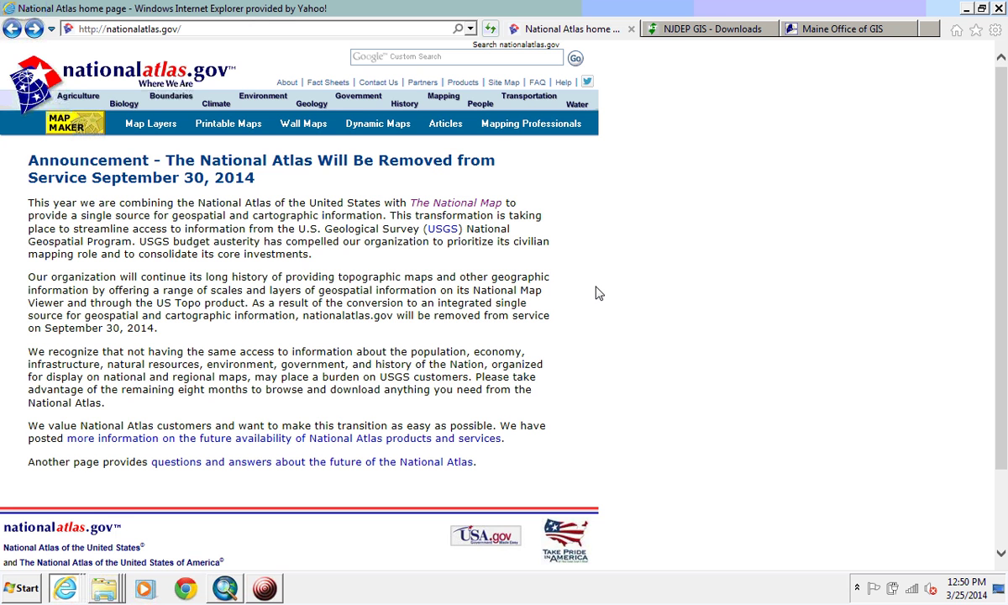
# Switch to the NJDEP GIS page and open its list of downloadable datasets
pyautogui.click(674, 28)
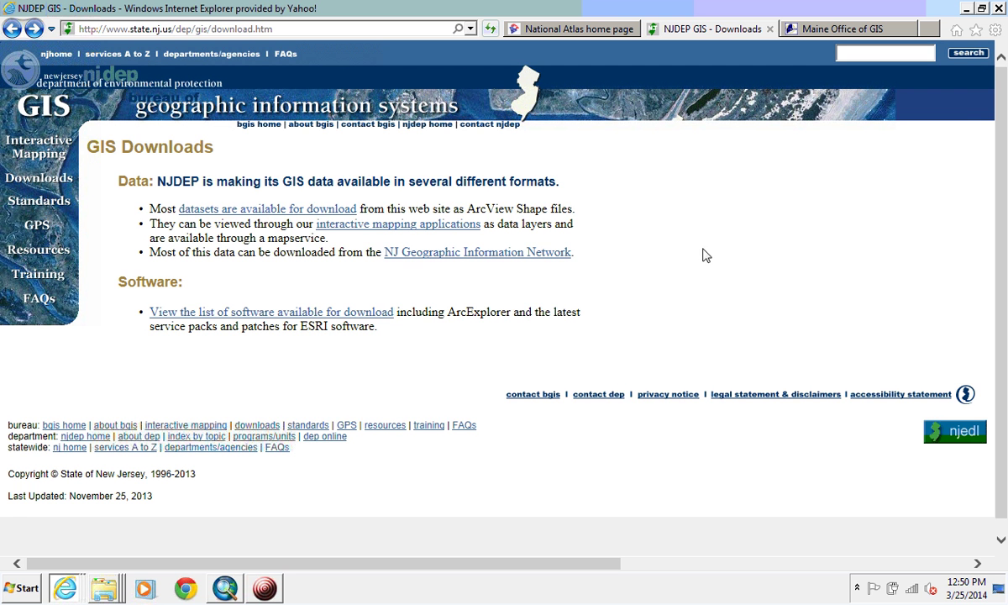
pyautogui.click(286, 207)
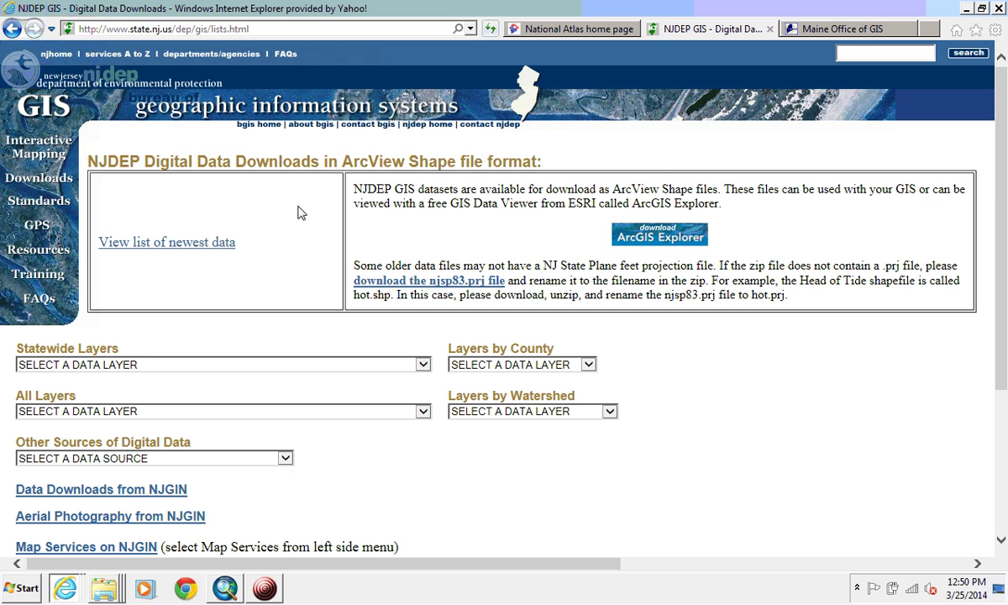
pyautogui.moveTo(1004, 193); pyautogui.dragTo(1004, 276)
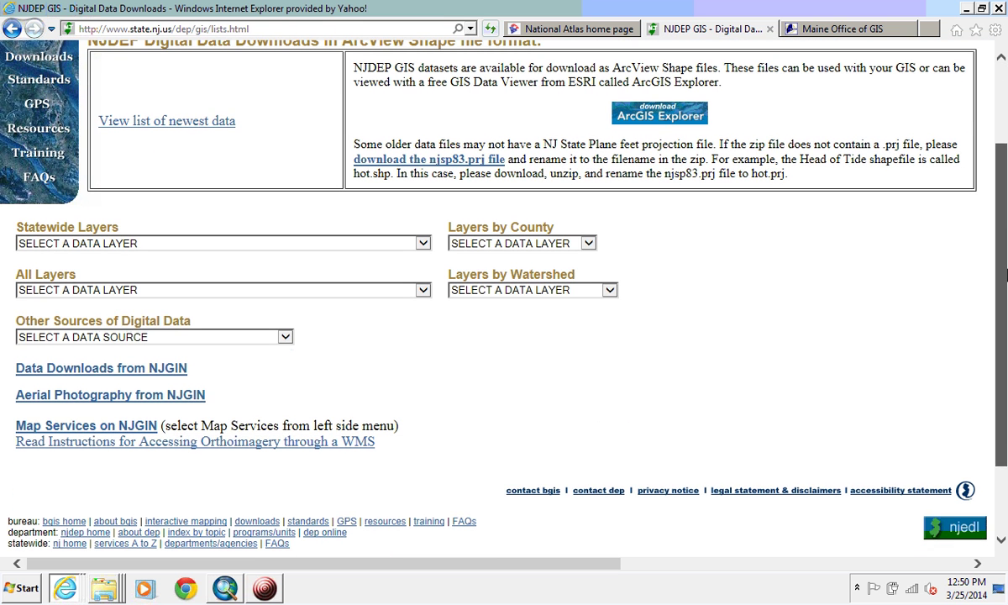
# Expand the other-sources, all-layers and statewide data layer lists
pyautogui.click(285, 337)
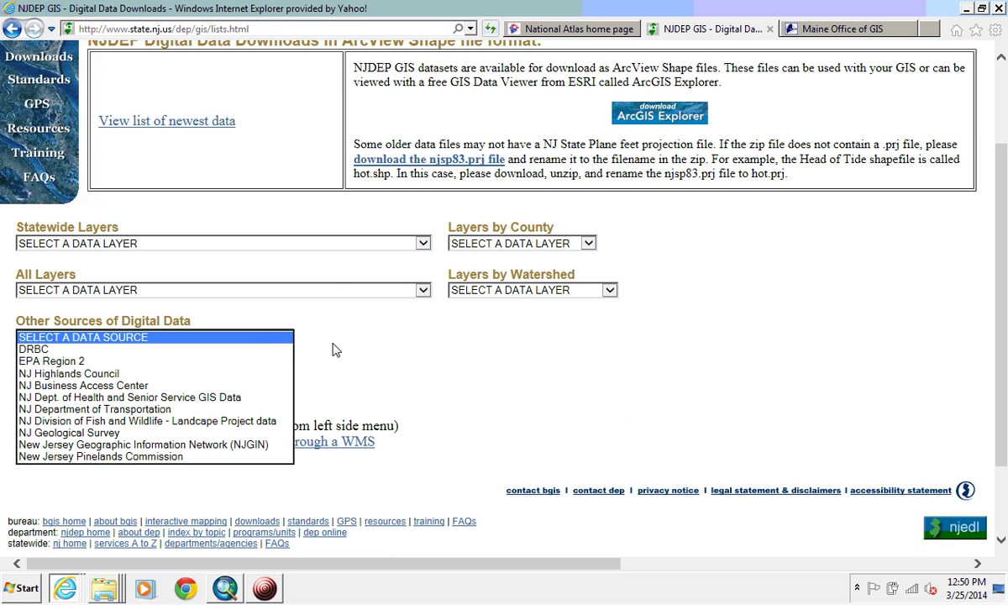
pyautogui.click(315, 326)
pyautogui.click(288, 340)
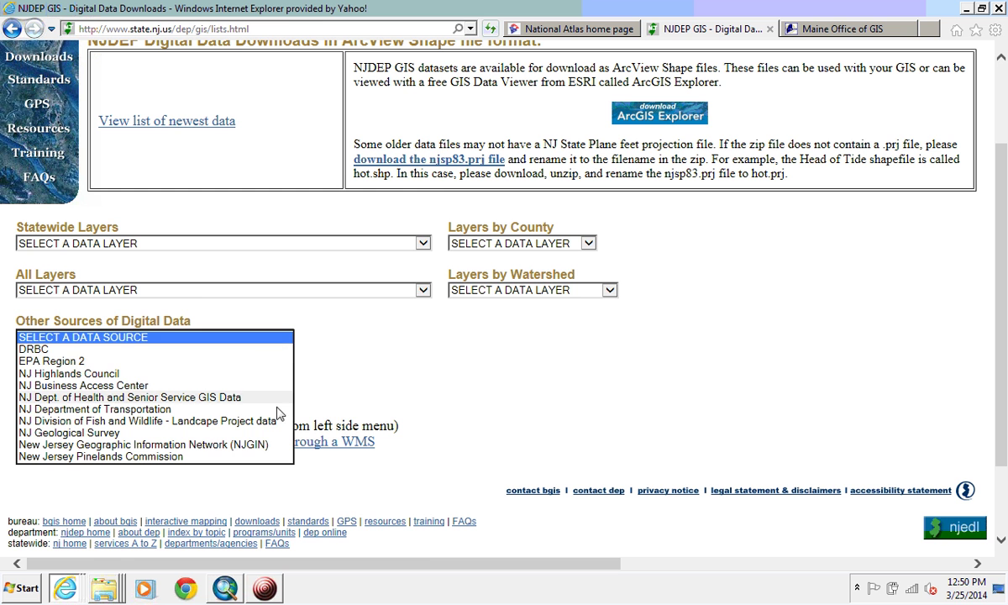
pyautogui.click(382, 386)
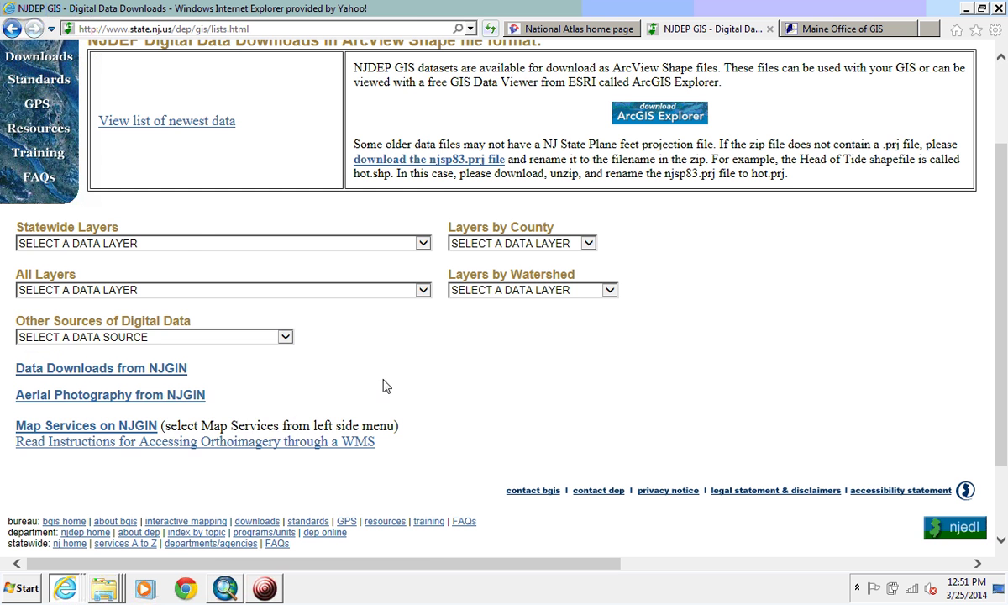
pyautogui.click(418, 291)
pyautogui.click(489, 365)
pyautogui.click(426, 245)
pyautogui.moveTo(426, 245); pyautogui.dragTo(396, 256)
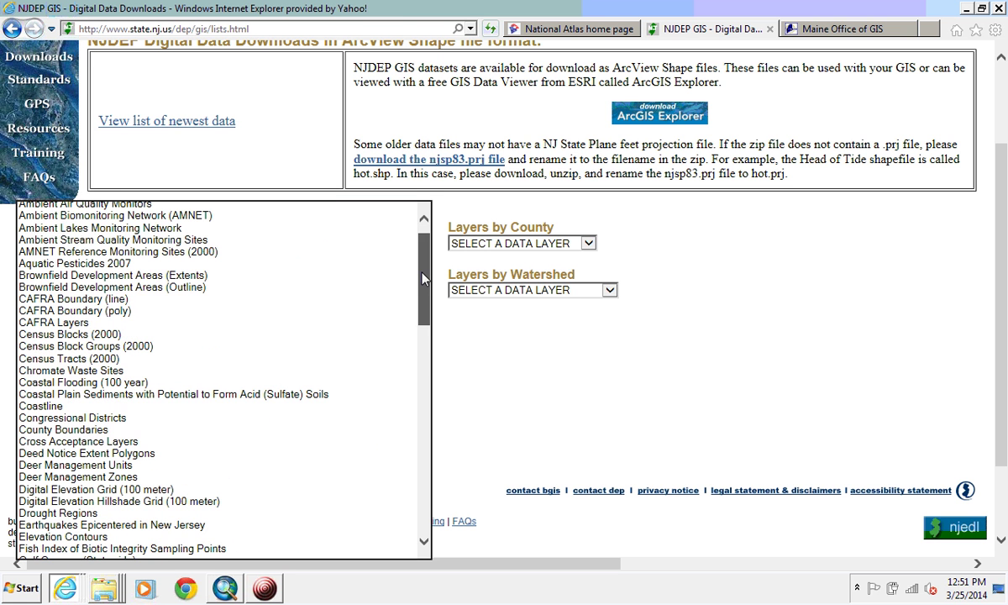
# Go to the Census Blocks (2000) statewide download entry and scroll the layer listing
pyautogui.click(146, 334)
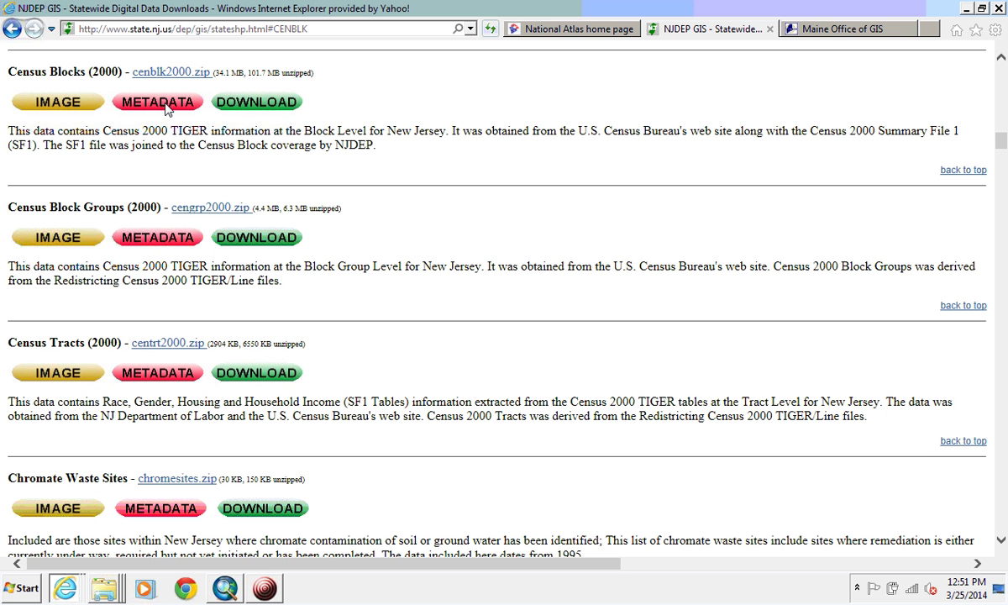
pyautogui.moveTo(1003, 147); pyautogui.dragTo(1000, 101)
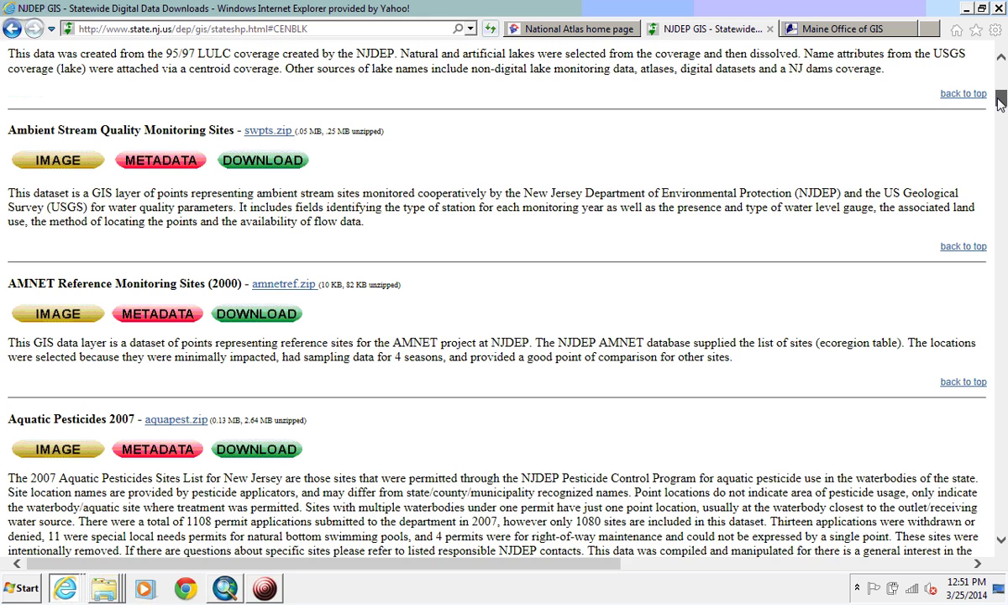
pyautogui.moveTo(1000, 101); pyautogui.dragTo(1001, 77)
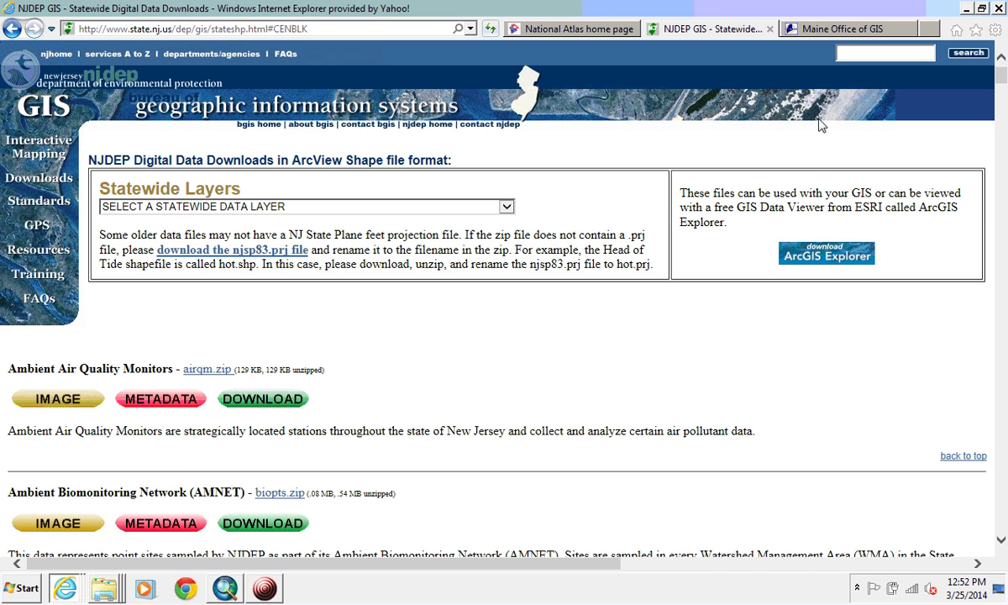
# Switch to the Maine Office of GIS catalog and browse its data layer tables
pyautogui.click(795, 26)
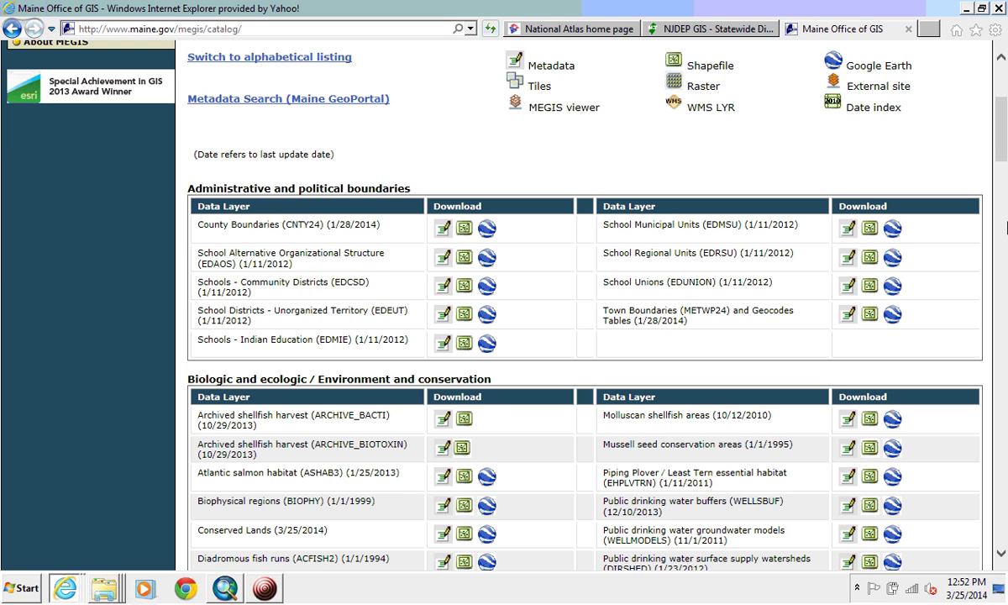
pyautogui.scroll(3, 1007, 227)
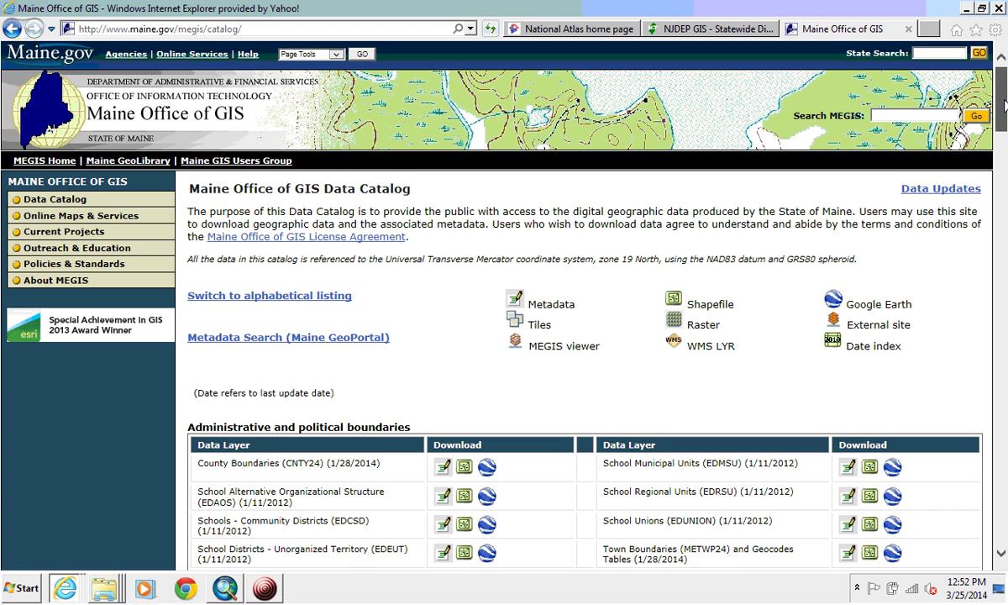
pyautogui.scroll(-3, 1005, 105)
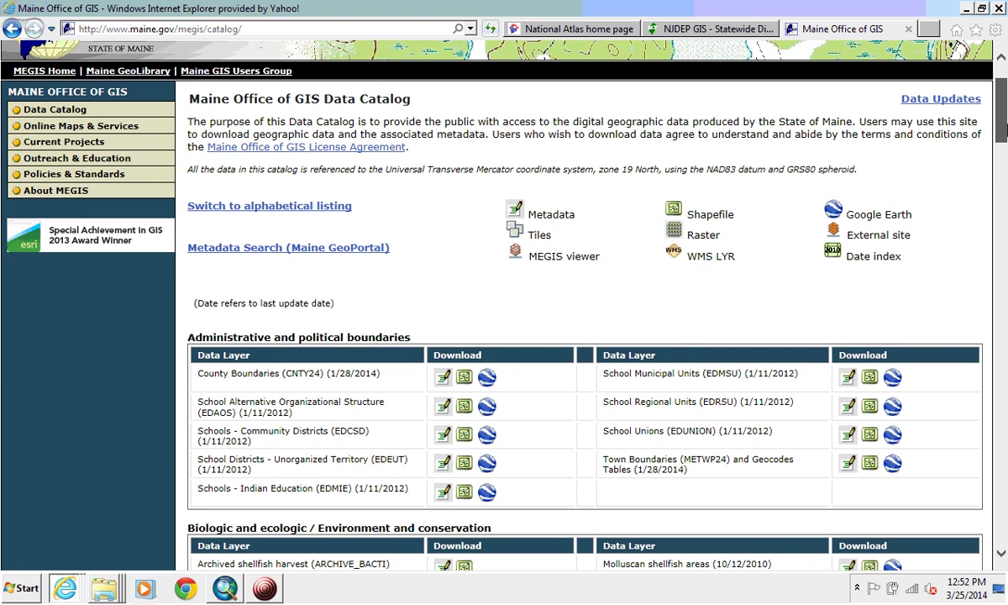
pyautogui.scroll(3, 1005, 110)
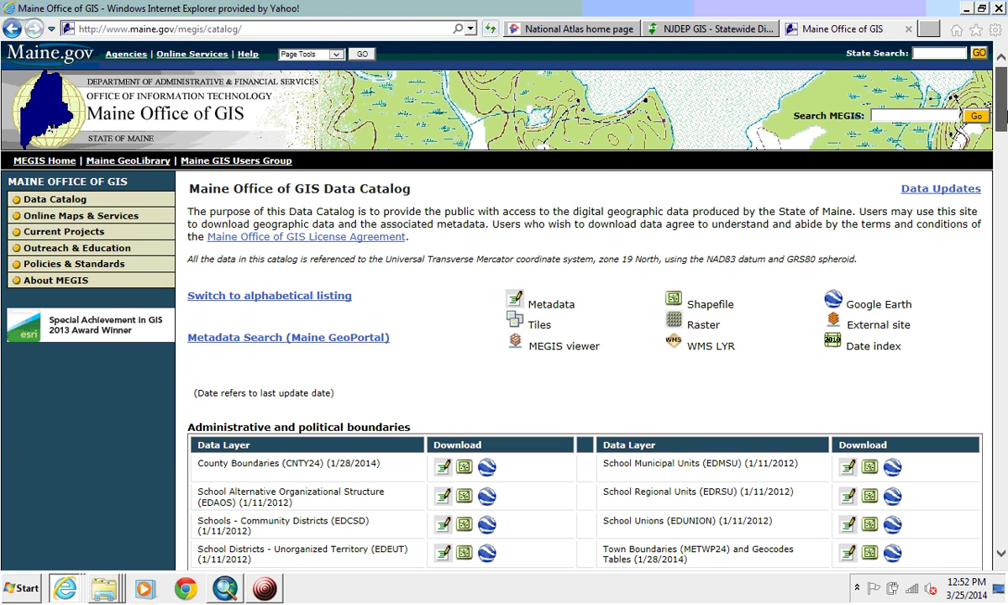
pyautogui.scroll(-10, 1005, 110)
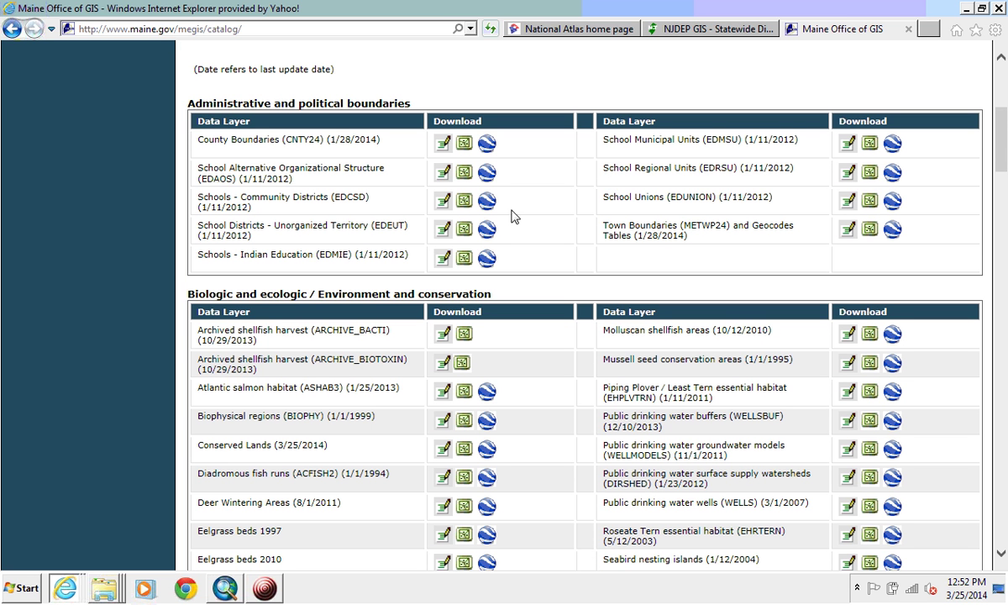
pyautogui.scroll(-2, 404, 325)
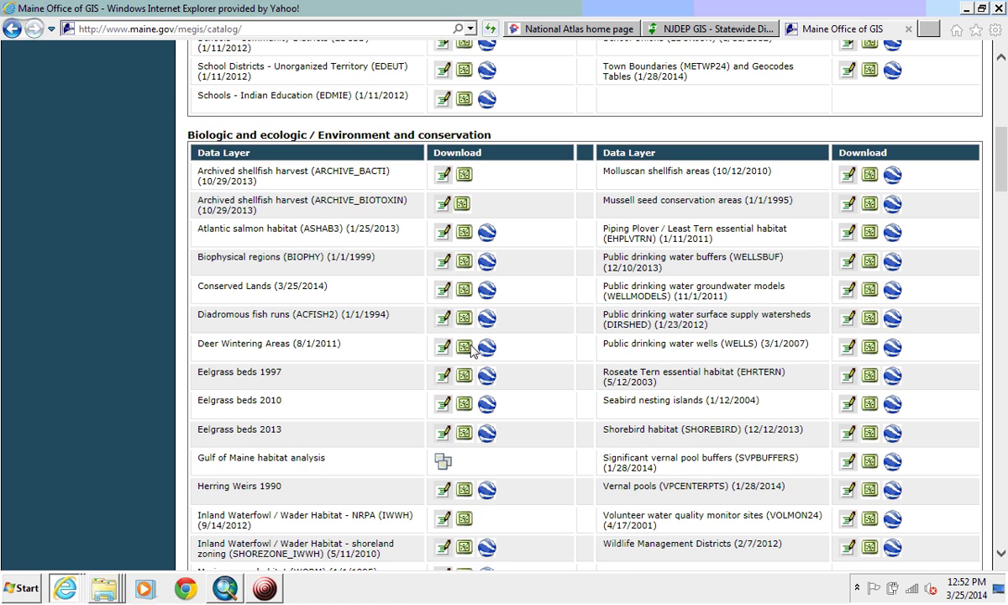
pyautogui.scroll(-1, 1002, 168)
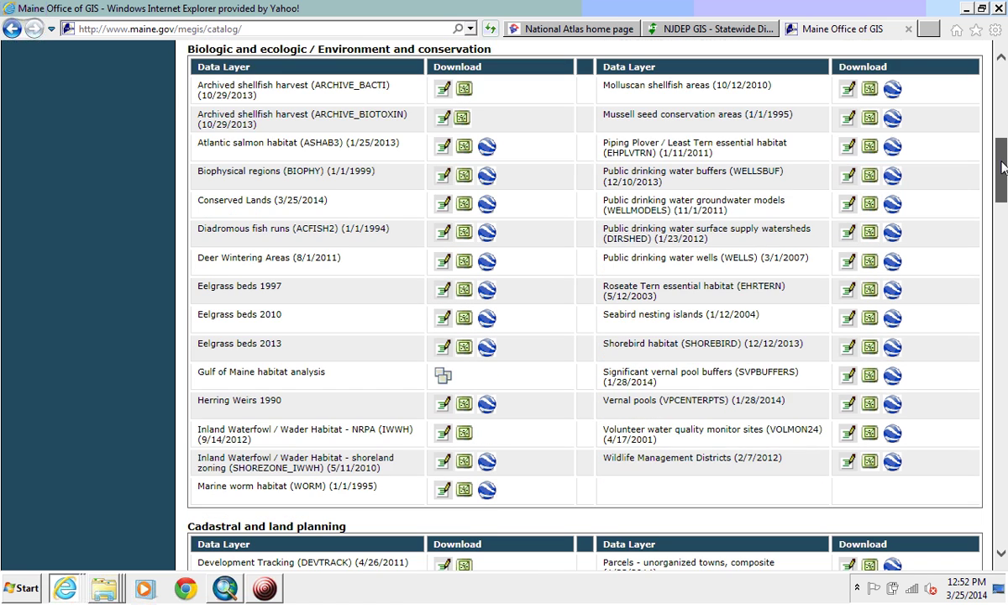
pyautogui.moveTo(1002, 168); pyautogui.dragTo(1003, 376)
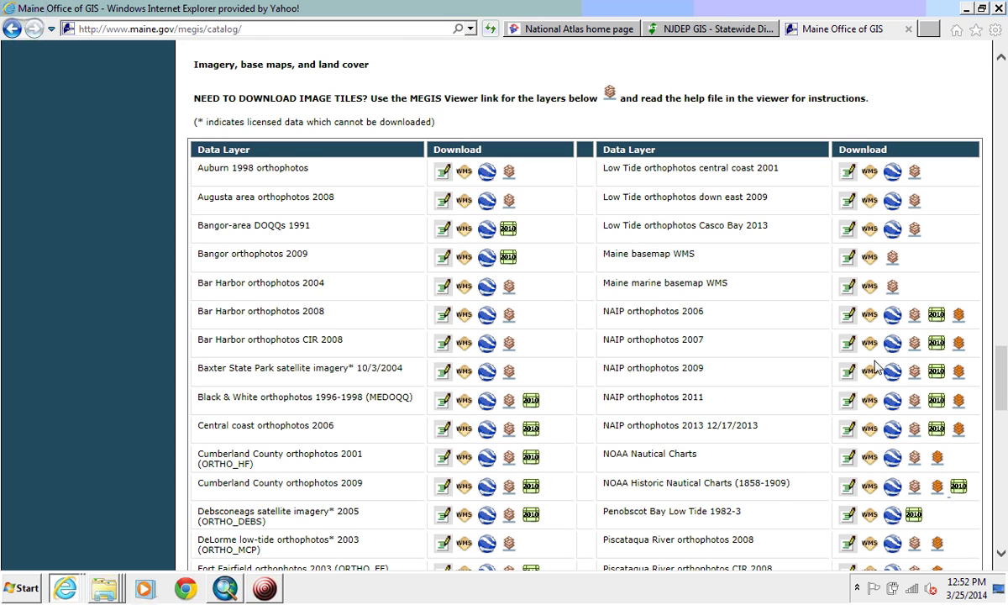
pyautogui.moveTo(1001, 378); pyautogui.dragTo(968, 128)
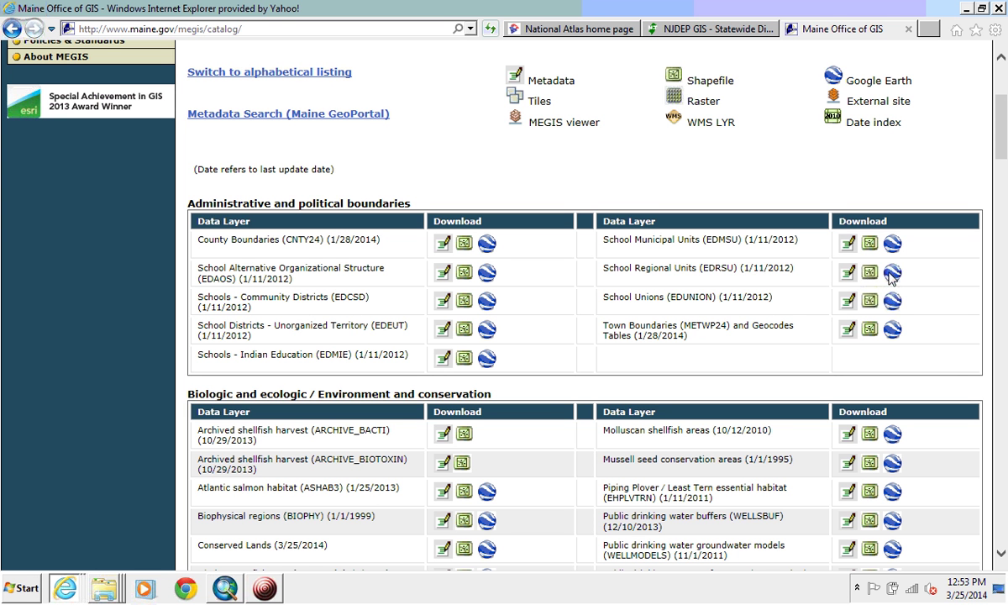
# View the School Regional Units (EDRSU) metadata, scrolling its summary, extents and contact sections
pyautogui.click(847, 278)
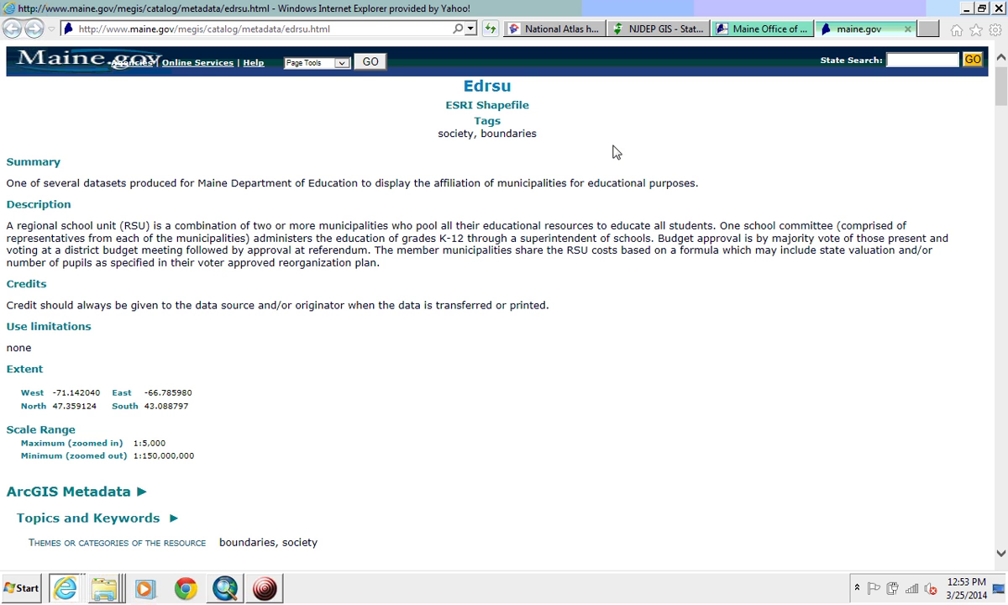
pyautogui.moveTo(1001, 88); pyautogui.dragTo(1003, 178)
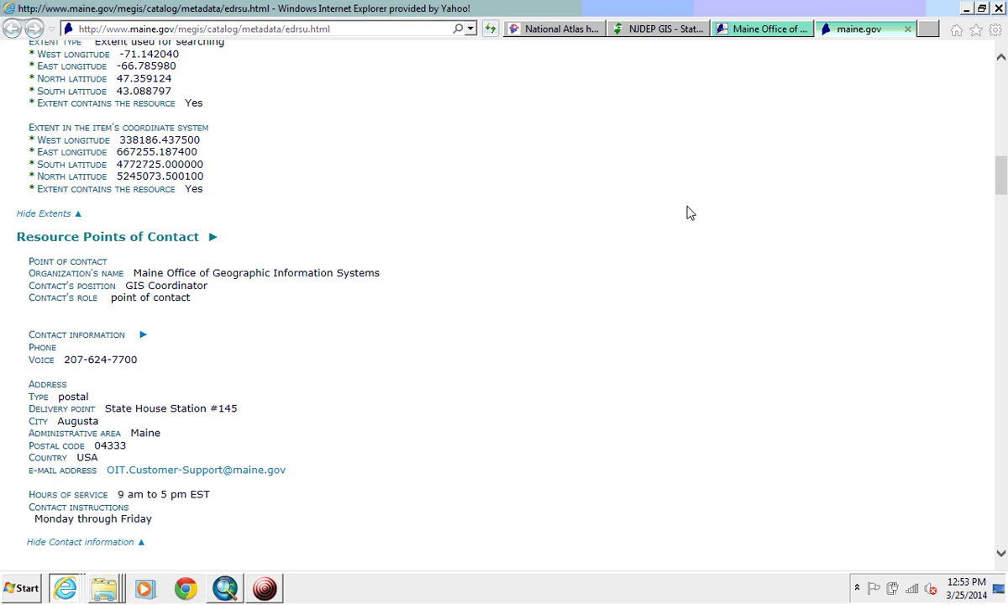
pyautogui.scroll(2, 588, 235)
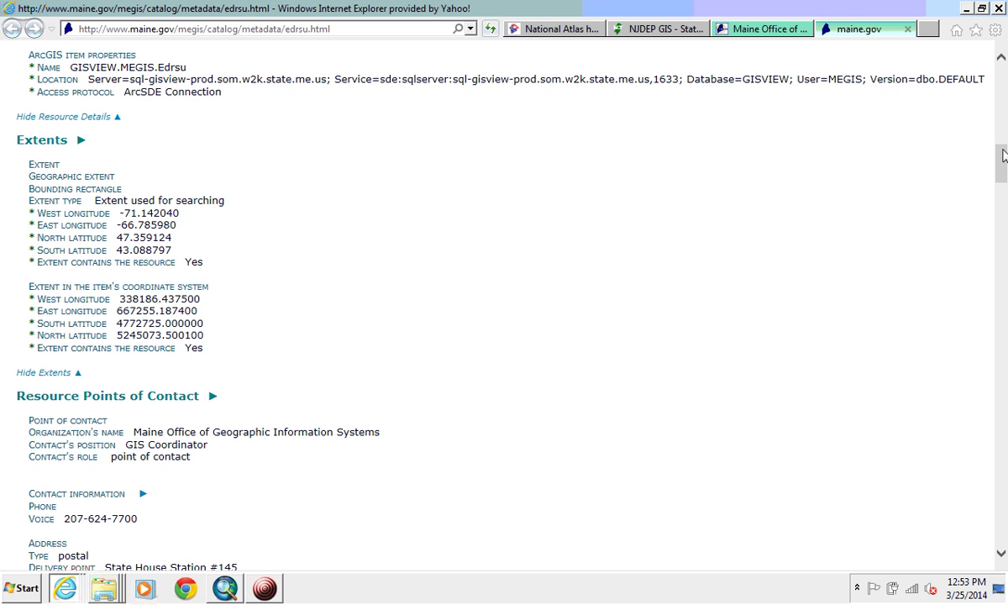
pyautogui.scroll(10, 941, 147)
# Go through the open tabs to National Atlas and open its Mapping Professionals page
pyautogui.click(745, 30)
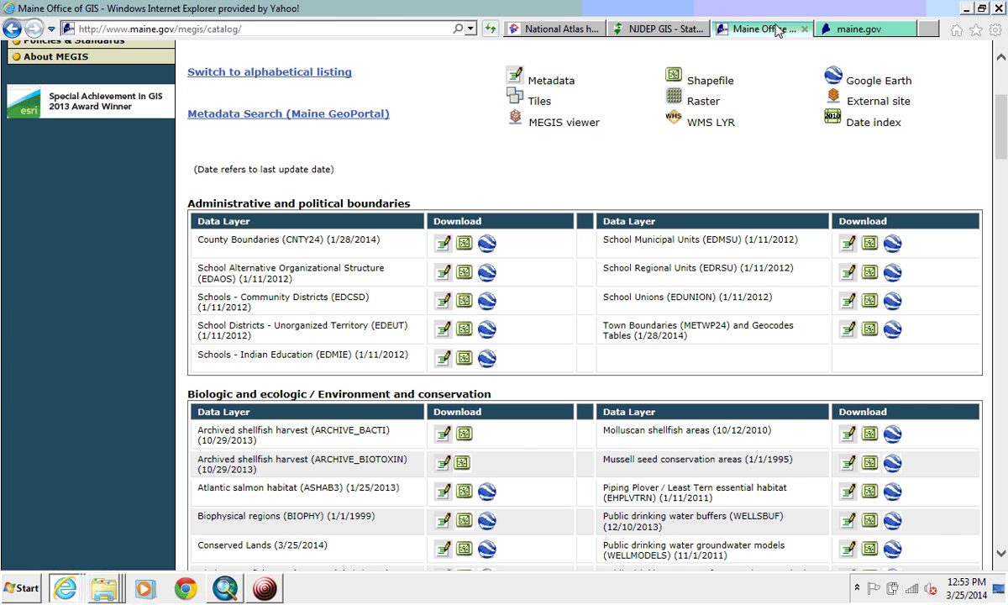
pyautogui.click(643, 28)
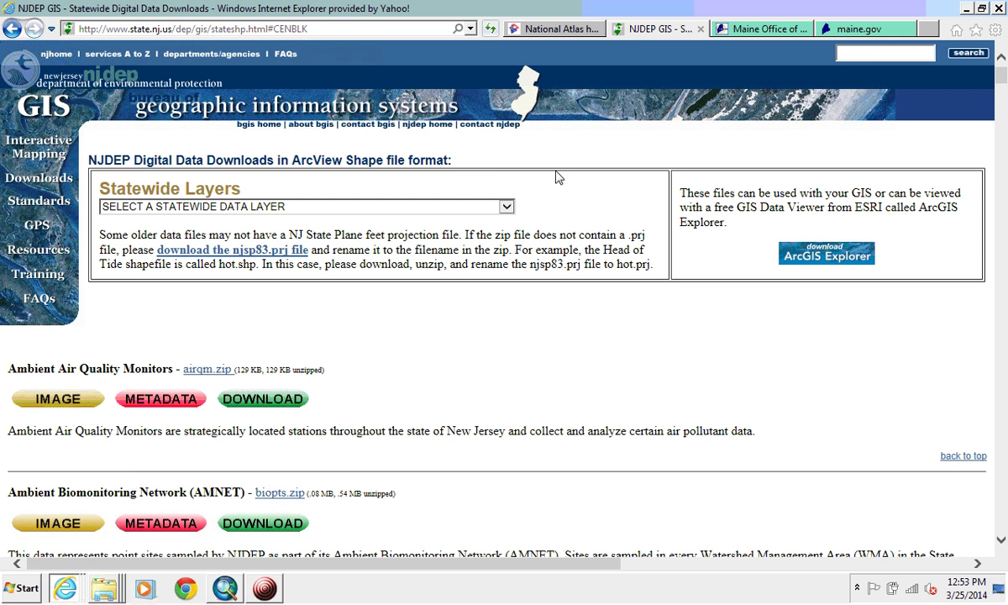
pyautogui.click(849, 31)
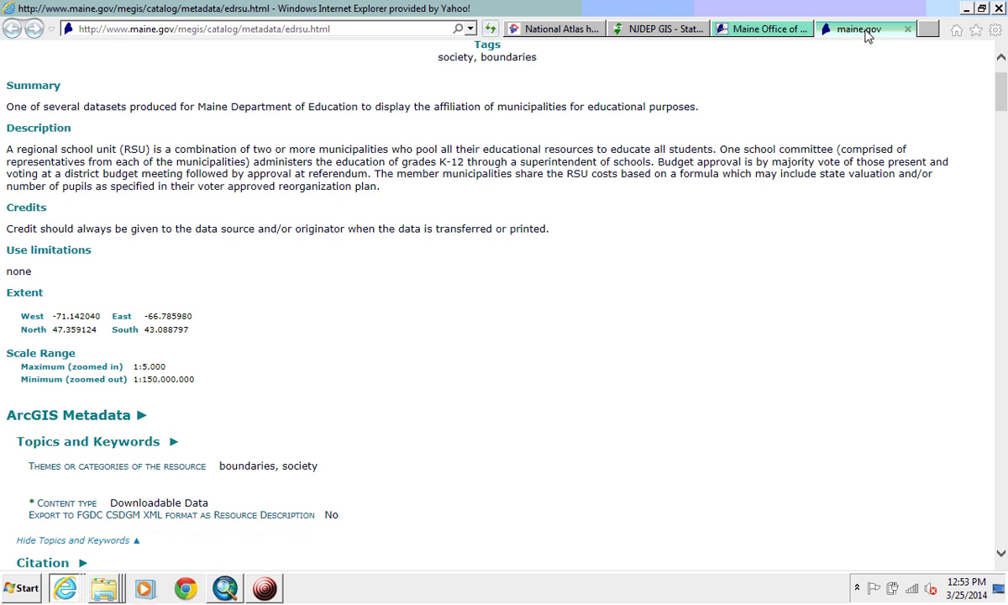
pyautogui.click(564, 30)
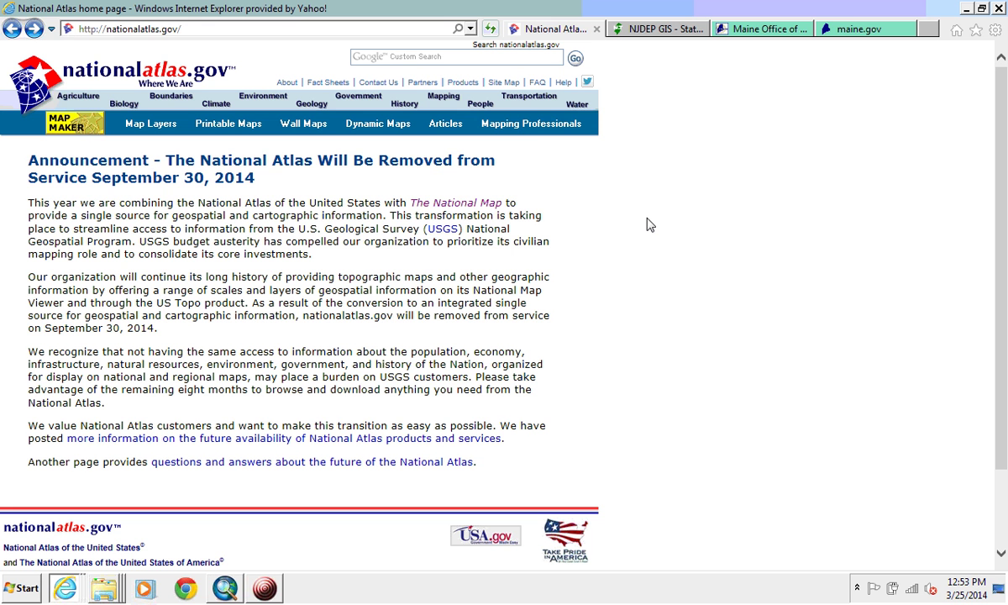
pyautogui.click(536, 126)
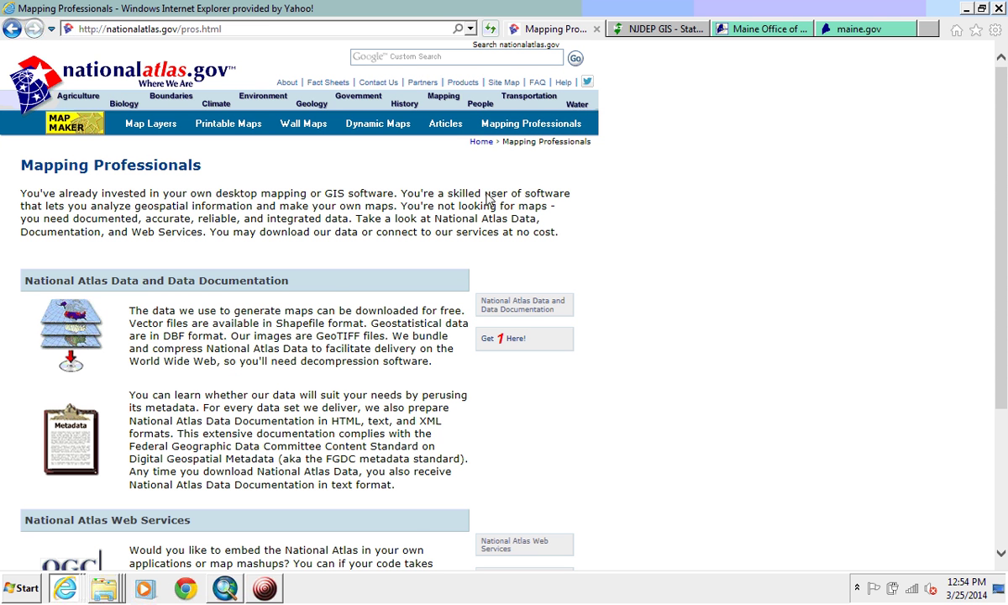
# Zoom in on a smaller area of the ArcMap land-cover map
pyautogui.click(225, 588)
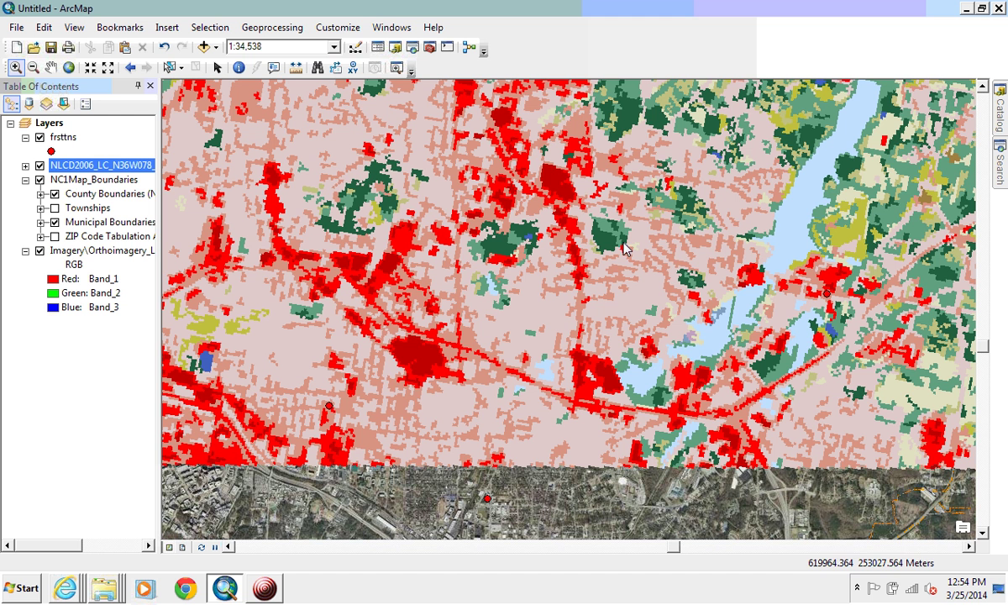
pyautogui.moveTo(416, 202); pyautogui.dragTo(637, 434)
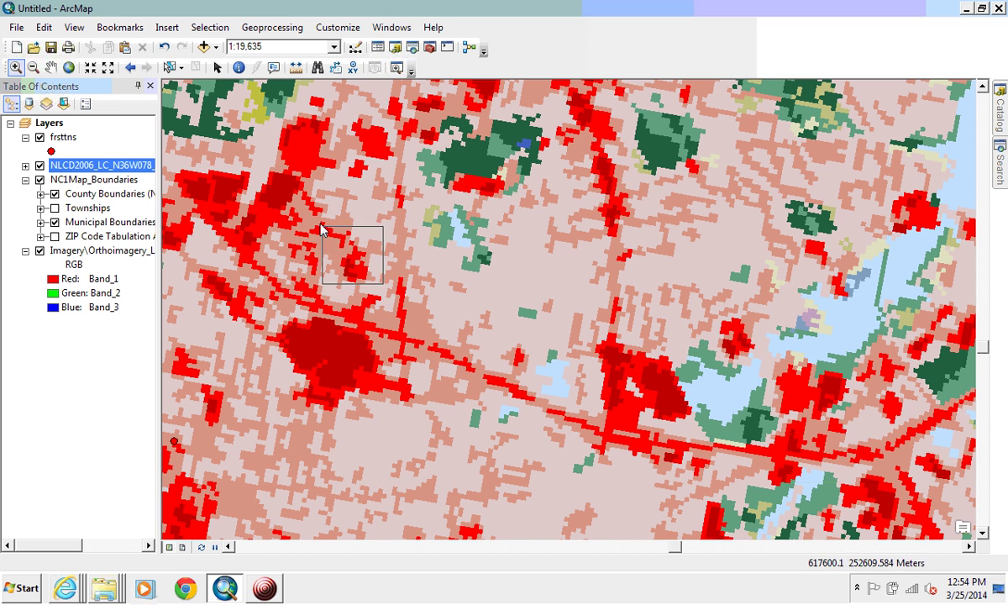
pyautogui.moveTo(370, 283); pyautogui.dragTo(300, 210)
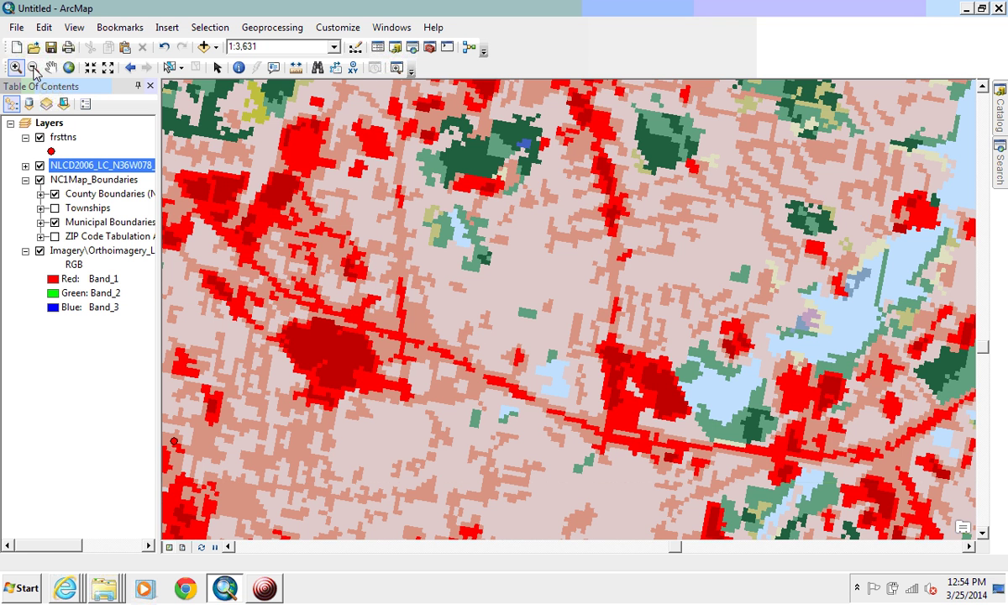
# Zoom out through 1:14,595 and 1:55,225 to 1:171,315, then minimize ArcMap
pyautogui.click(32, 68)
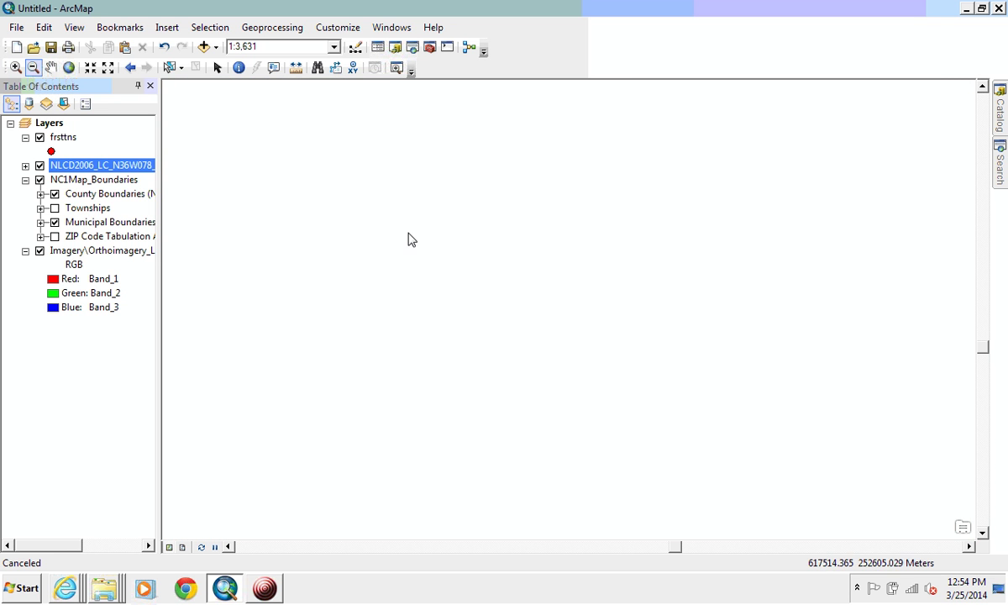
pyautogui.moveTo(409, 240); pyautogui.dragTo(621, 397)
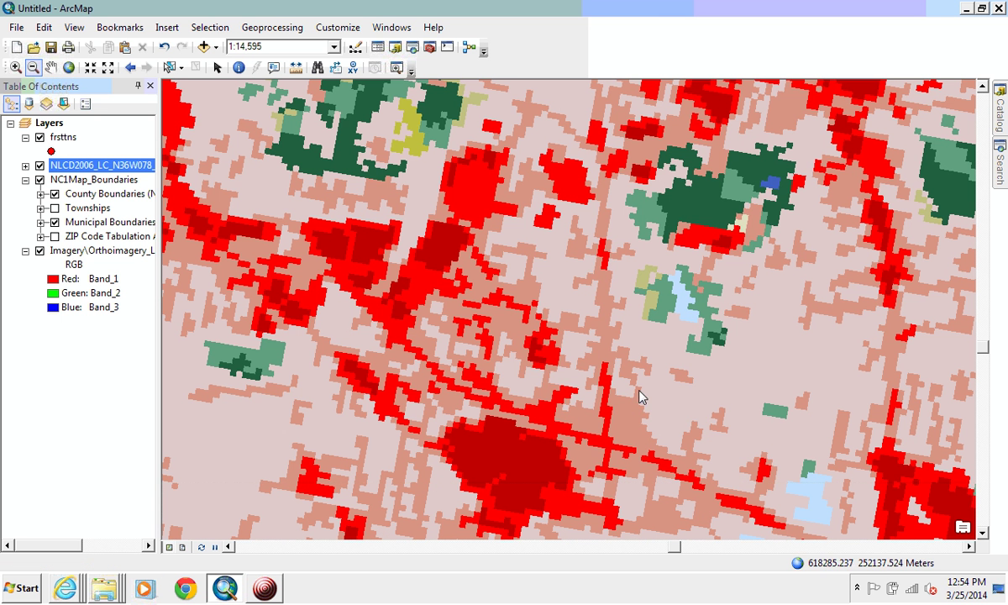
pyautogui.moveTo(541, 333); pyautogui.dragTo(759, 464)
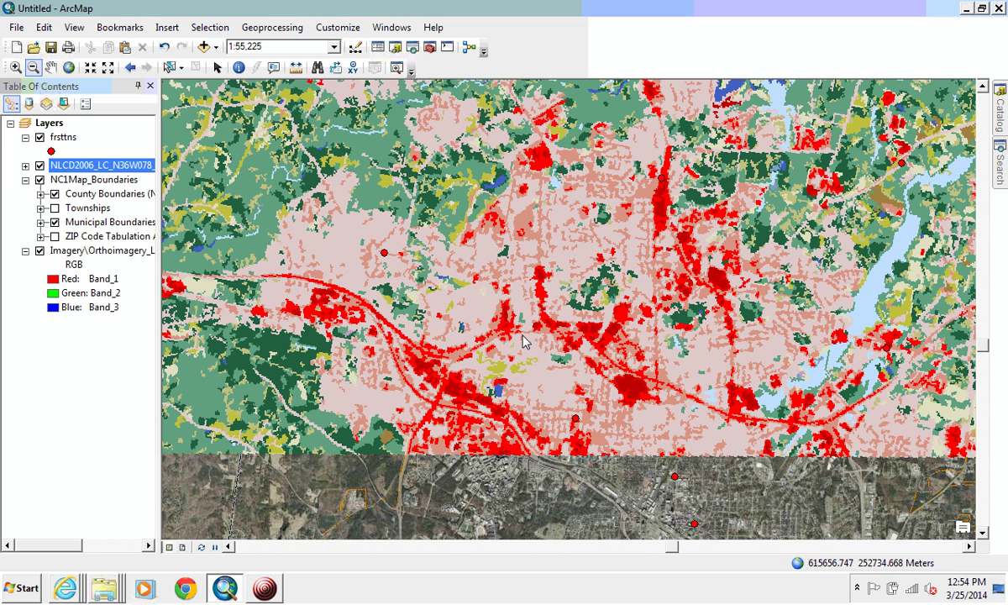
pyautogui.moveTo(523, 340); pyautogui.dragTo(480, 387)
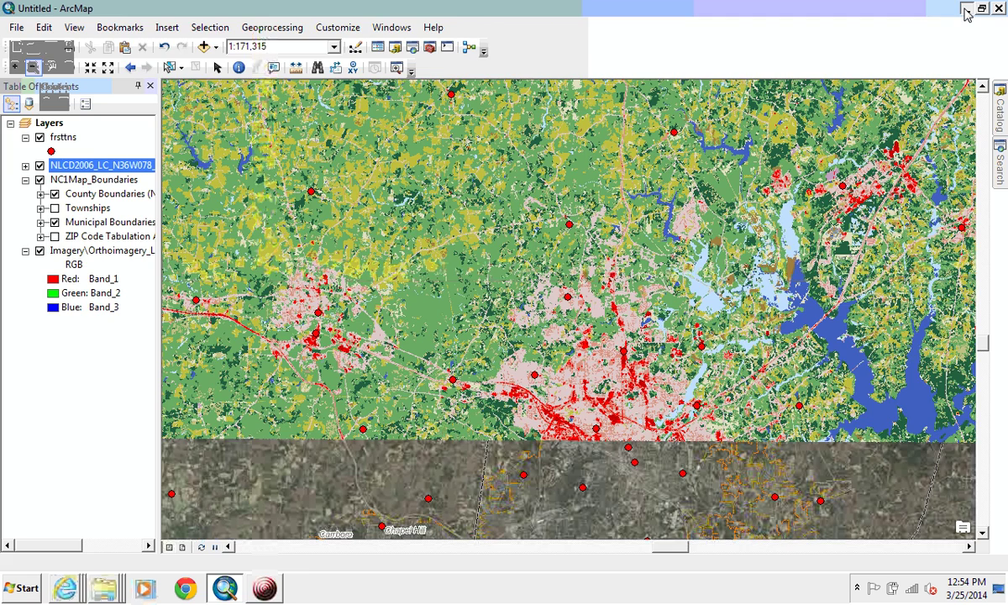
pyautogui.click(966, 7)
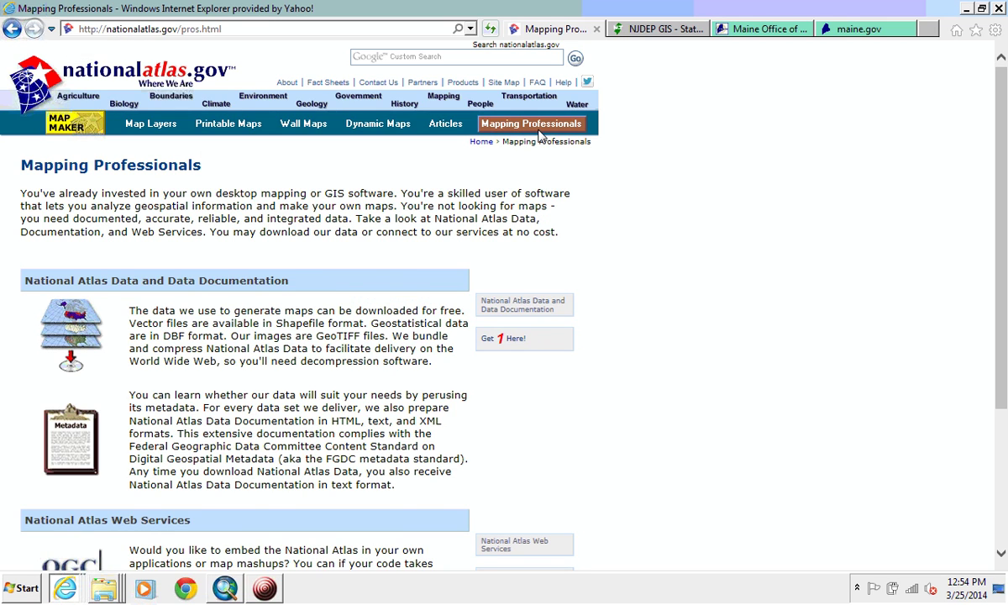
# Open the National Atlas Data Download page from Mapping Professionals
pyautogui.scroll(-1, 445, 311)
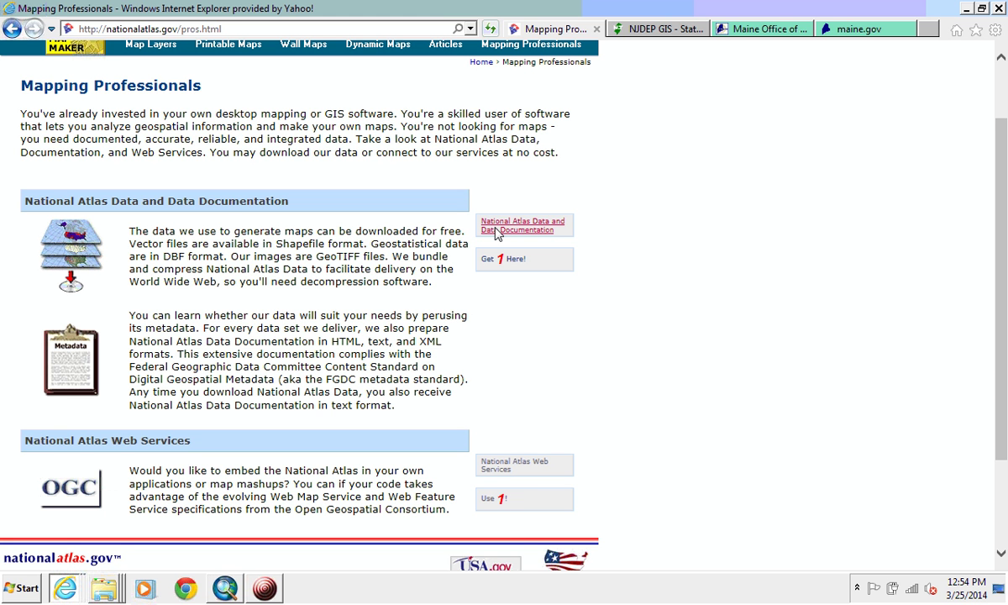
pyautogui.click(538, 230)
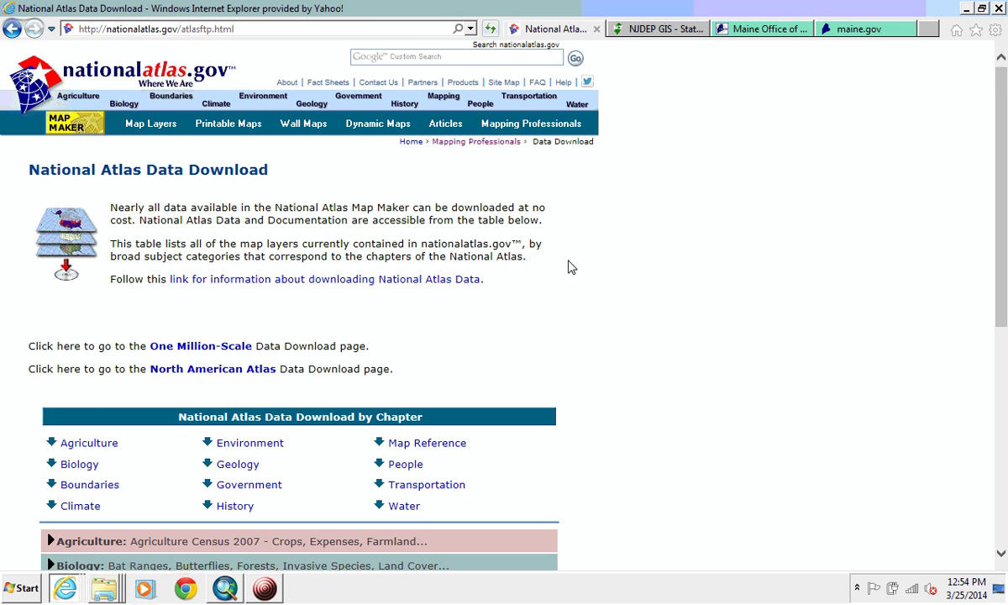
pyautogui.scroll(-5, 678, 315)
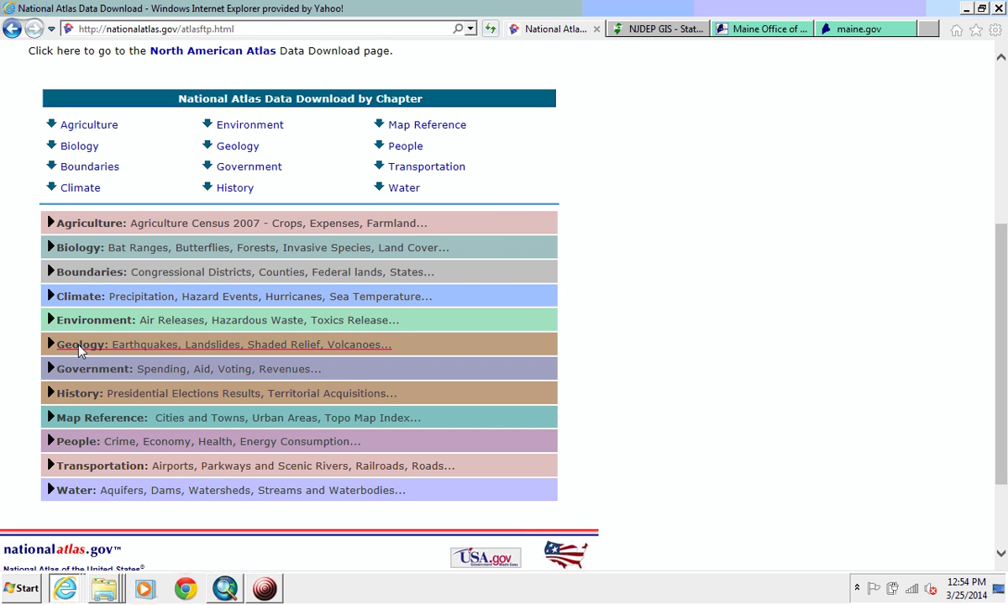
# Expand the Geology chapter and browse its layers, including Earthquakes, 1568-2009
pyautogui.click(78, 346)
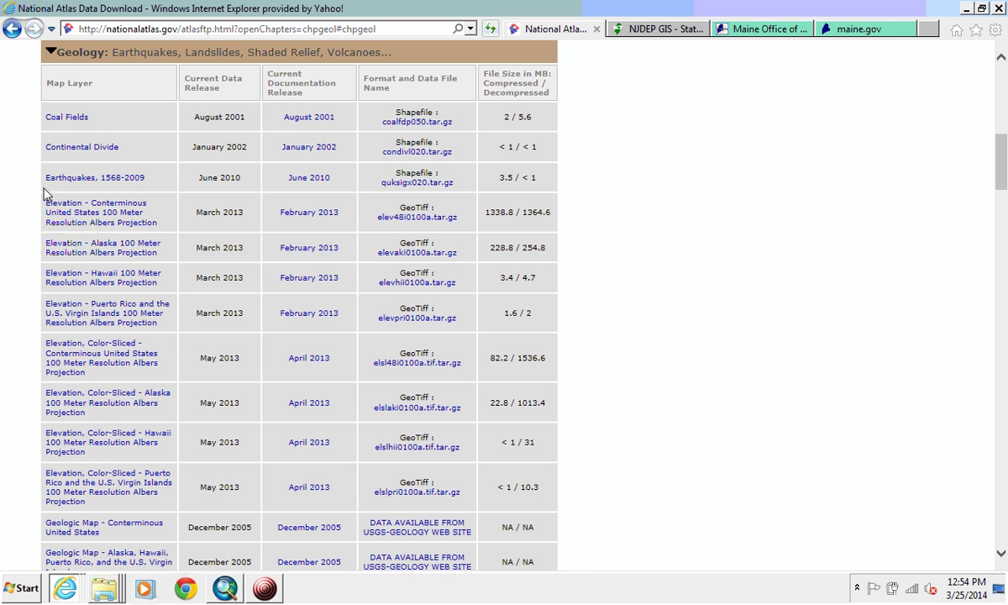
pyautogui.scroll(-1, 25, 197)
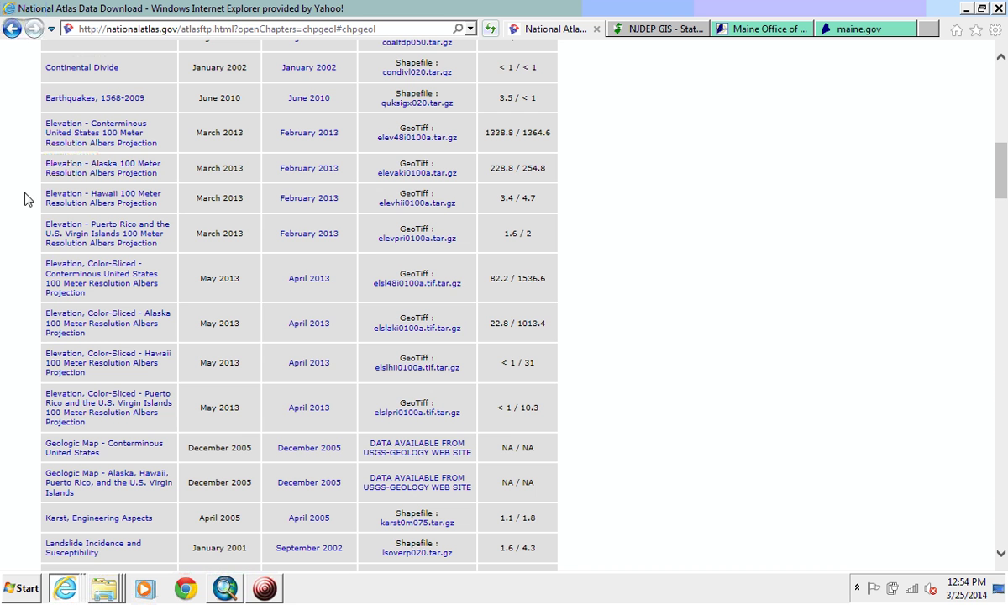
pyautogui.scroll(-9, 21, 334)
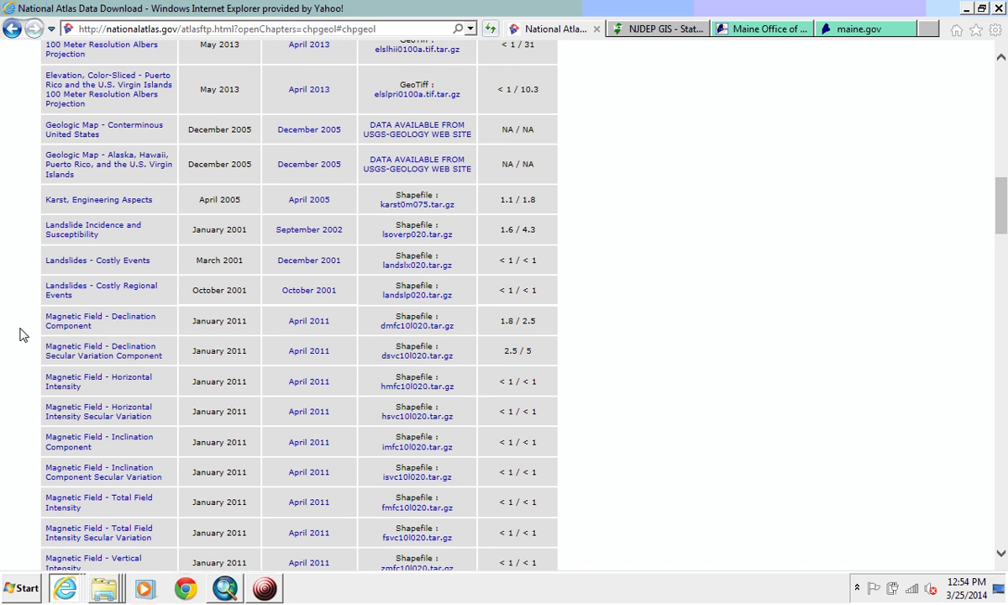
pyautogui.scroll(-1, 668, 385)
pyautogui.scroll(-4, 668, 385)
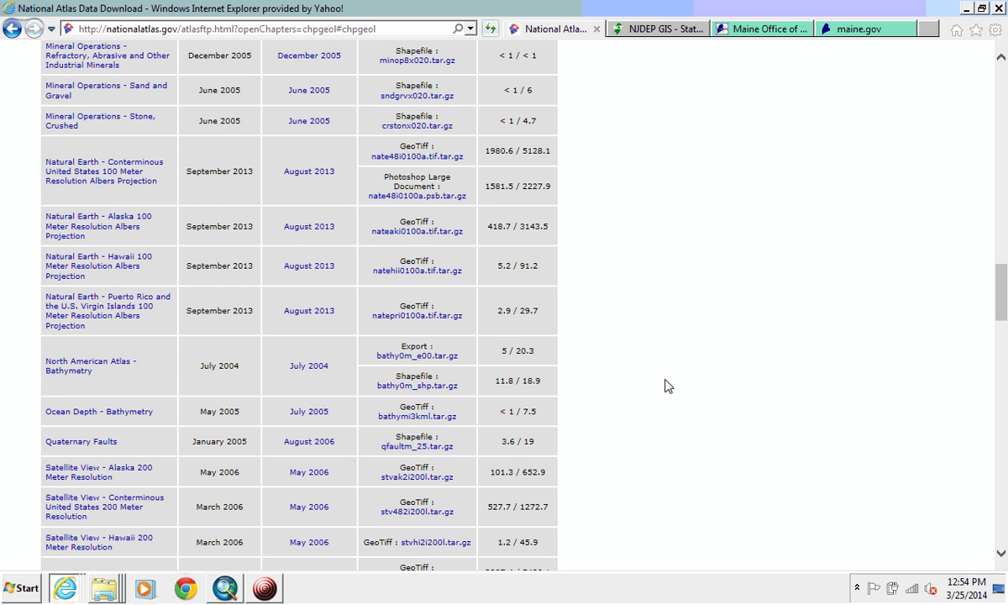
pyautogui.scroll(-3, 660, 428)
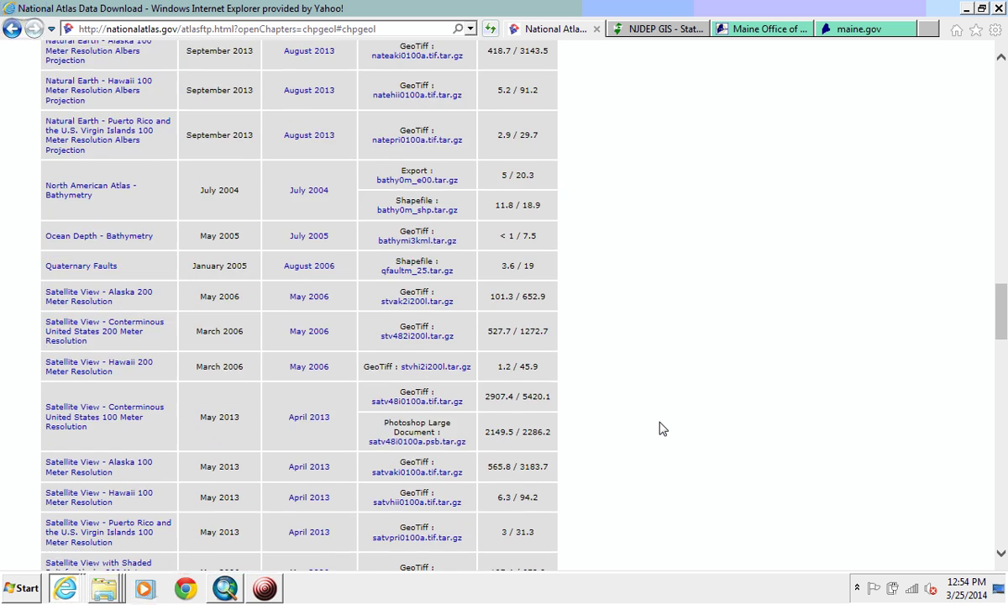
pyautogui.scroll(-2, 660, 428)
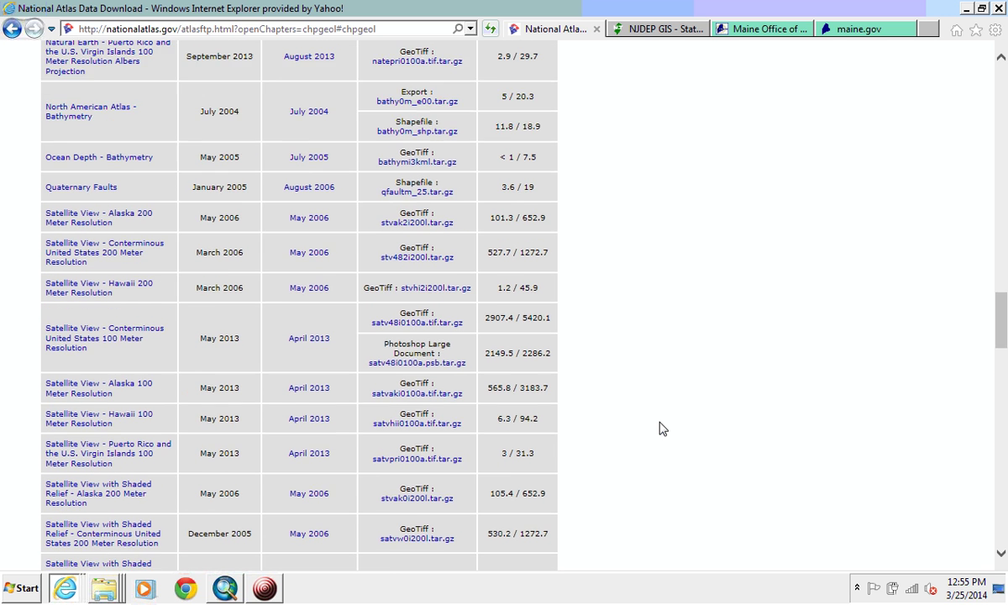
pyautogui.scroll(-2, 8, 360)
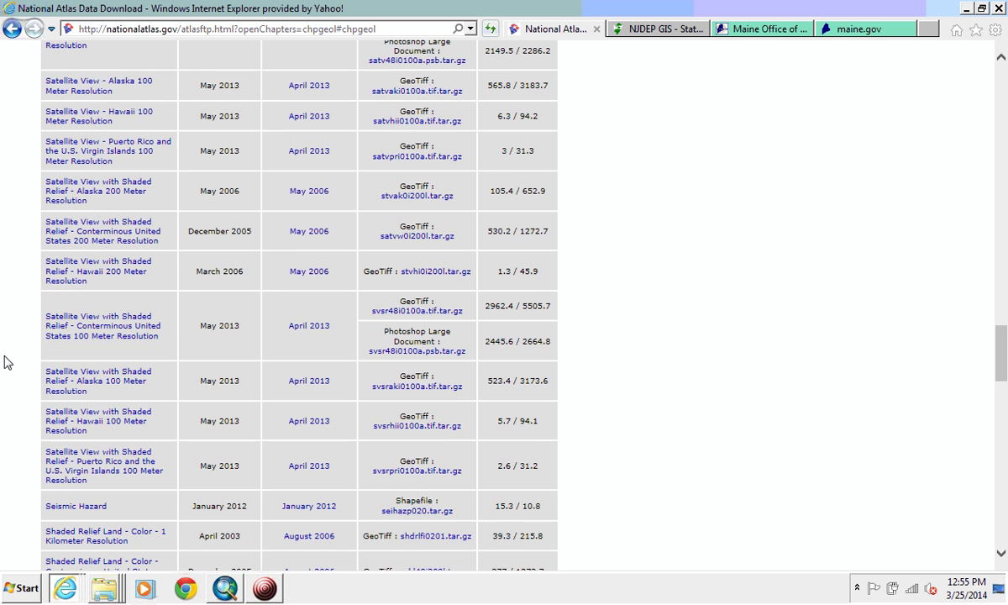
pyautogui.scroll(-1, 8, 360)
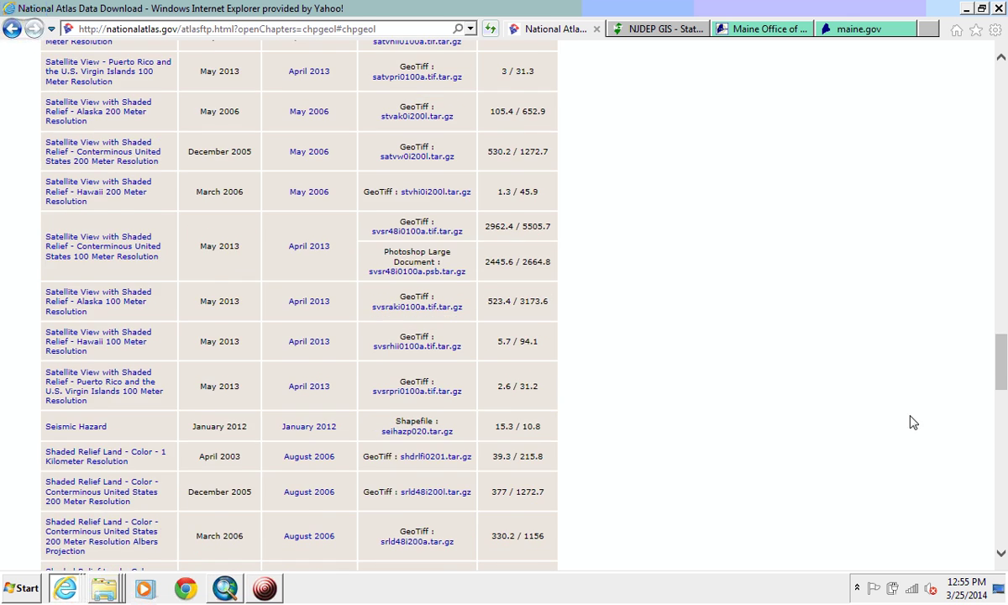
pyautogui.moveTo(1000, 367)
pyautogui.mouseDown()
pyautogui.moveTo(990, 259)
pyautogui.moveTo(957, 162)
pyautogui.moveTo(973, 299)
pyautogui.moveTo(993, 295)
pyautogui.moveTo(999, 337)
pyautogui.moveTo(1002, 503)
pyautogui.mouseUp()
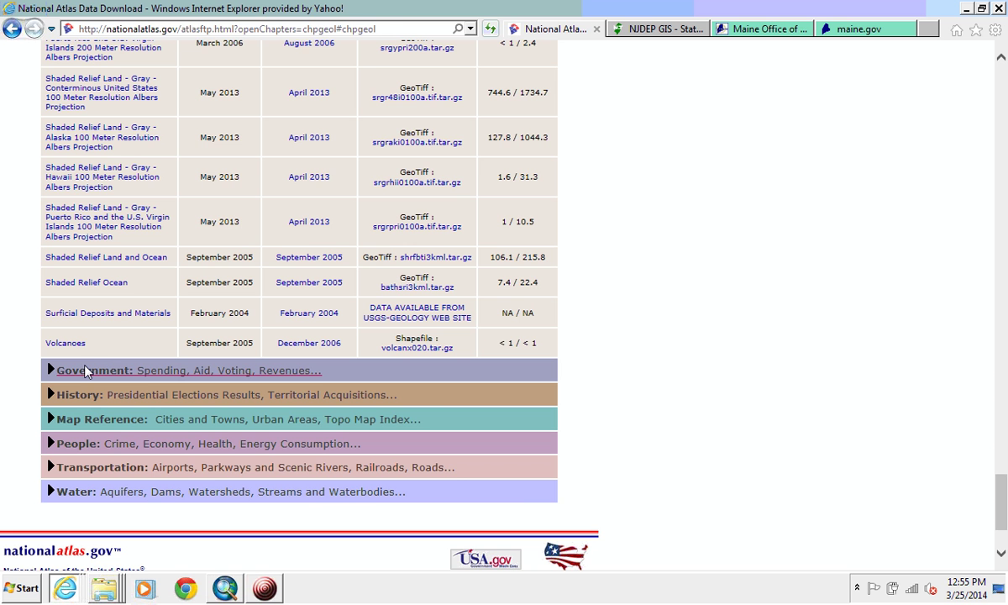
# Expand and browse the Government and Transportation tables, then return to Mapping Professionals
pyautogui.click(87, 371)
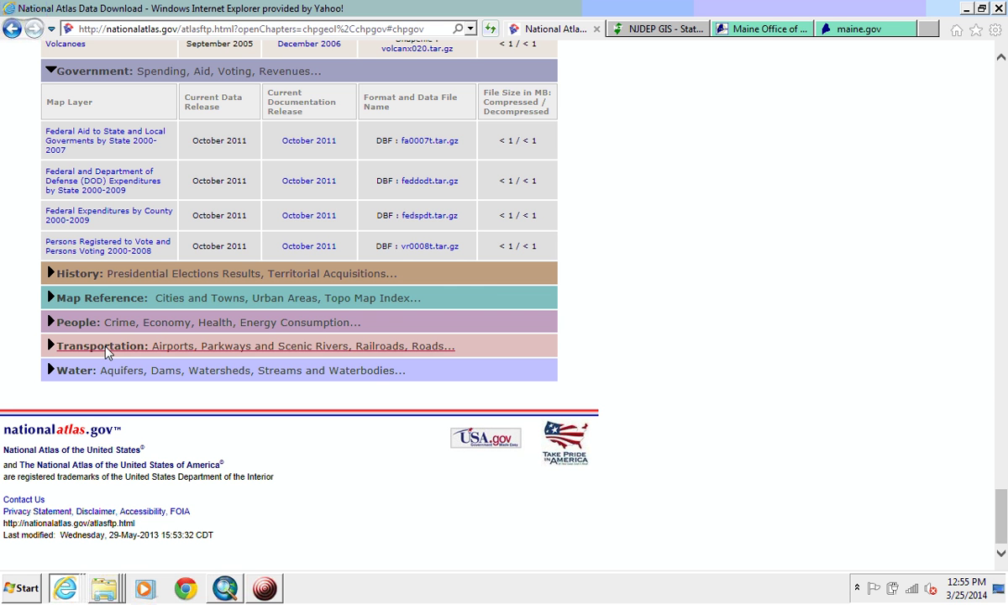
pyautogui.click(424, 346)
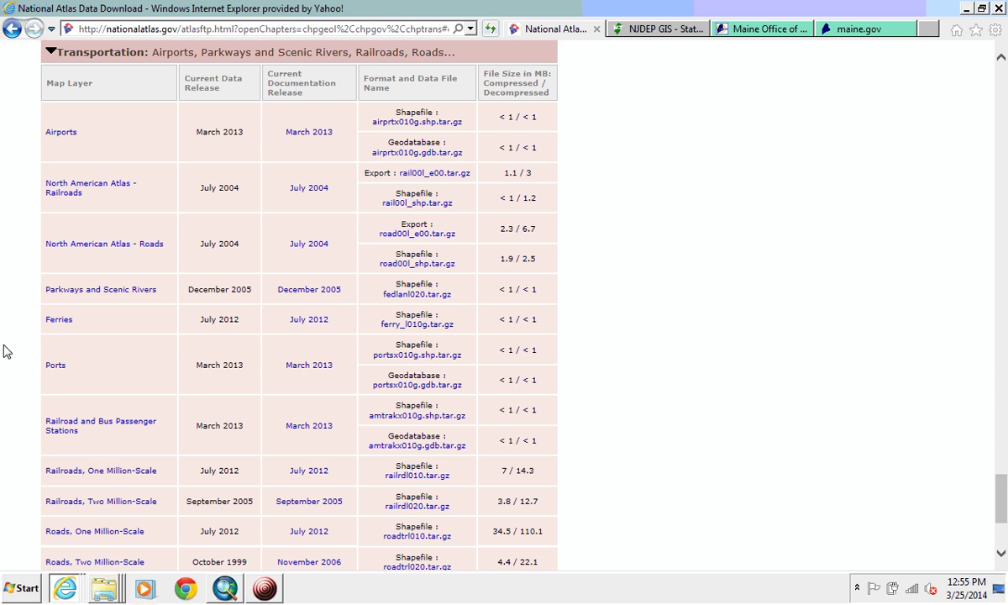
pyautogui.scroll(-1, 3, 351)
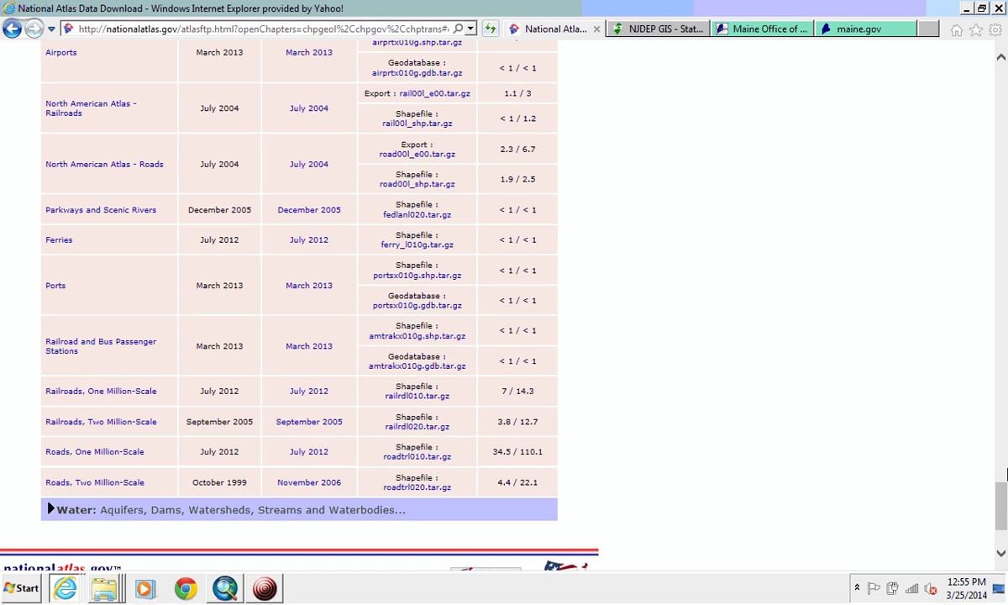
pyautogui.moveTo(1001, 508); pyautogui.dragTo(924, 136)
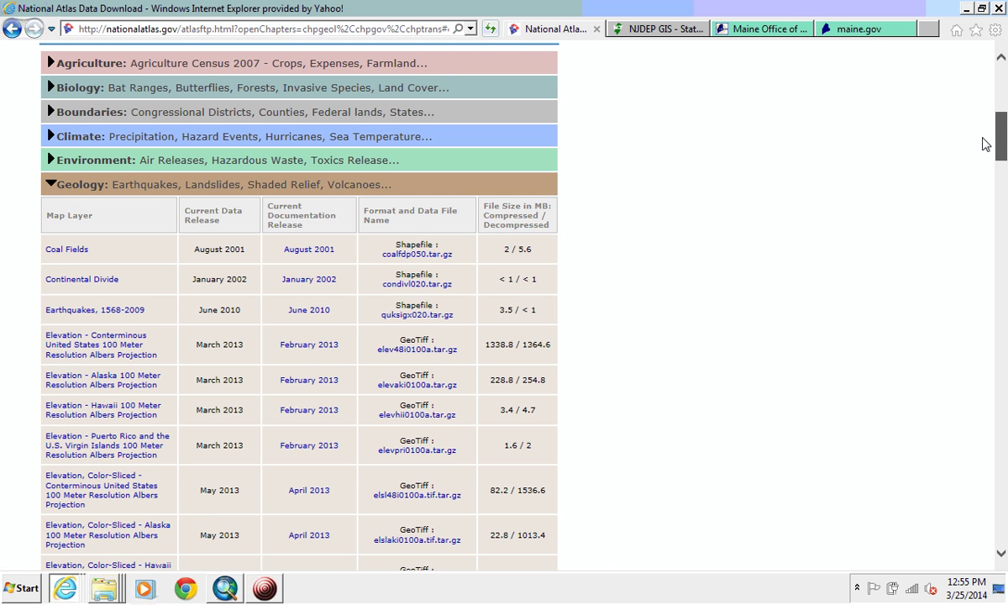
pyautogui.scroll(-10, 670, 315)
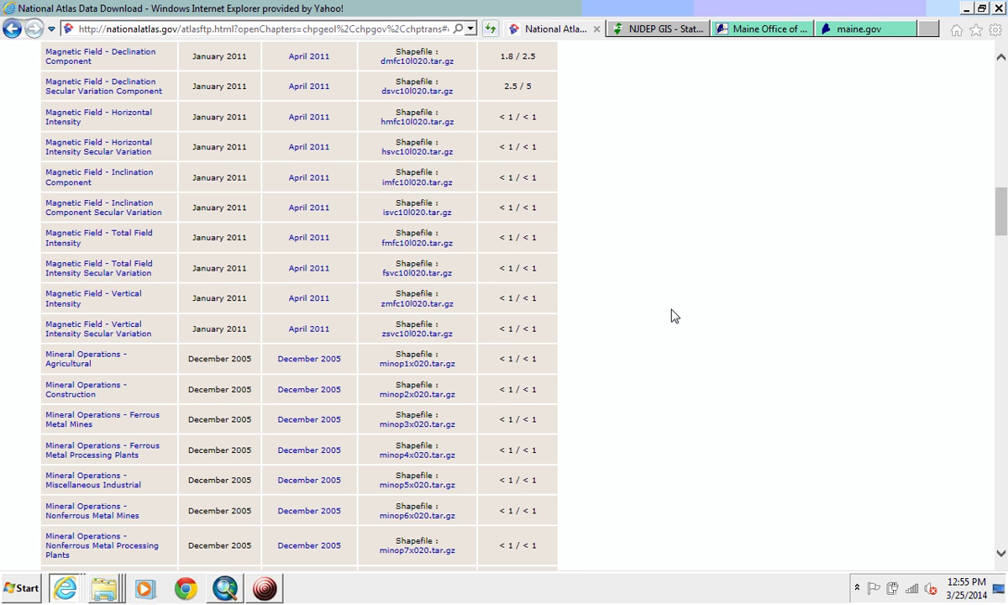
pyautogui.press('BackSpace')
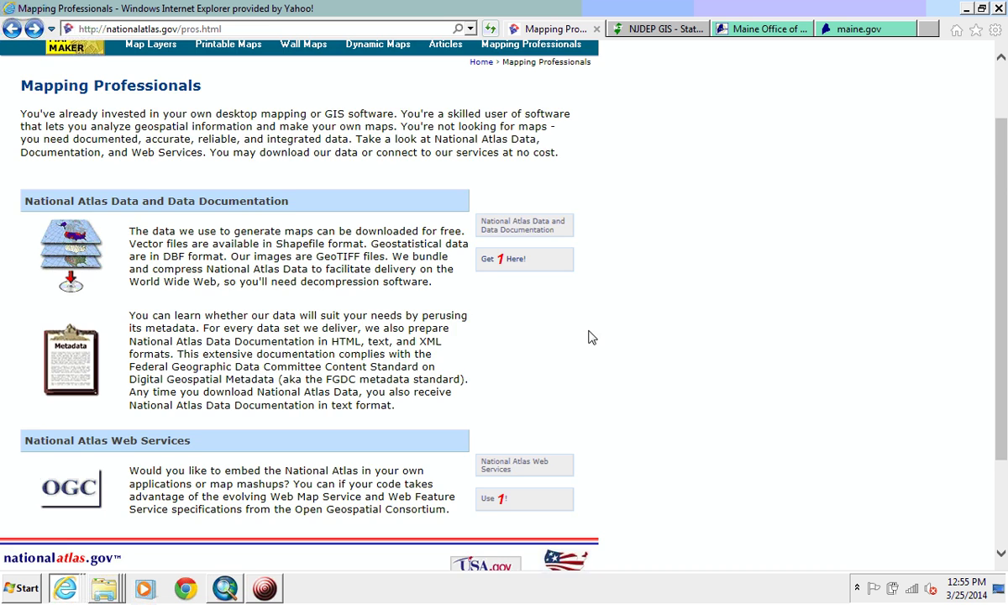
# Open the Web Services page, then the WMS technical page showing capabilities-file URLs
pyautogui.scroll(-2, 588, 353)
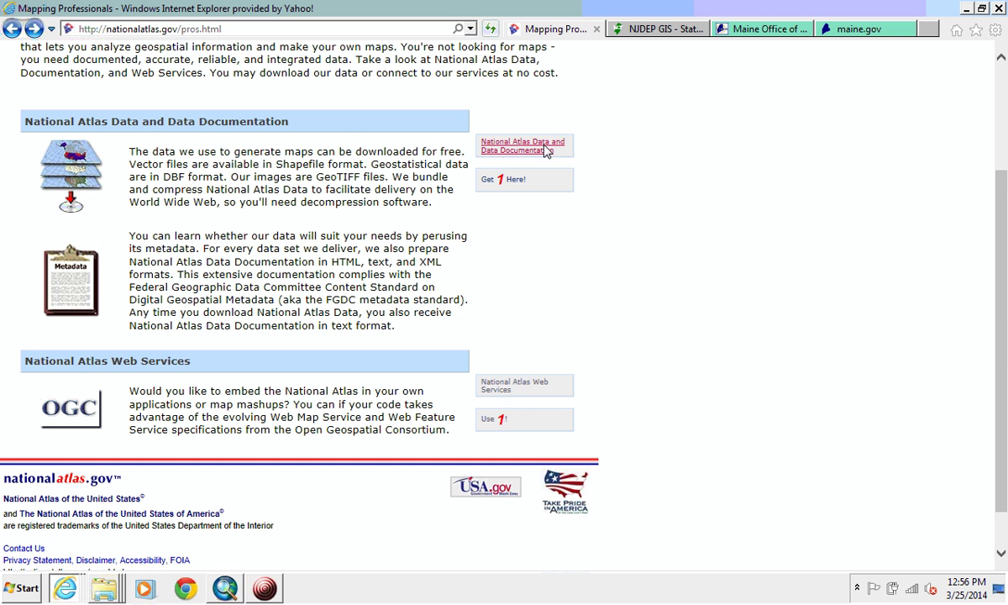
pyautogui.click(541, 383)
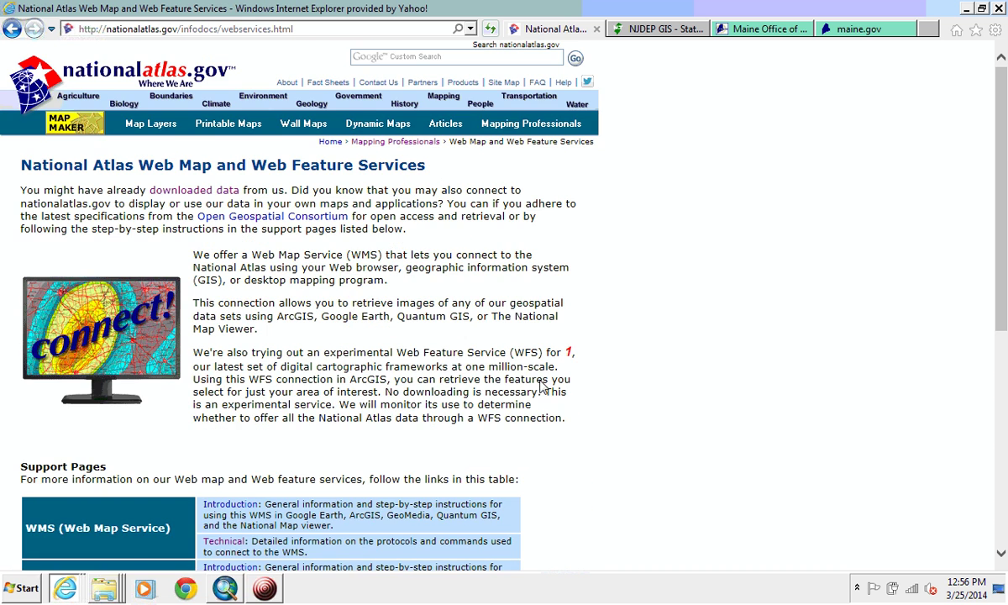
pyautogui.scroll(-4, 544, 370)
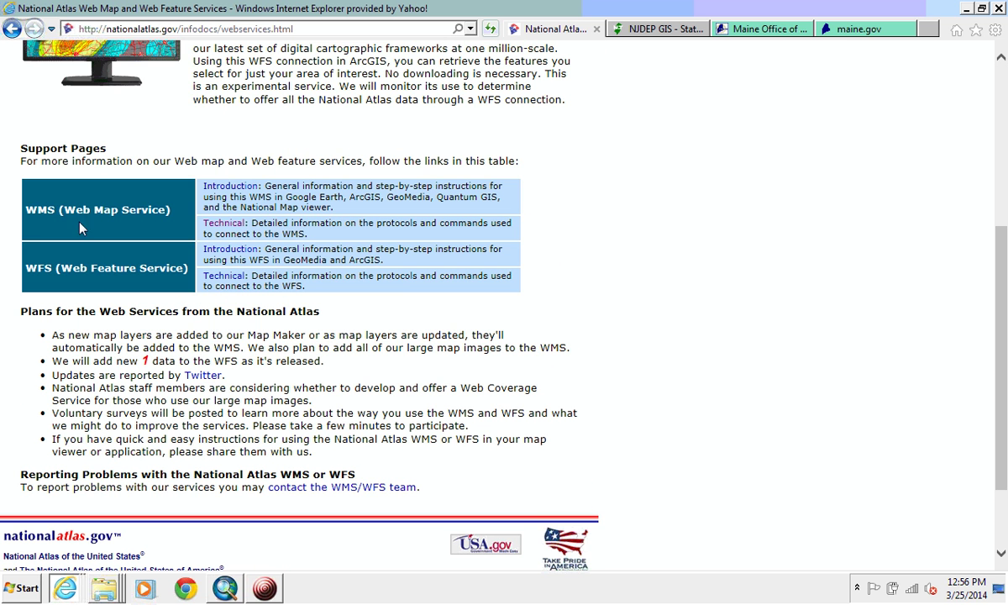
pyautogui.click(237, 223)
pyautogui.scroll(-4, 732, 313)
pyautogui.scroll(1, 738, 326)
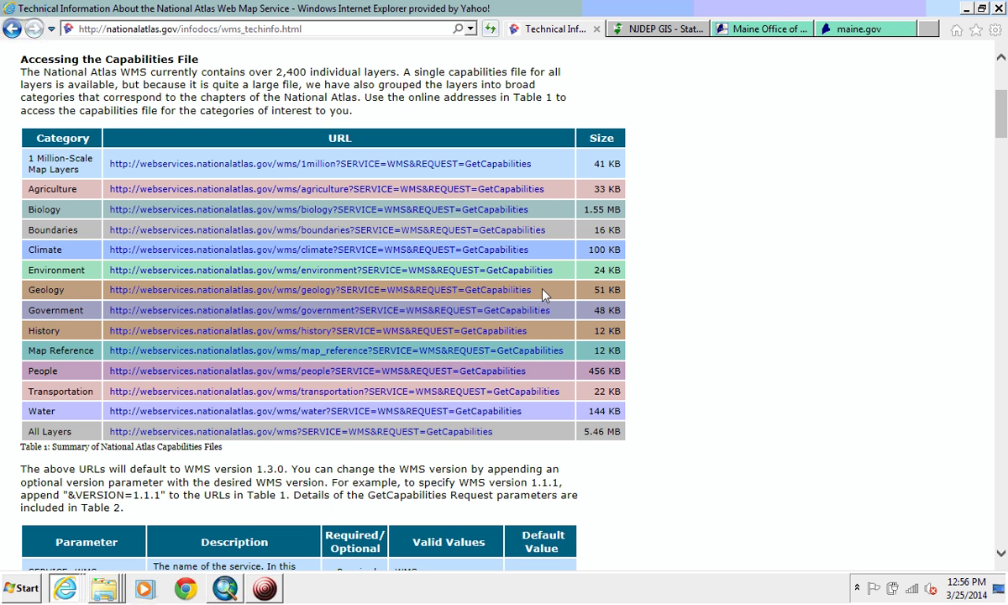
# Copy the Geology GetCapabilities URL from the table and switch to ArcMap
pyautogui.moveTo(542, 294); pyautogui.dragTo(126, 294)
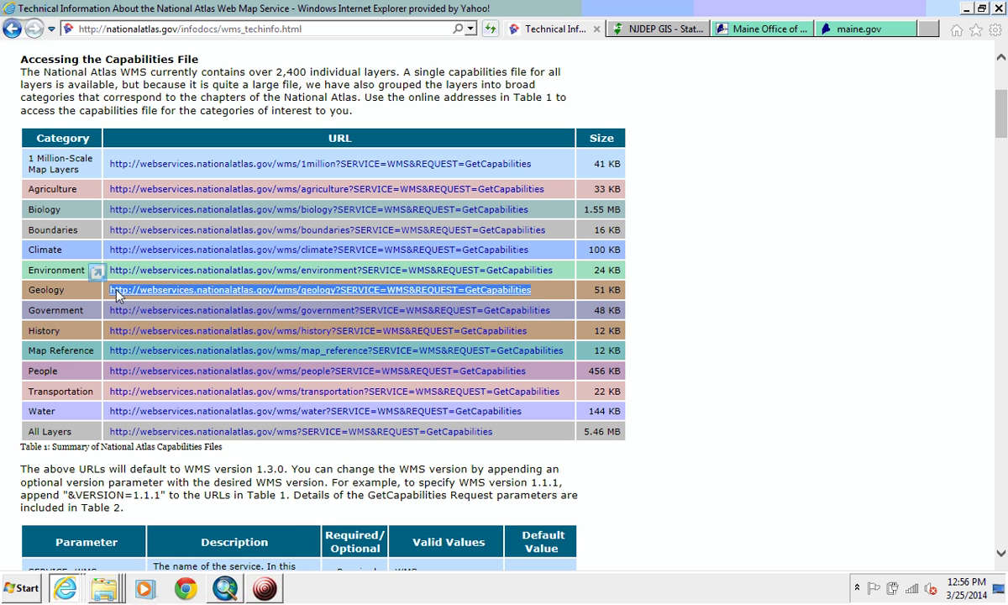
pyautogui.rightClick(115, 294)
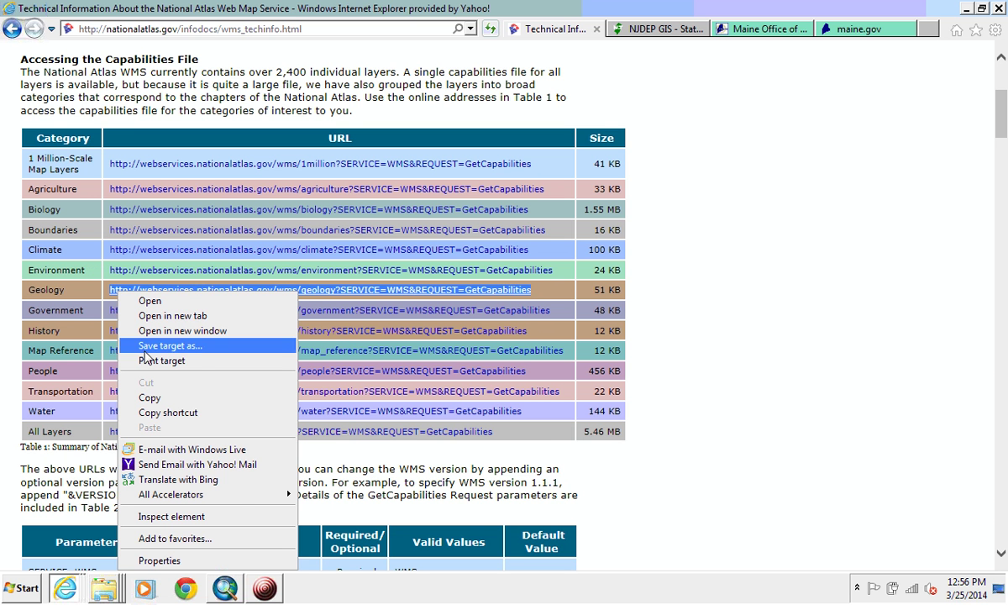
pyautogui.click(172, 396)
pyautogui.hotkey('alt', 'Tab')
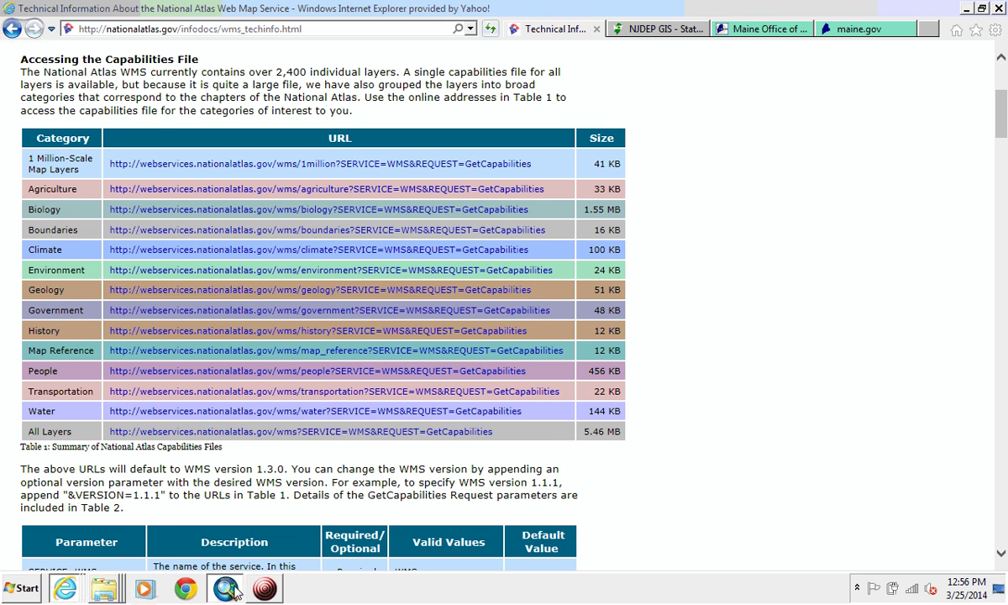
# Add a new WMS server connection in the Catalog using the pasted Geology capabilities URL
pyautogui.click(1000, 111)
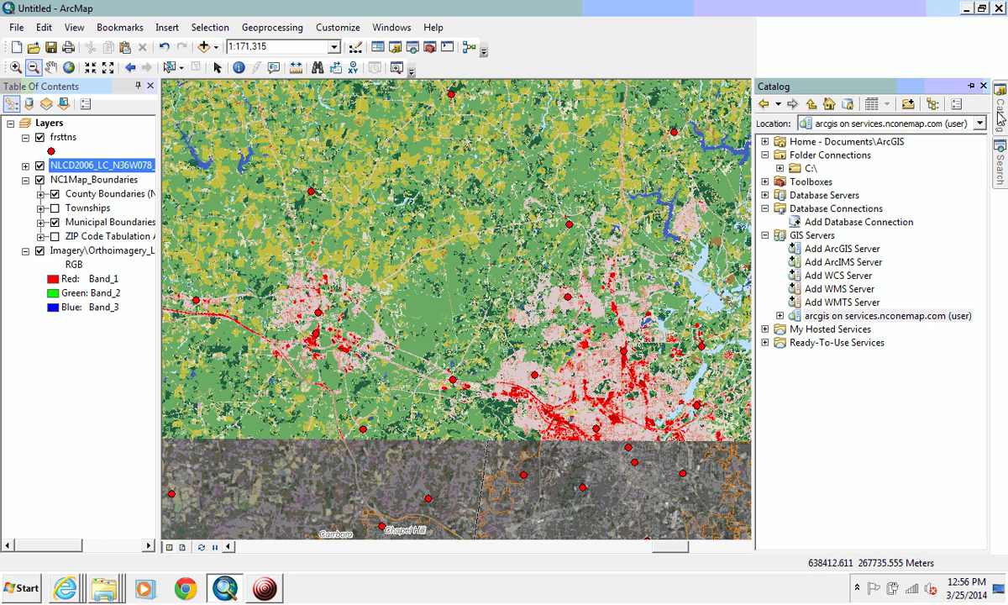
pyautogui.doubleClick(861, 290)
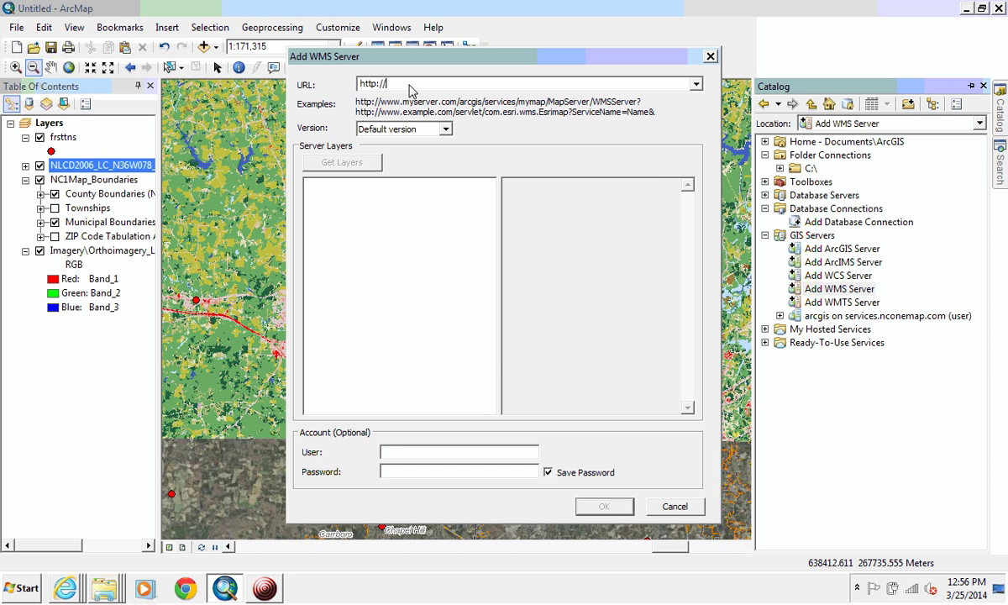
pyautogui.moveTo(386, 84); pyautogui.dragTo(311, 94)
pyautogui.write('/')
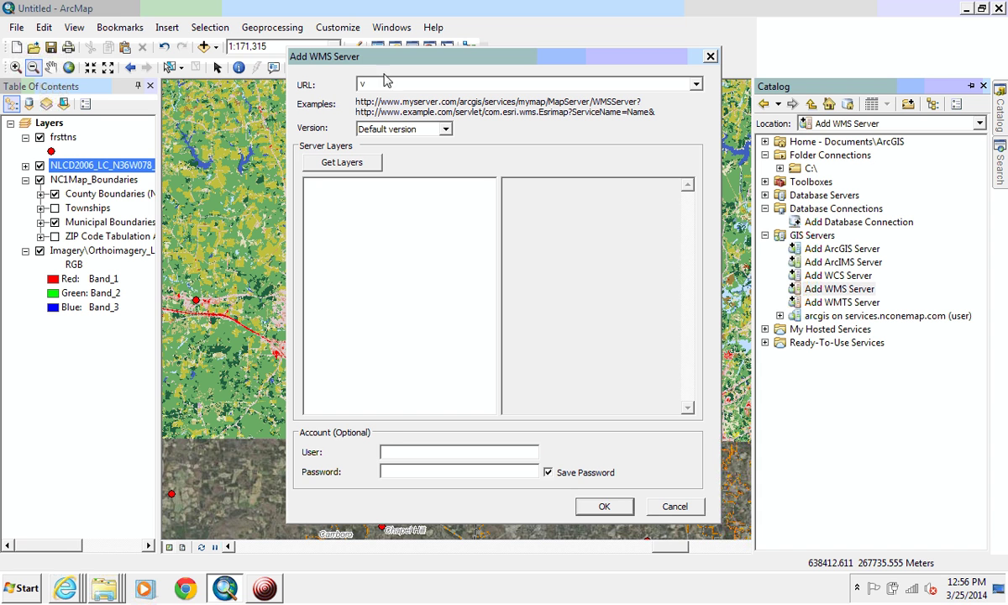
pyautogui.press('BackSpace')
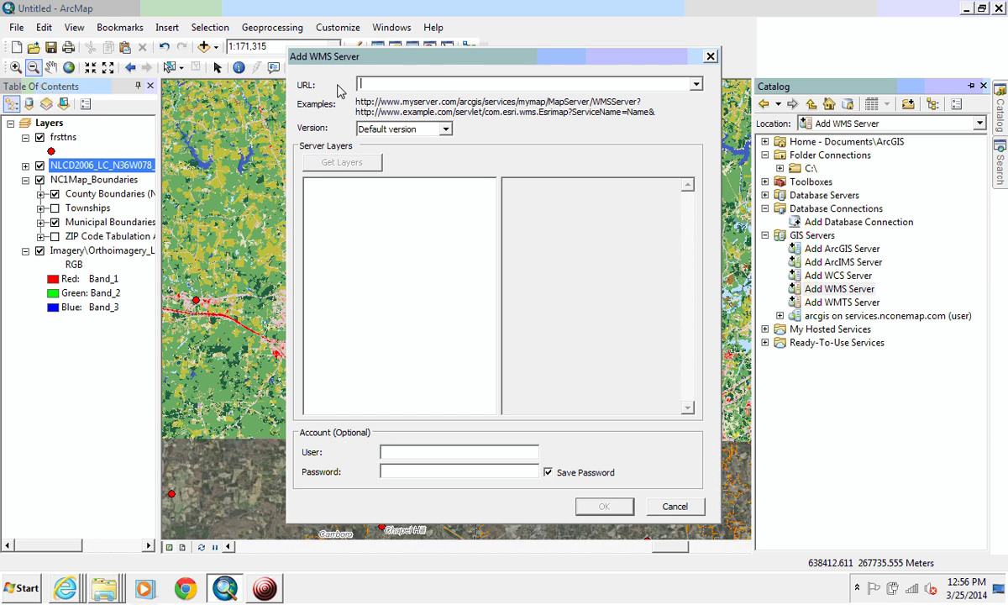
pyautogui.hotkey('ctrl', 'v')
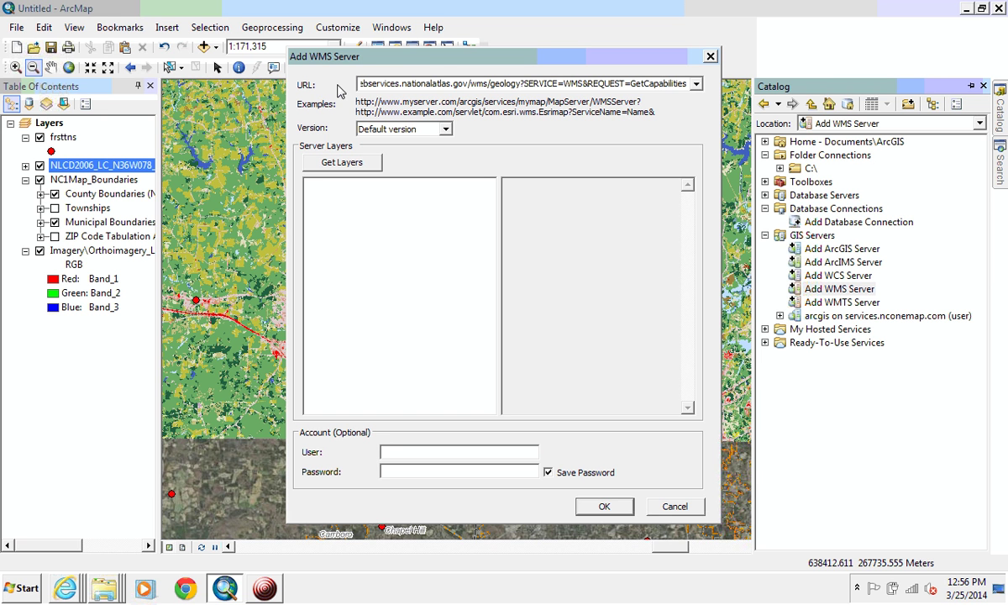
pyautogui.click(600, 508)
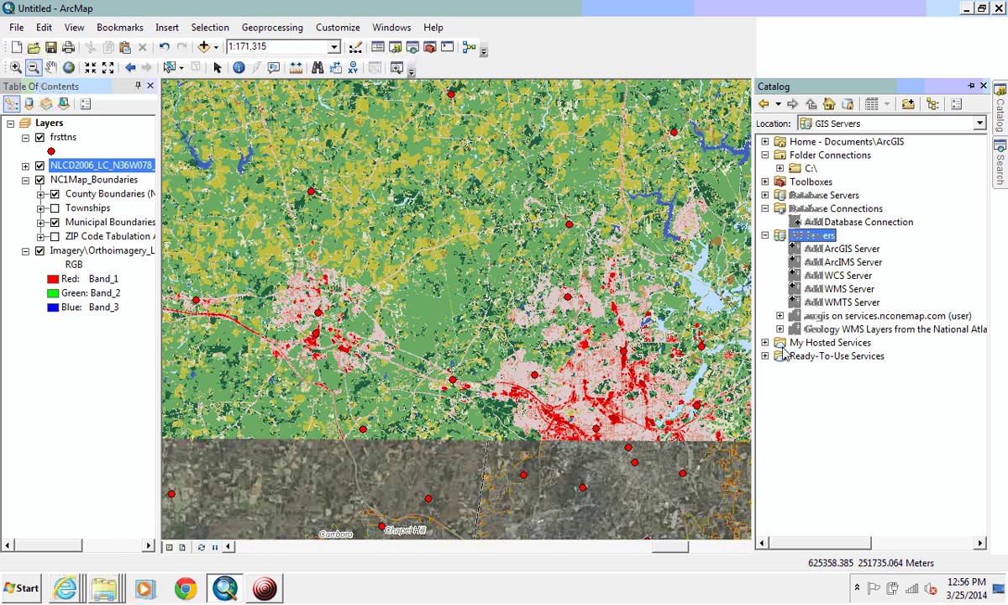
# Expand the Geology WMS connection and drag Geology - Earthquakes 1568 - 2009 onto the map
pyautogui.click(779, 329)
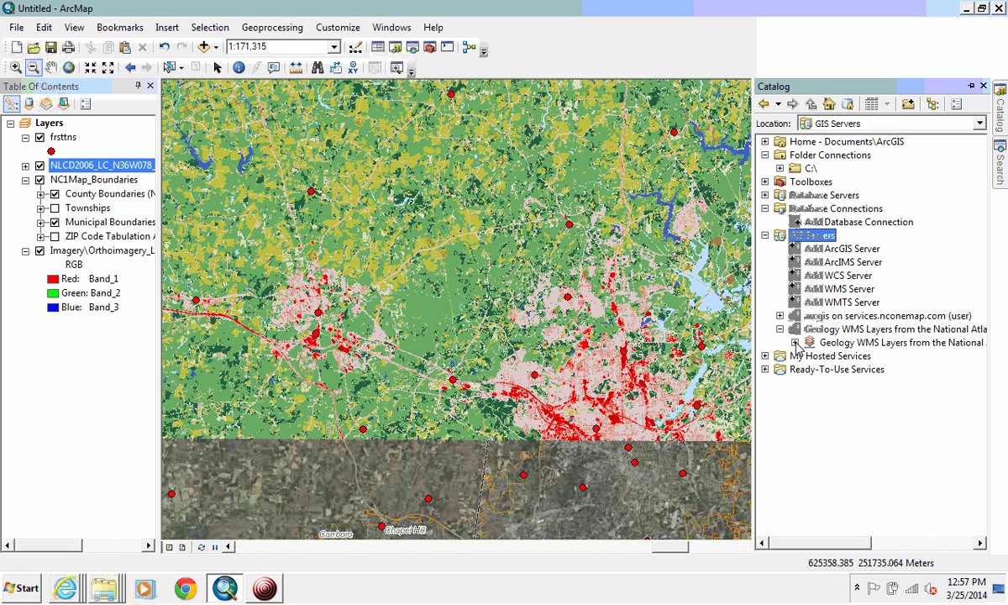
pyautogui.click(795, 342)
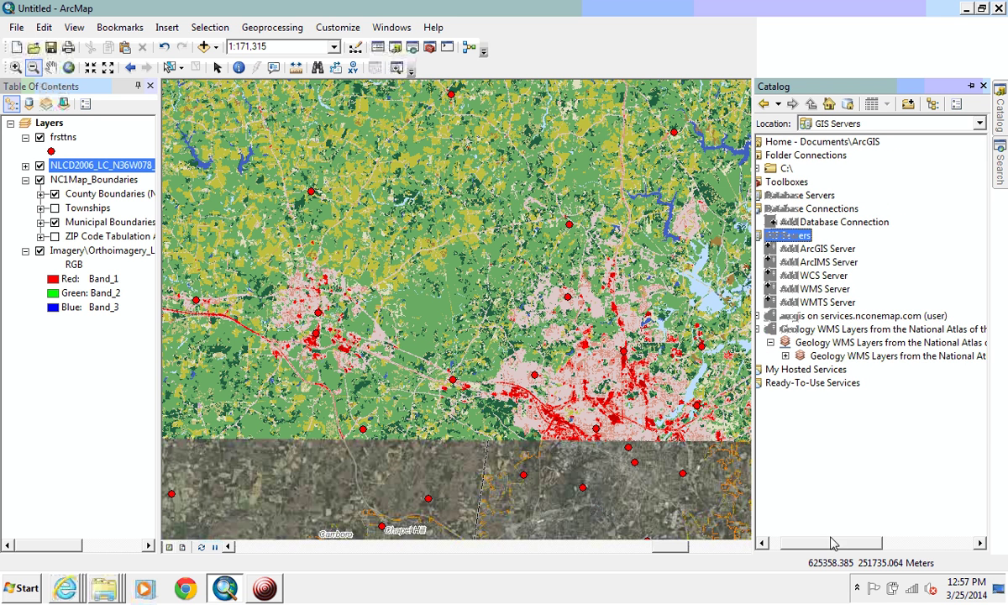
pyautogui.click(810, 355)
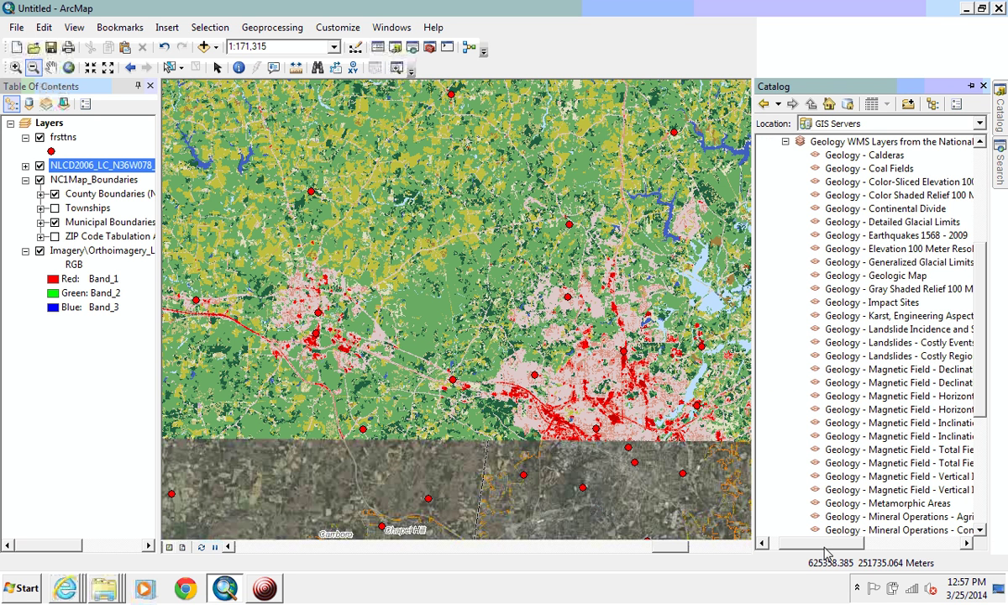
pyautogui.hscroll(2, 790, 515)
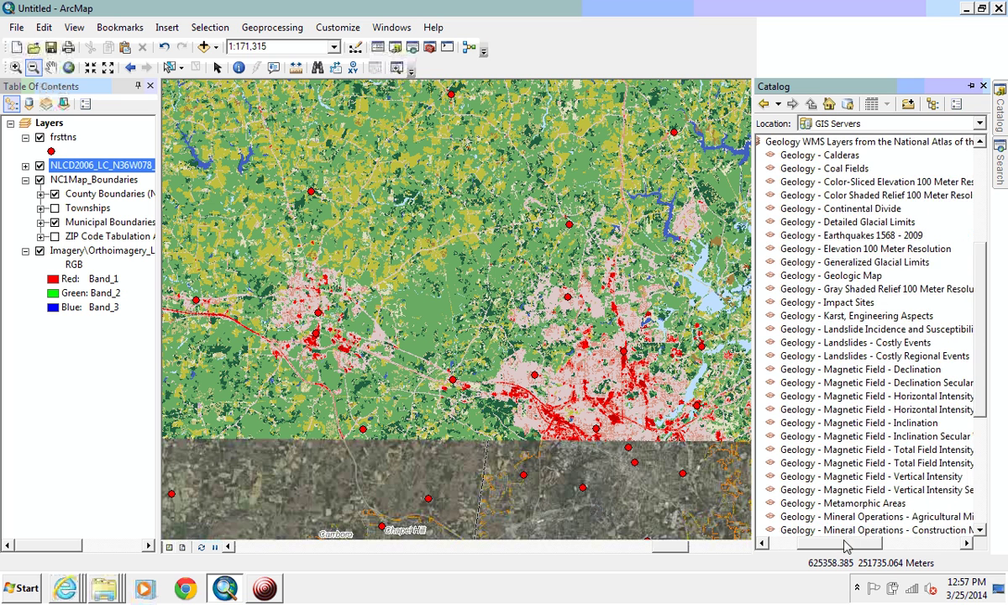
pyautogui.moveTo(983, 309); pyautogui.dragTo(970, 326)
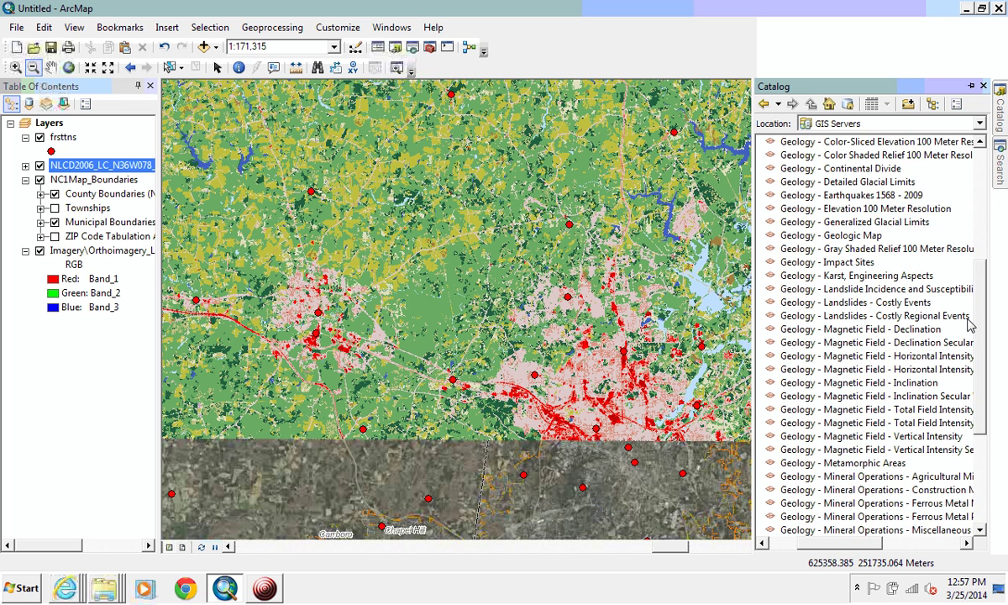
pyautogui.click(878, 196)
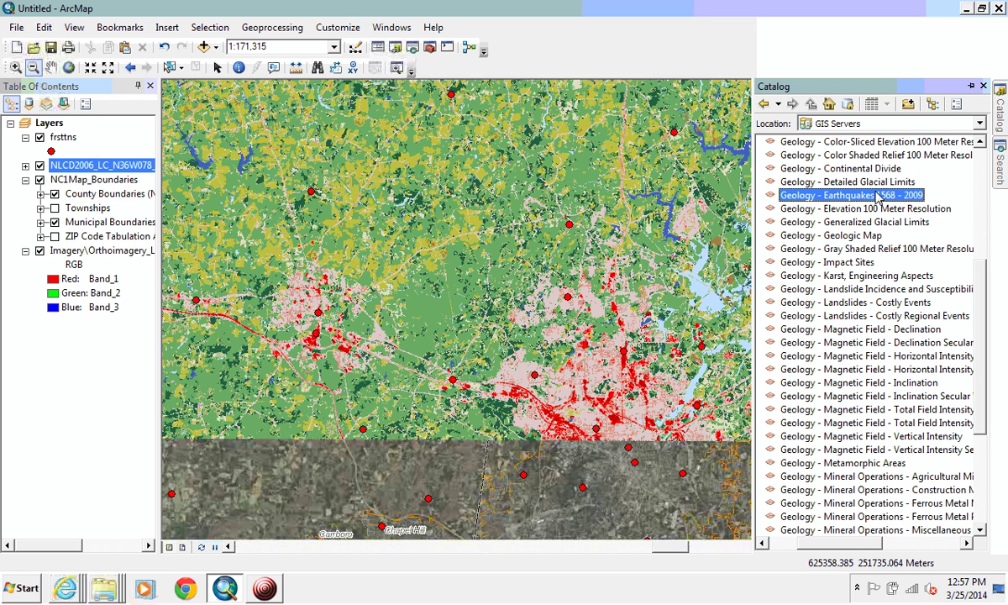
pyautogui.moveTo(878, 196); pyautogui.dragTo(87, 370)
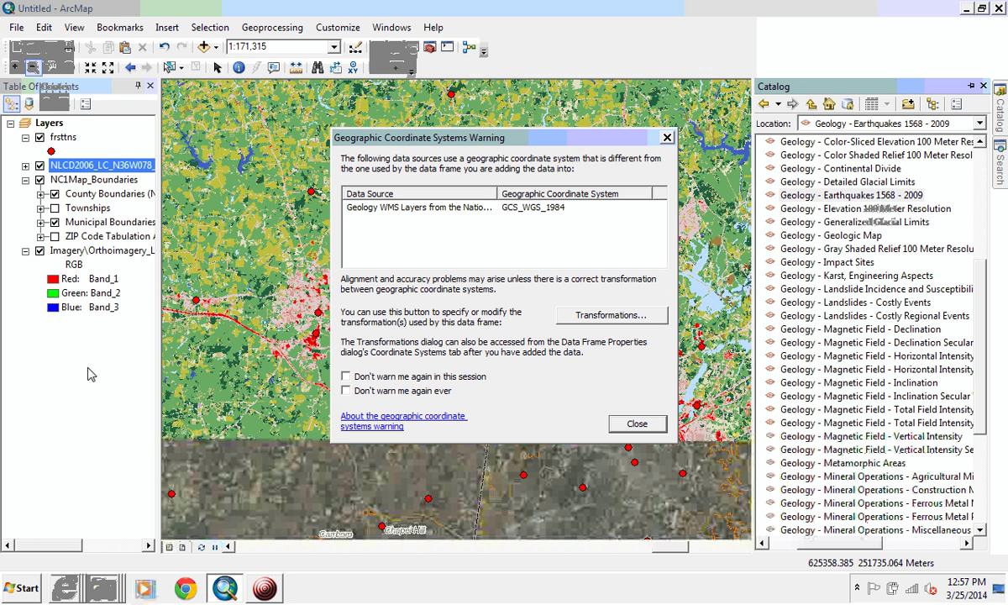
# Turn off the coordinate system warning permanently and hide the Orthoimagery and frsttns layers
pyautogui.click(358, 395)
pyautogui.click(636, 423)
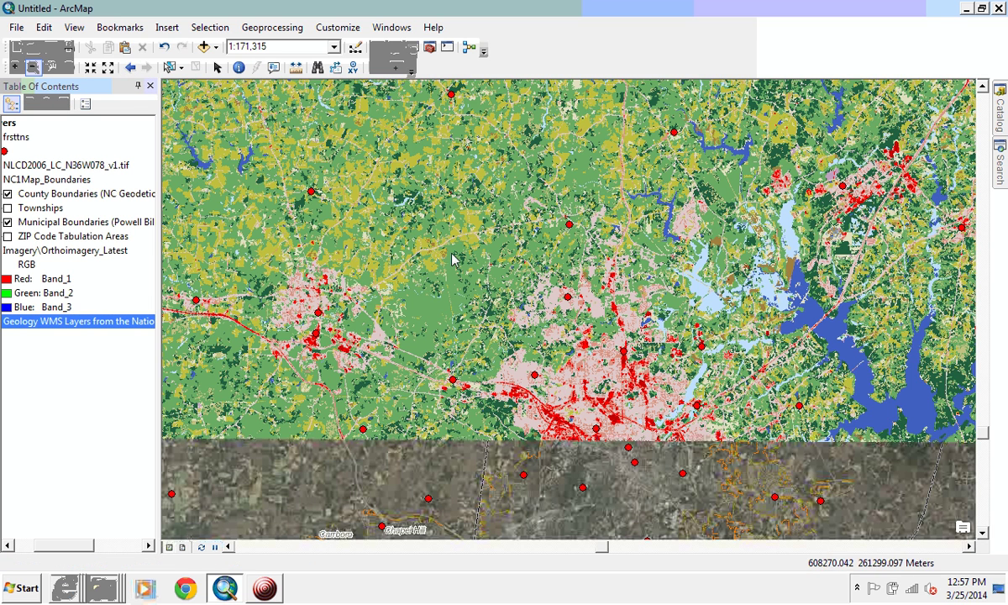
pyautogui.scroll(3, 334, 238)
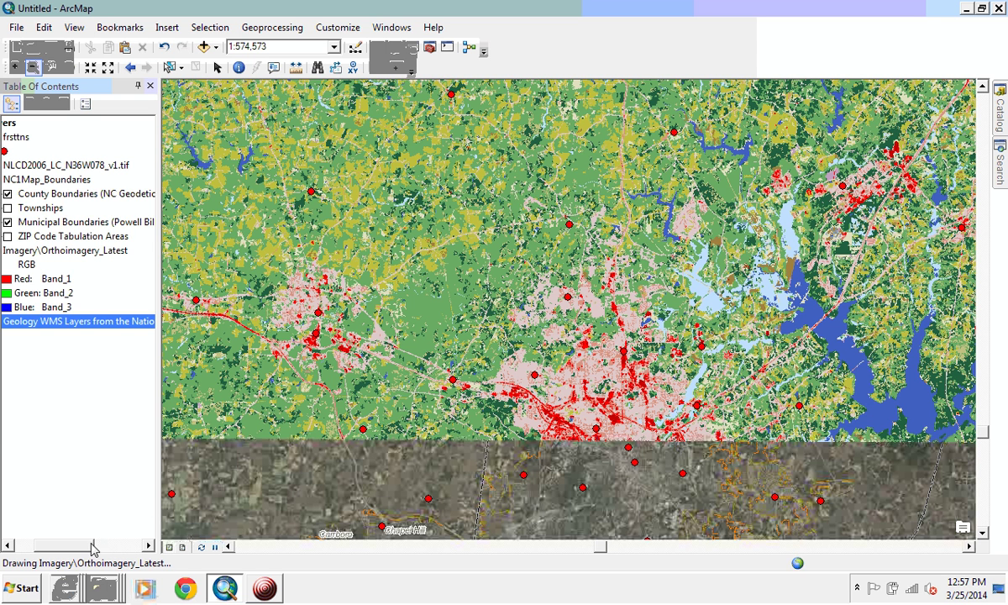
pyautogui.moveTo(80, 547); pyautogui.dragTo(46, 547)
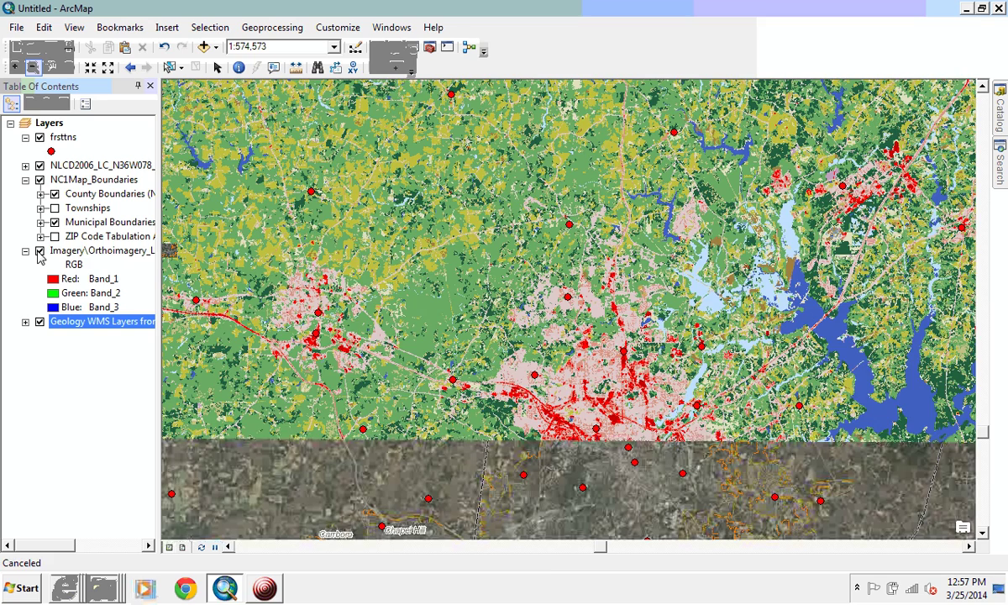
pyautogui.click(39, 251)
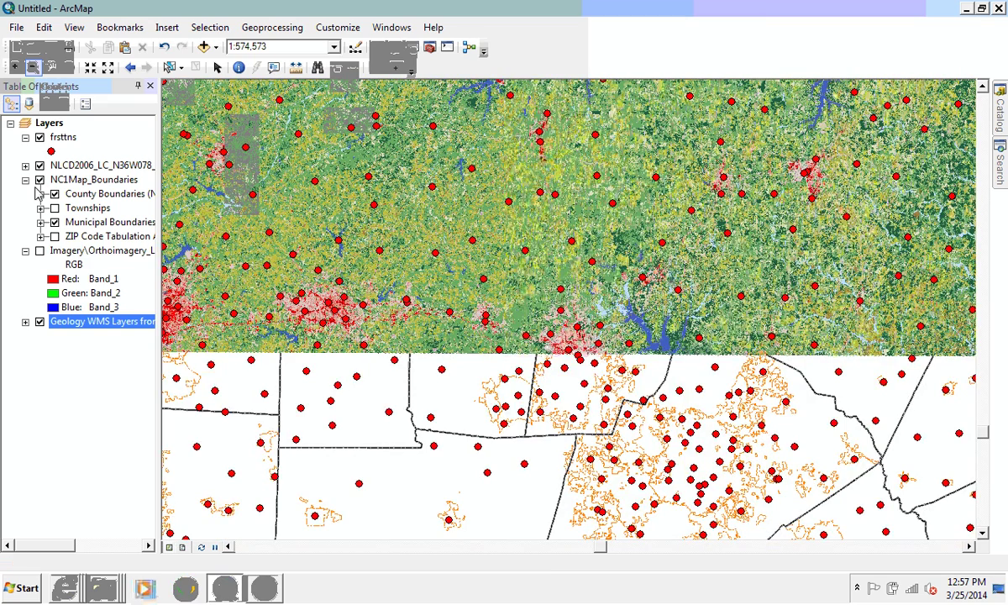
pyautogui.click(40, 137)
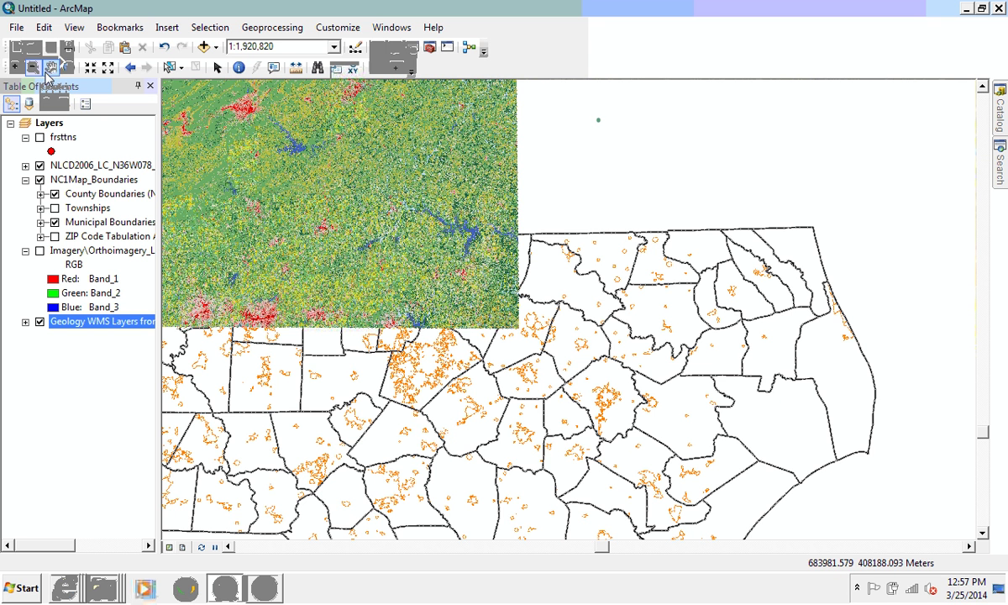
# Pan the map to bring North Carolina into view
pyautogui.click(51, 67)
pyautogui.moveTo(318, 381); pyautogui.dragTo(808, 295)
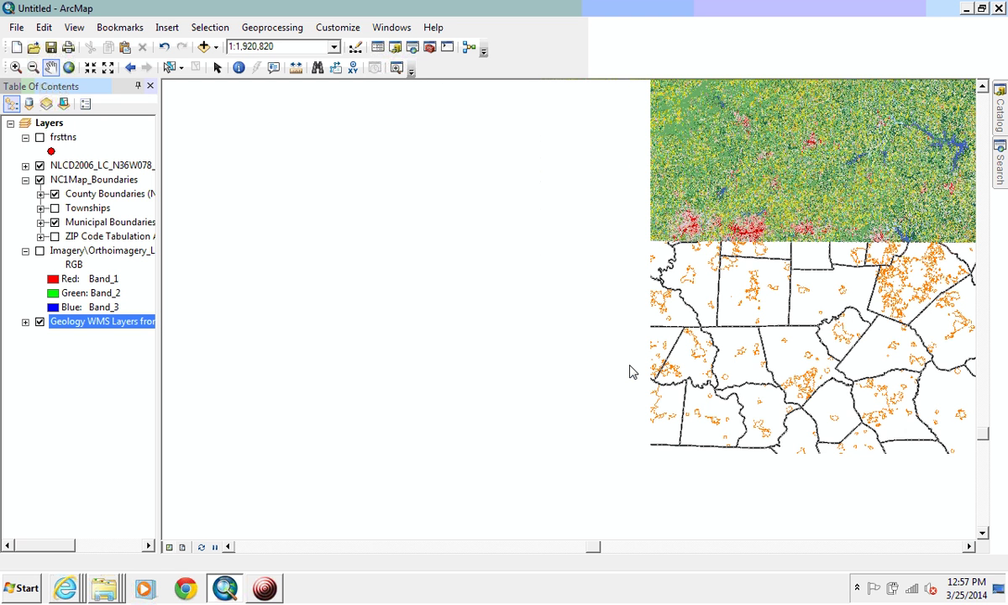
pyautogui.moveTo(590, 351); pyautogui.dragTo(819, 374)
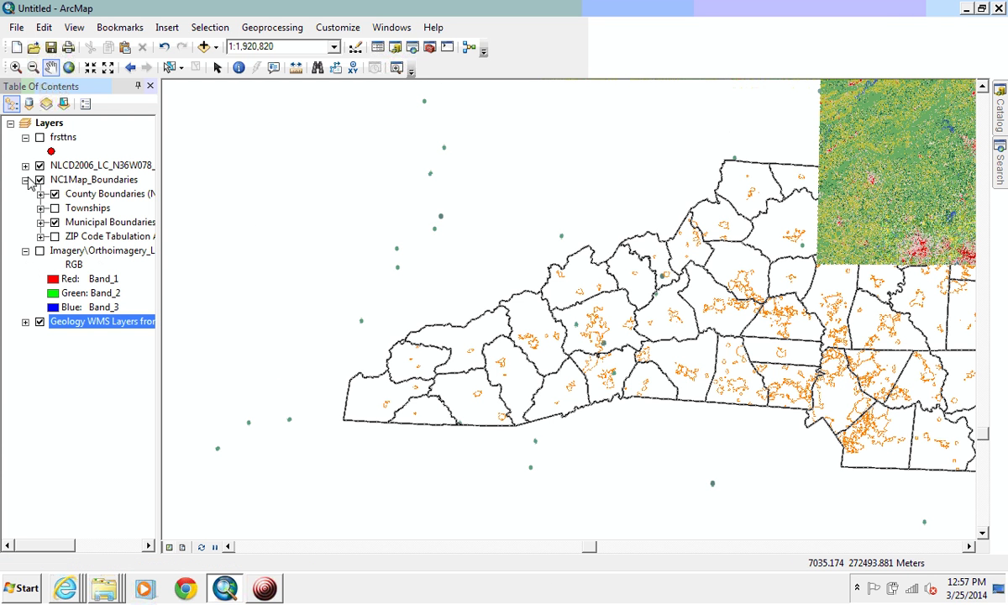
# Inspect the Geology - Earthquakes 1568 - 2009 layer's properties, including its source and style
pyautogui.click(25, 322)
pyautogui.click(92, 336)
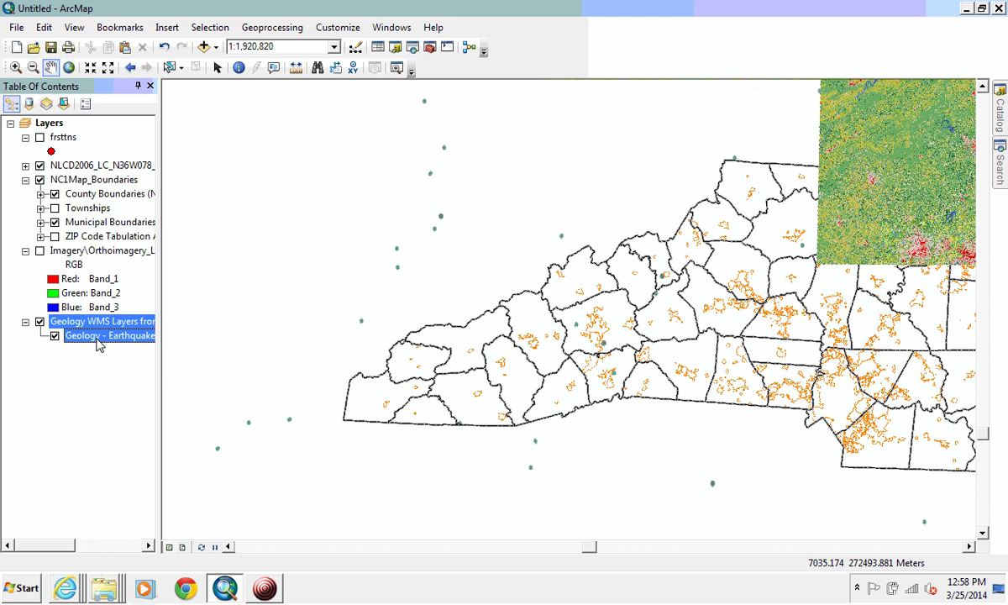
pyautogui.moveTo(158, 371); pyautogui.dragTo(220, 372)
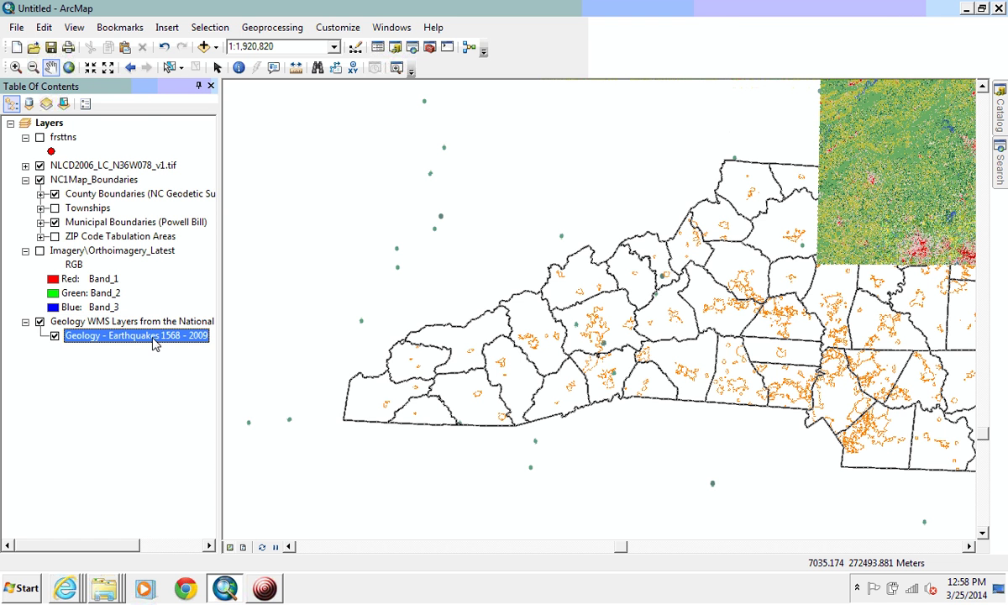
pyautogui.rightClick(154, 341)
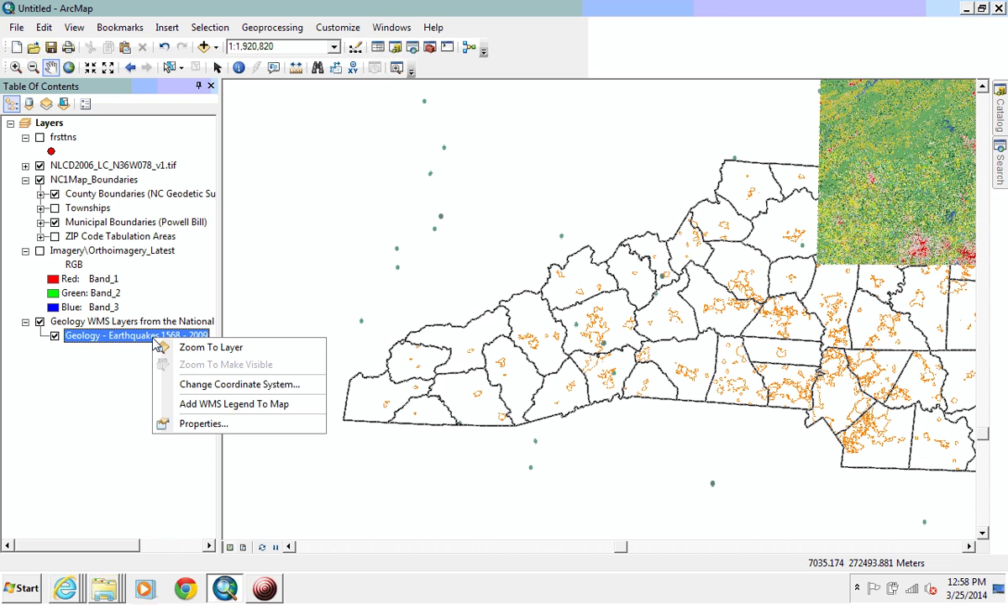
pyautogui.click(197, 423)
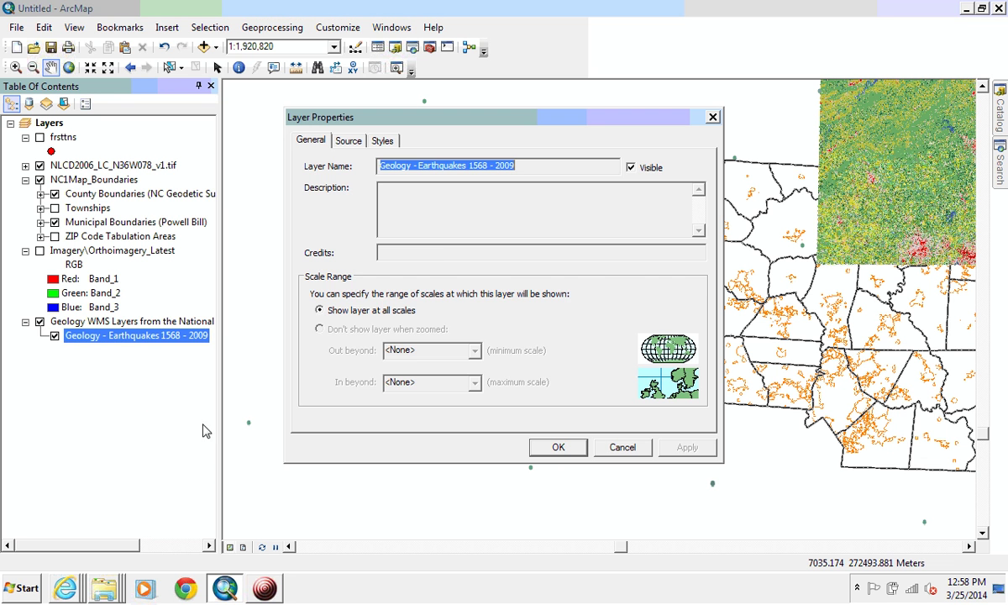
pyautogui.click(346, 141)
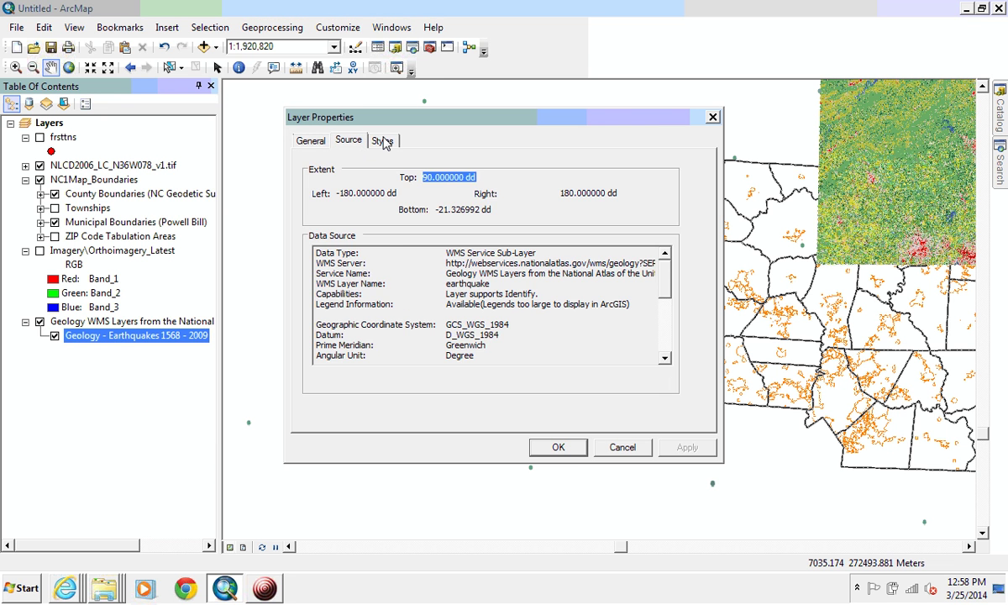
pyautogui.click(380, 139)
pyautogui.click(558, 447)
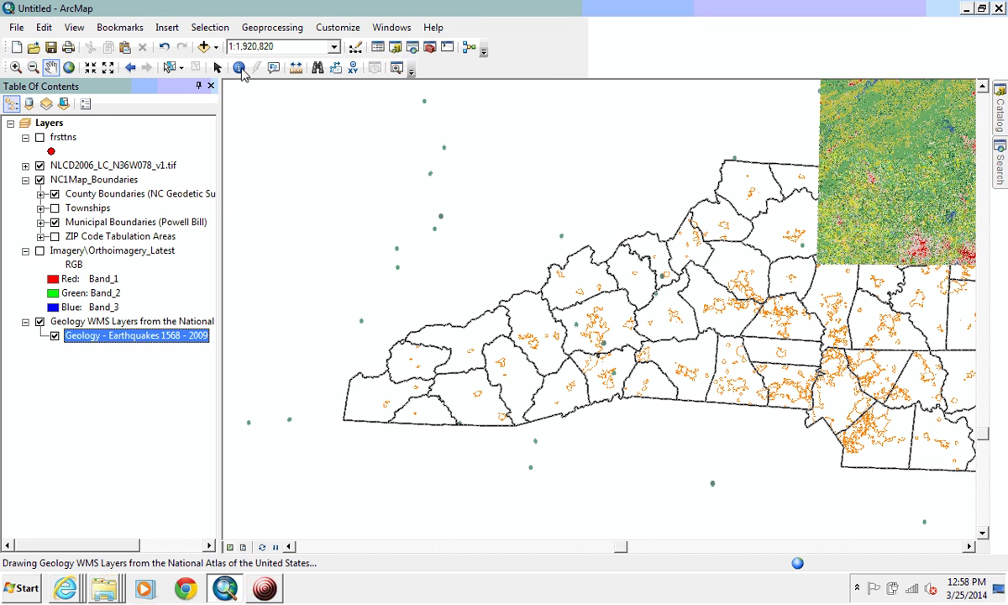
# Identify a map point on the earthquakes layer and review its empty results
pyautogui.click(240, 68)
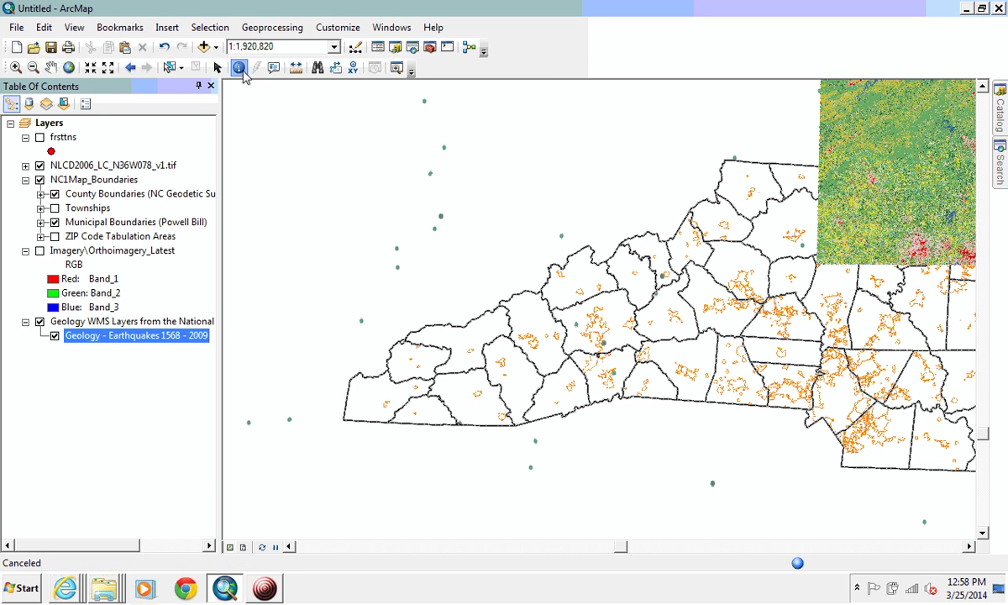
pyautogui.click(400, 278)
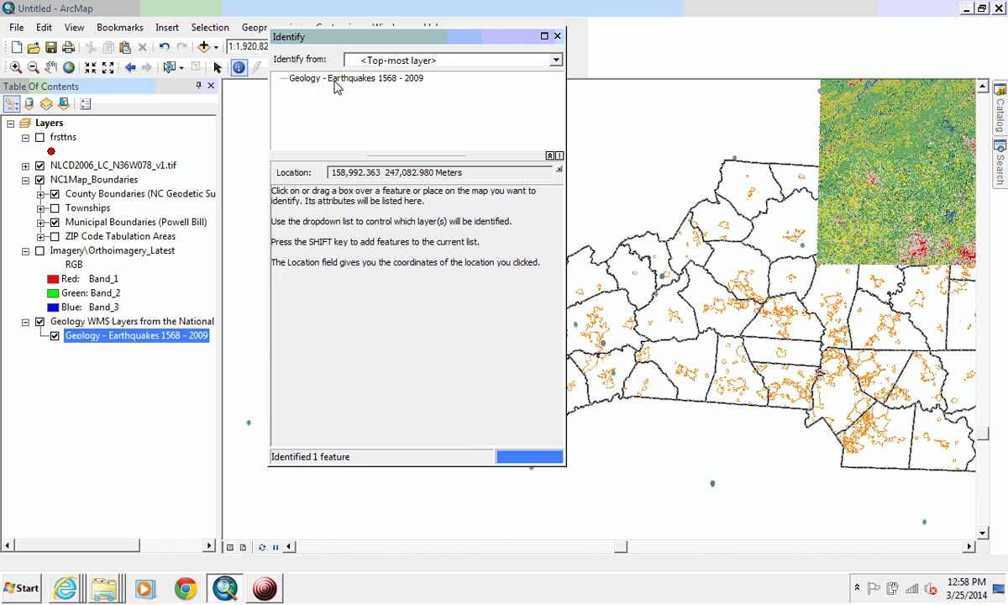
pyautogui.click(305, 91)
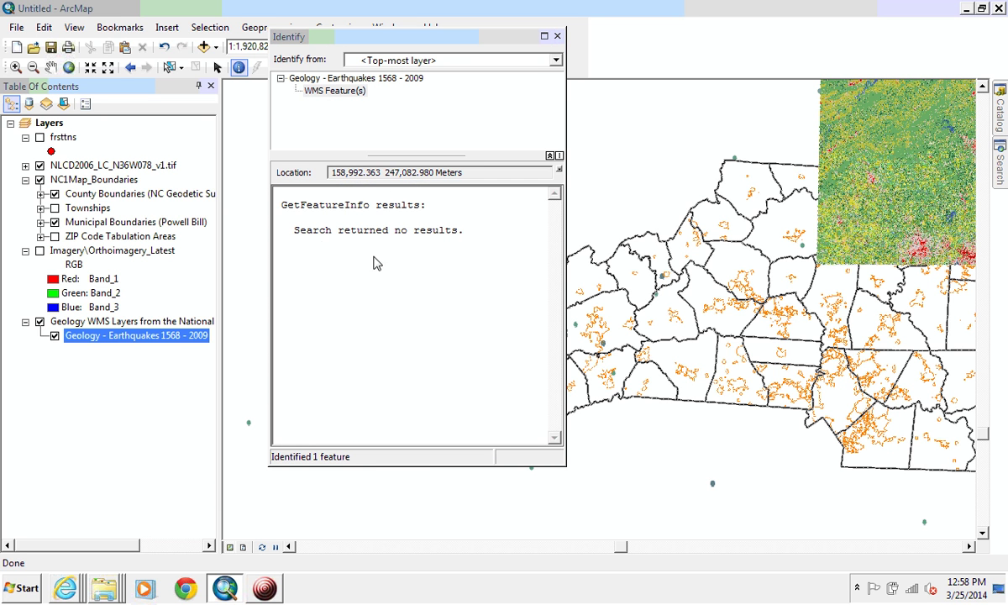
pyautogui.click(558, 37)
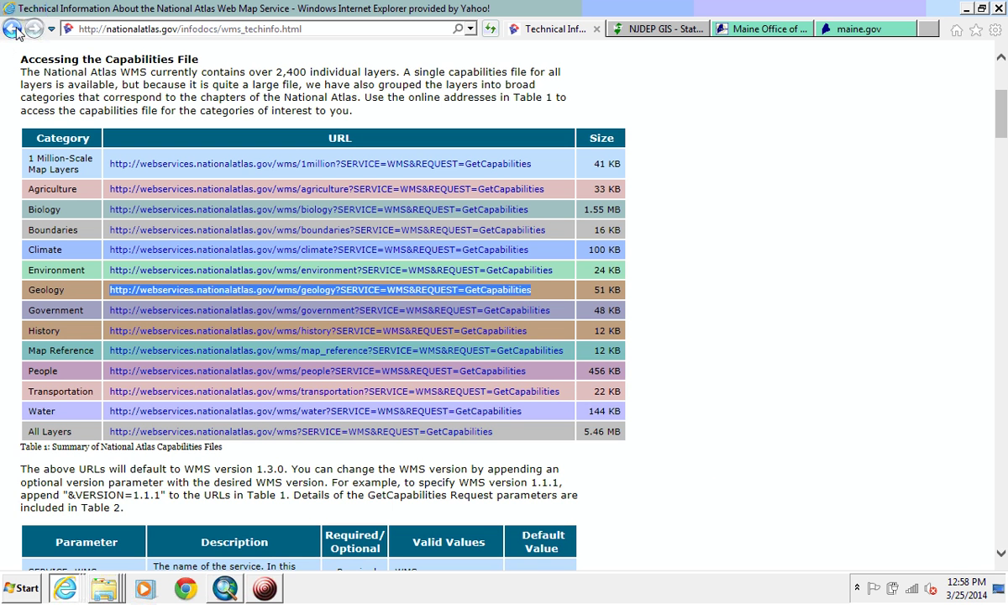
# Download the Earthquakes 1568-2009 archive quksigx020.tar.gz from the National Atlas Geology downloads and open it
pyautogui.click(14, 30)
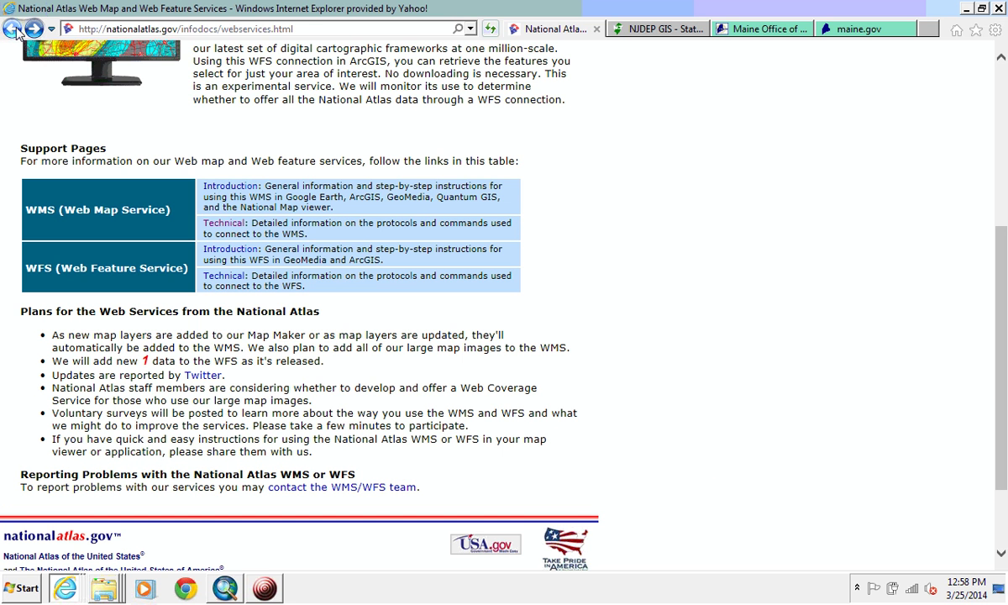
pyautogui.click(14, 30)
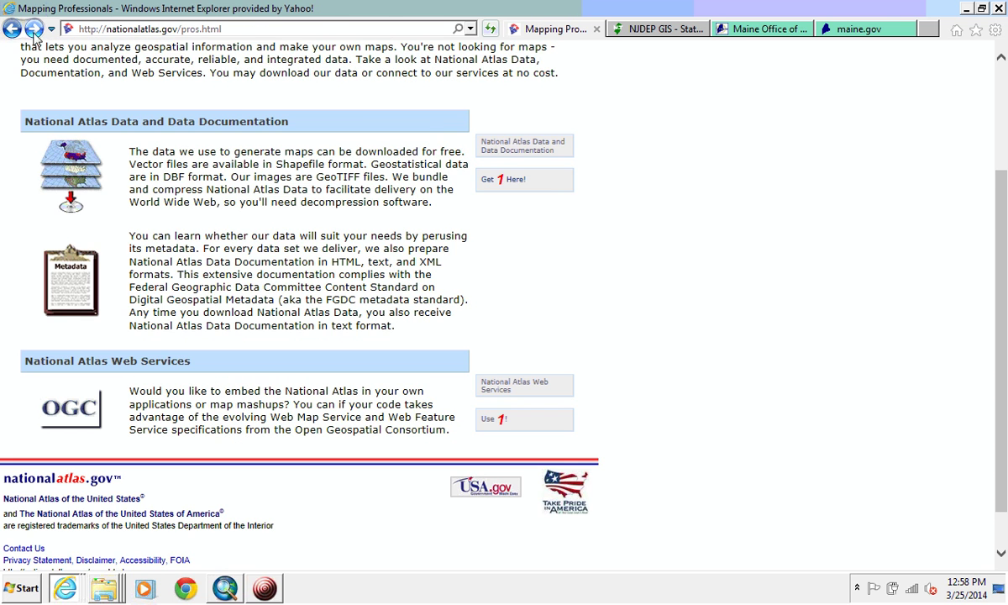
pyautogui.click(554, 155)
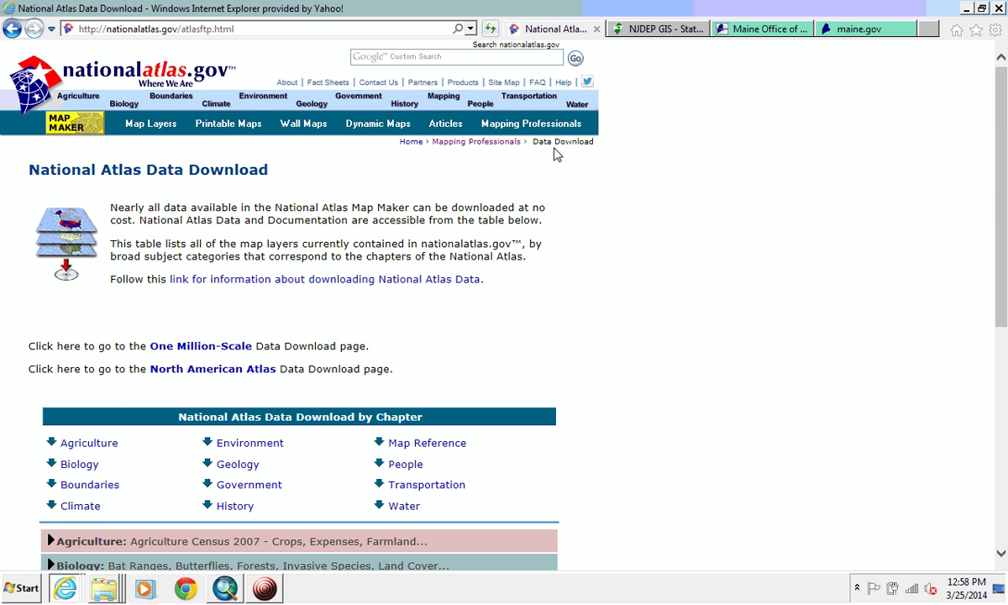
pyautogui.scroll(-5, 646, 373)
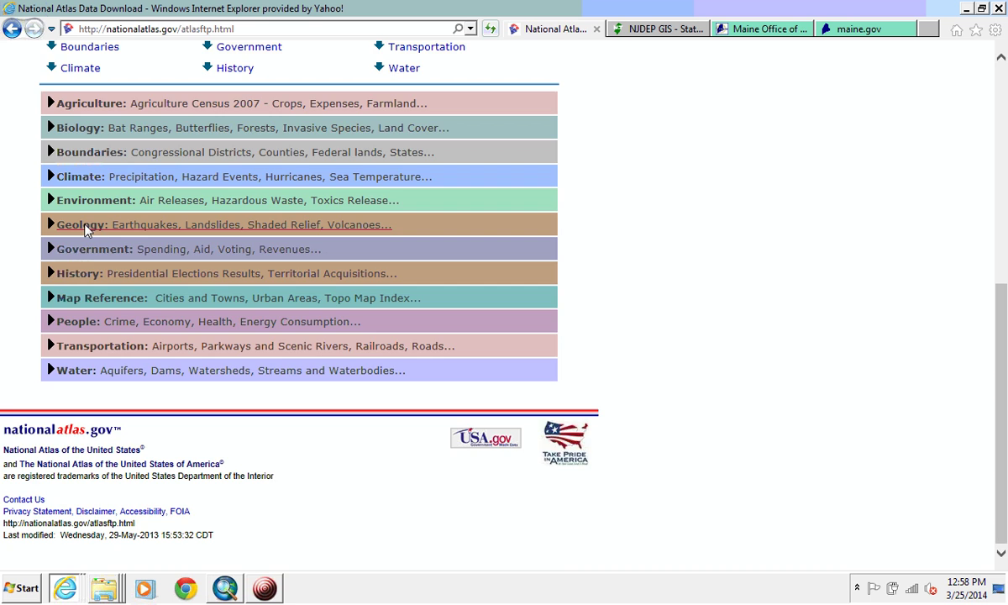
pyautogui.click(84, 226)
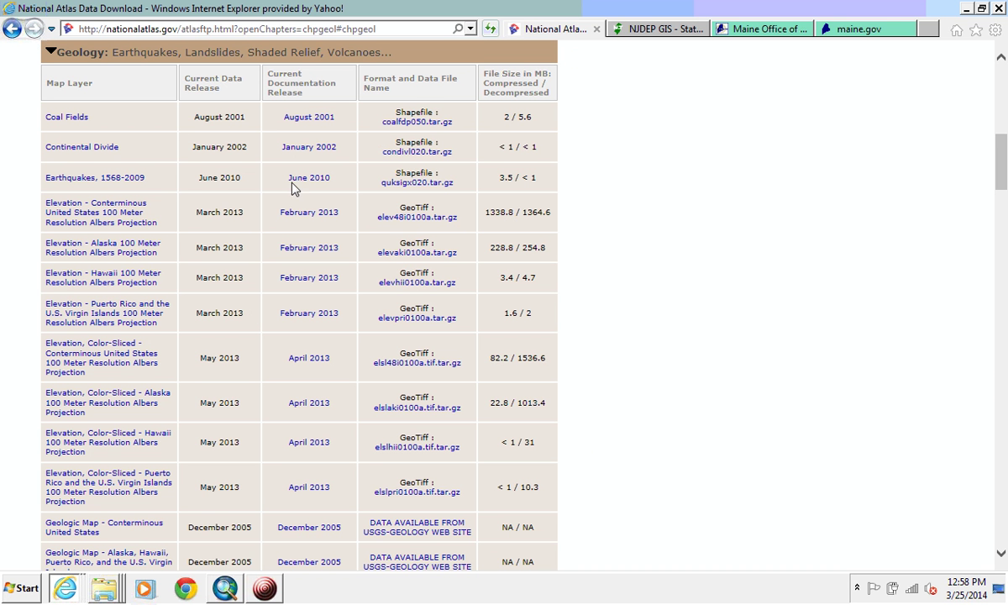
pyautogui.click(408, 183)
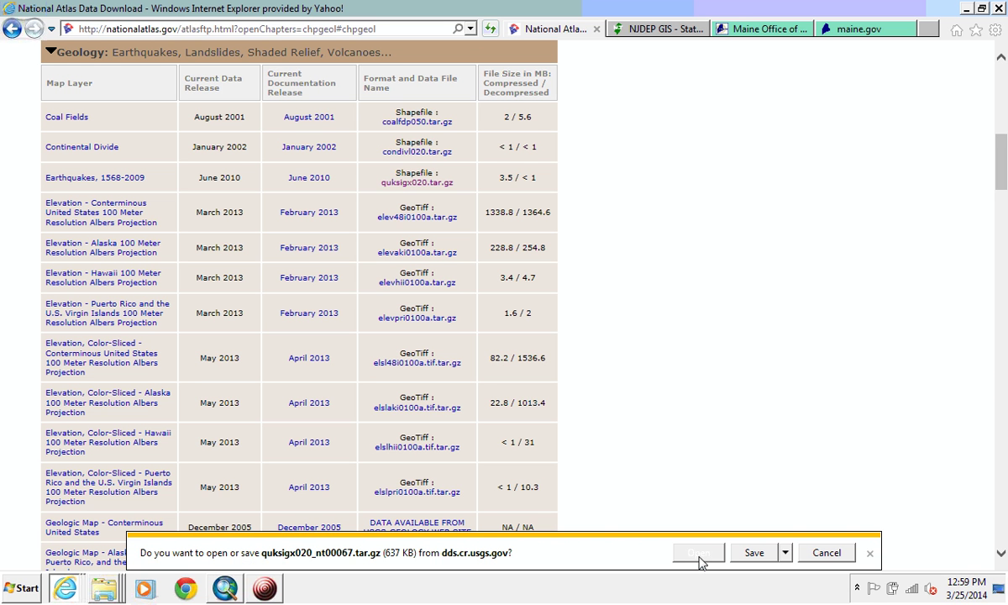
pyautogui.click(698, 553)
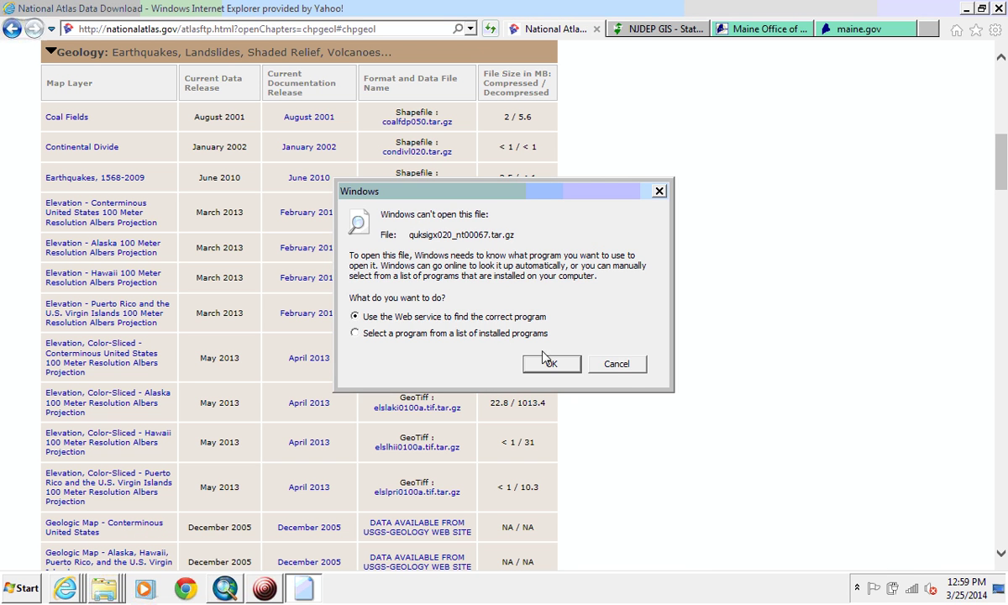
# Dismiss the can't-open message and launch 7-Zip File Manager from All Programs
pyautogui.click(625, 373)
pyautogui.click(24, 588)
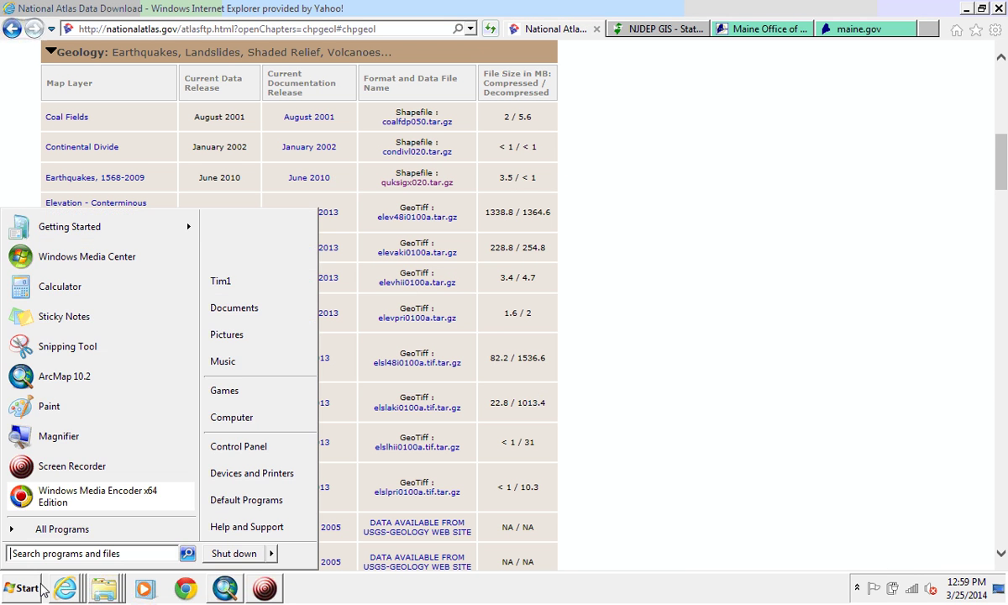
pyautogui.click(82, 535)
pyautogui.scroll(-1, 190, 351)
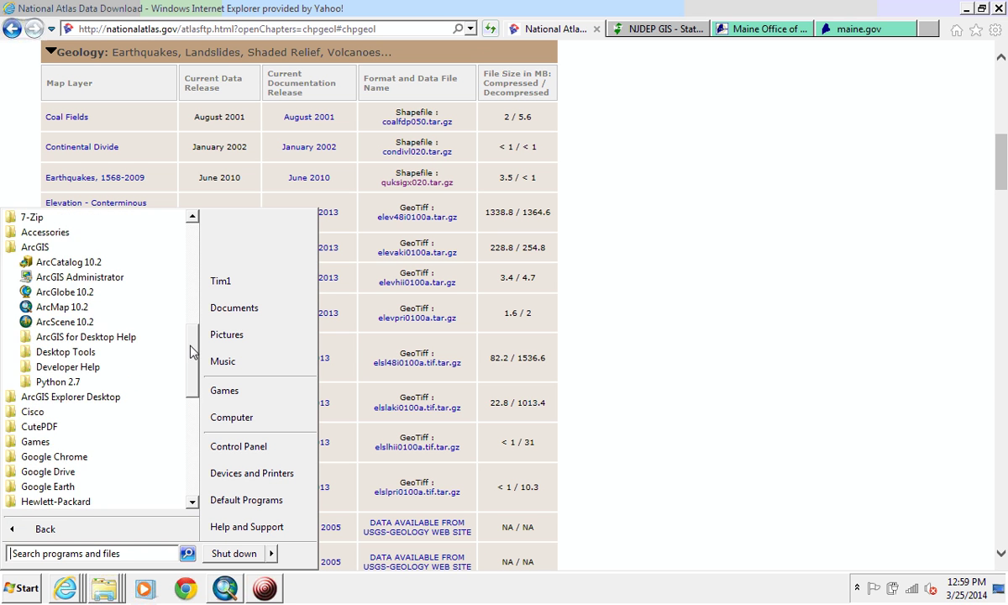
pyautogui.scroll(2, 190, 351)
pyautogui.click(32, 290)
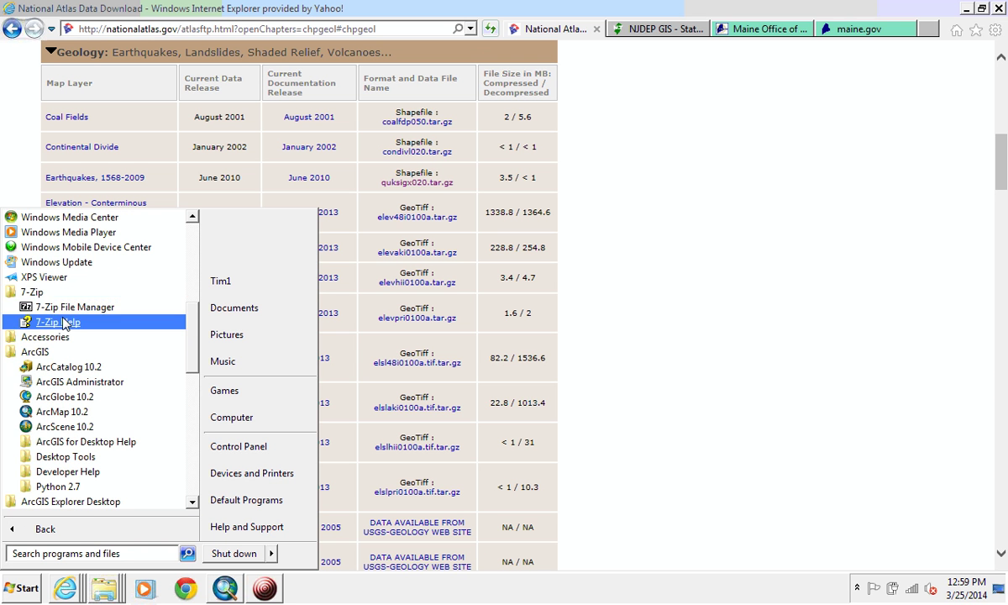
pyautogui.click(81, 309)
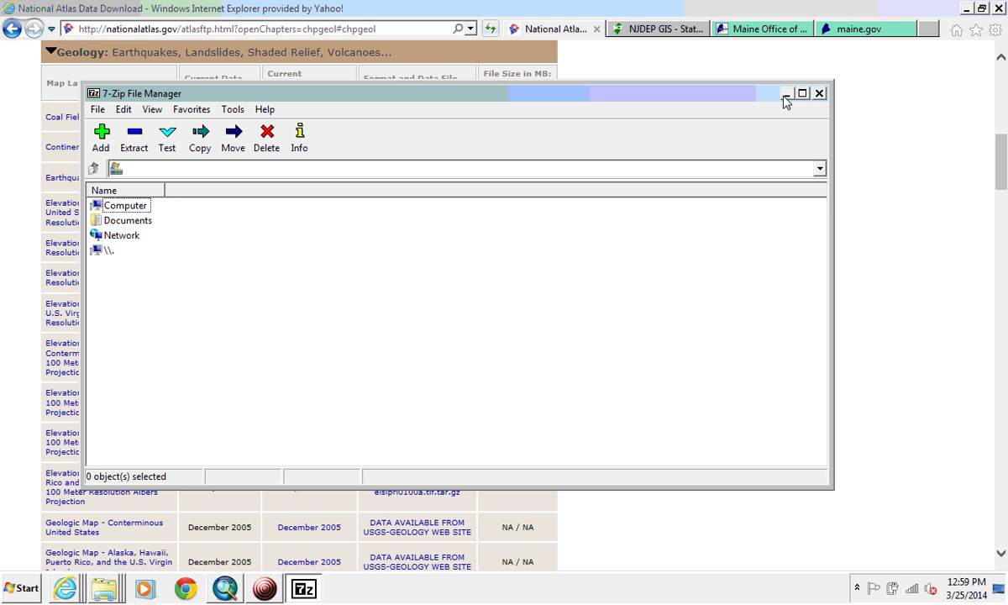
# Save the earthquake archive quksigx020_nt00067.tar.gz into C:\Temp
pyautogui.click(786, 93)
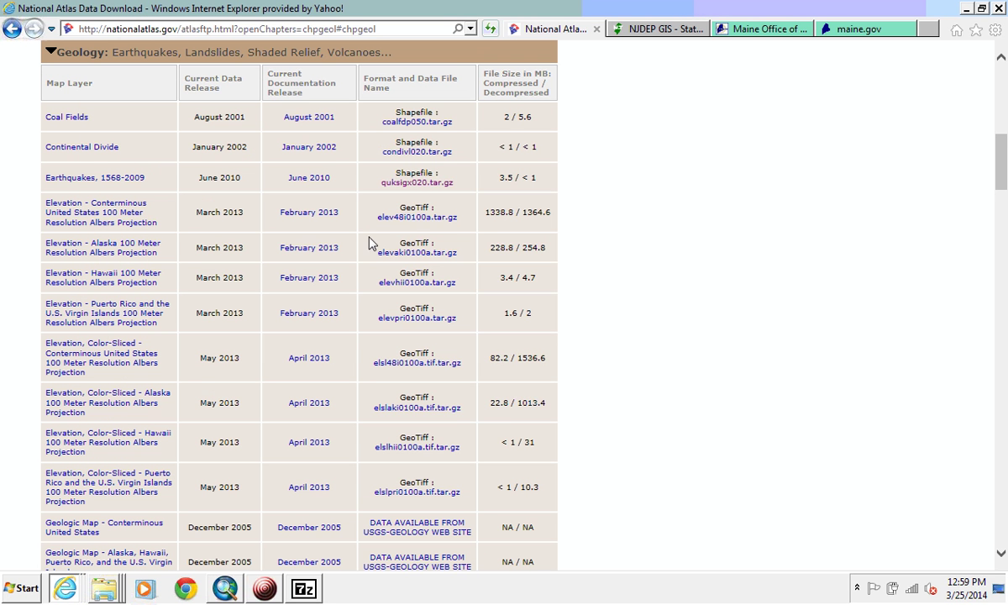
pyautogui.rightClick(424, 184)
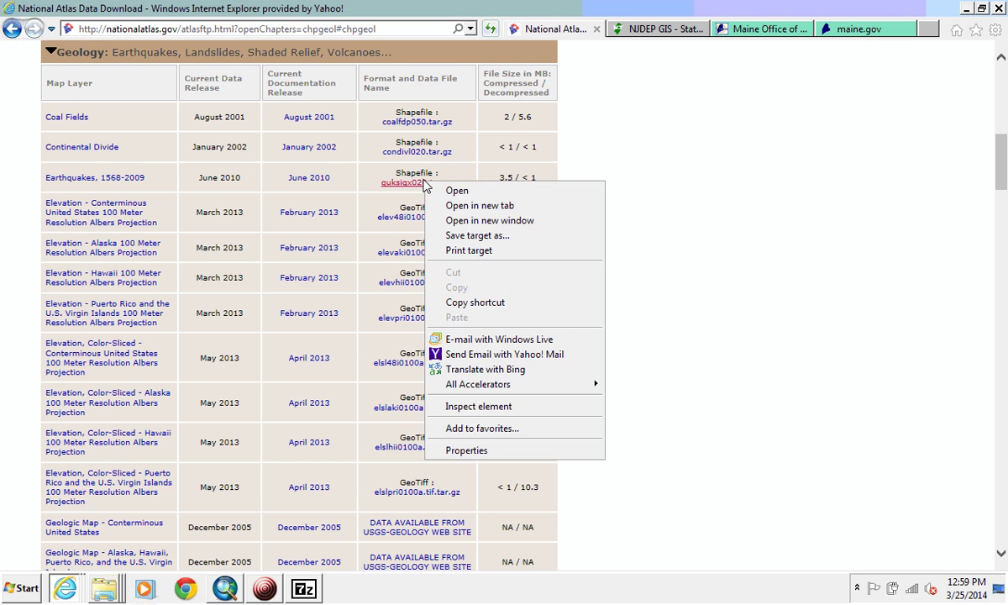
pyautogui.click(479, 233)
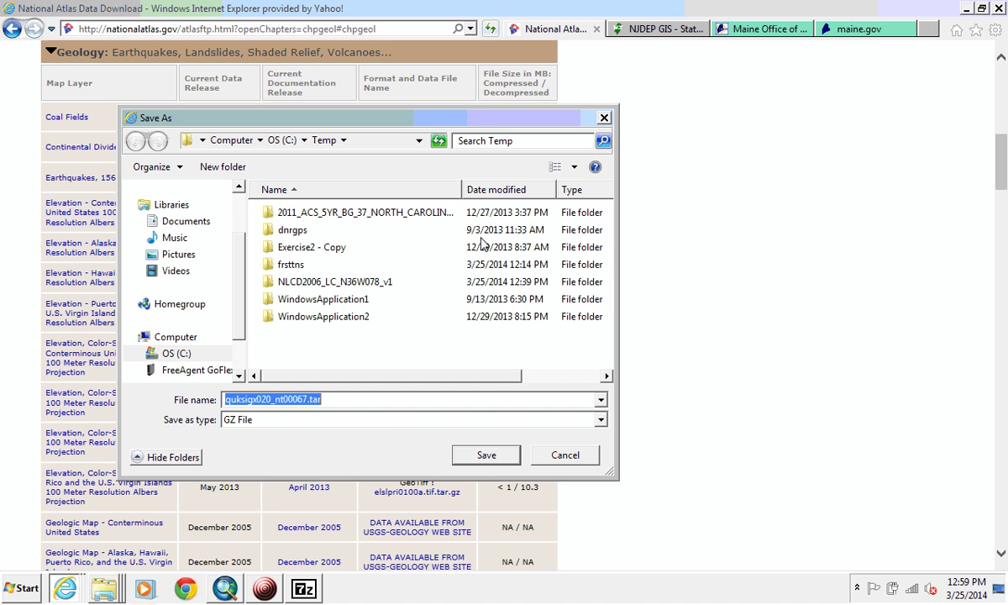
pyautogui.click(482, 456)
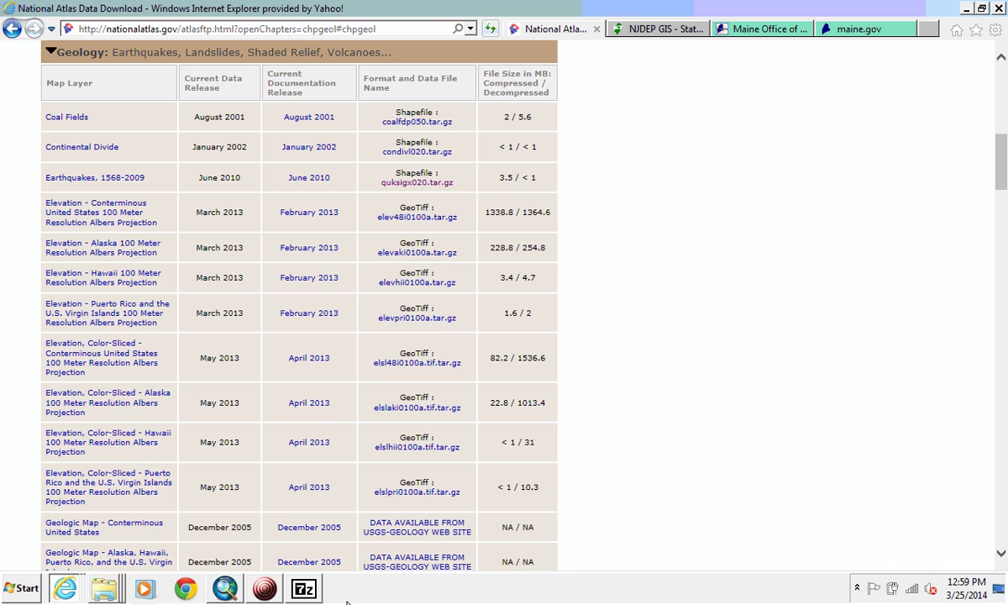
pyautogui.click(304, 588)
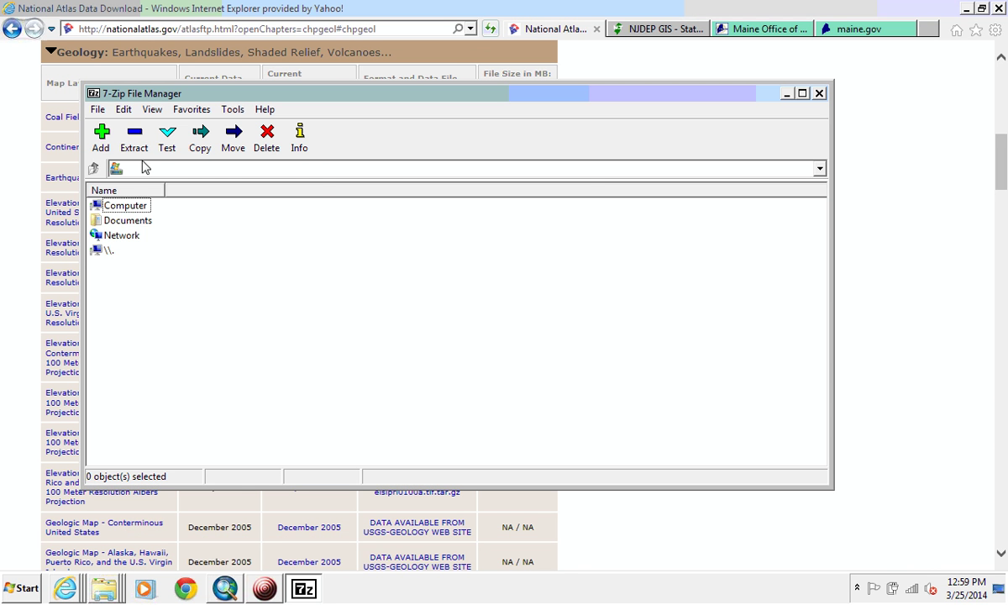
# Browse to C:\Temp and extract the downloaded .tar.gz archive into a new eq folder
pyautogui.doubleClick(97, 206)
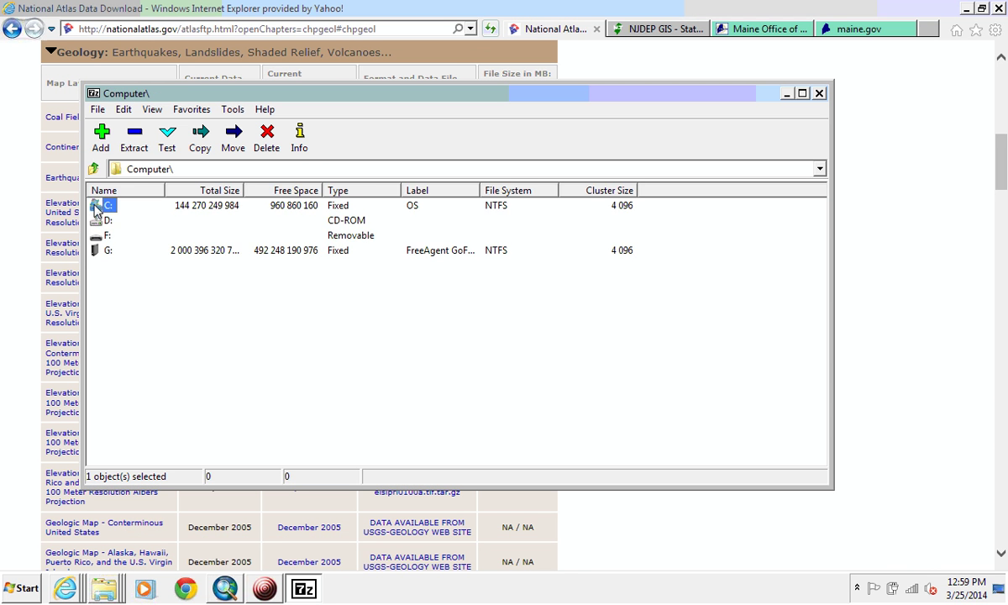
pyautogui.doubleClick(97, 207)
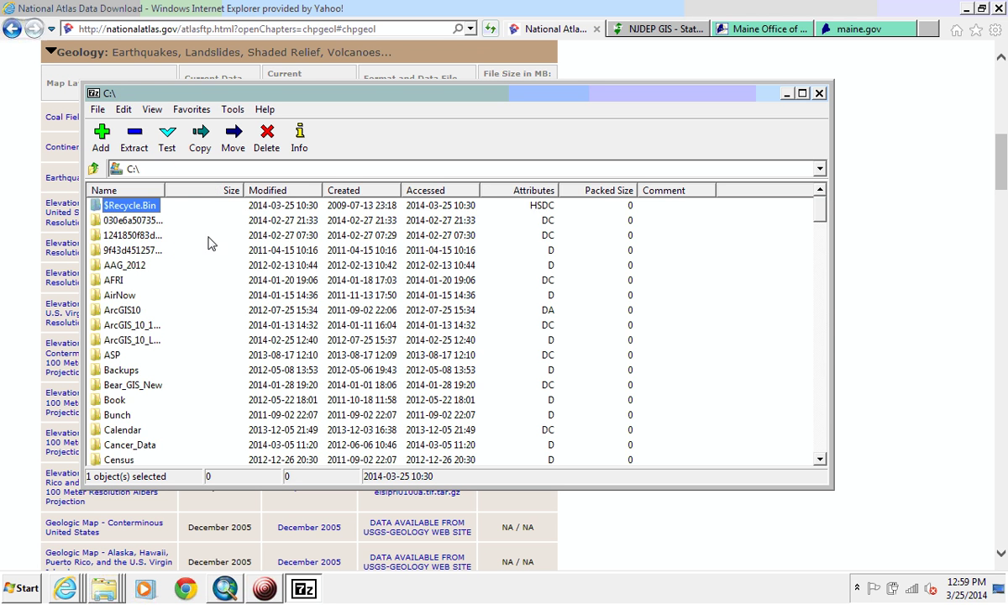
pyautogui.moveTo(819, 216); pyautogui.dragTo(835, 401)
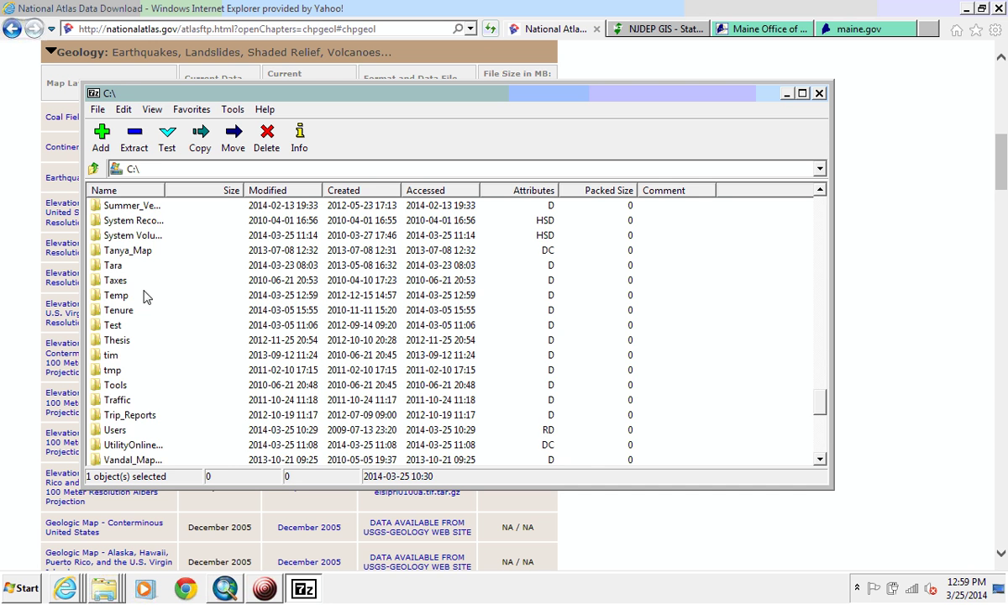
pyautogui.doubleClick(117, 295)
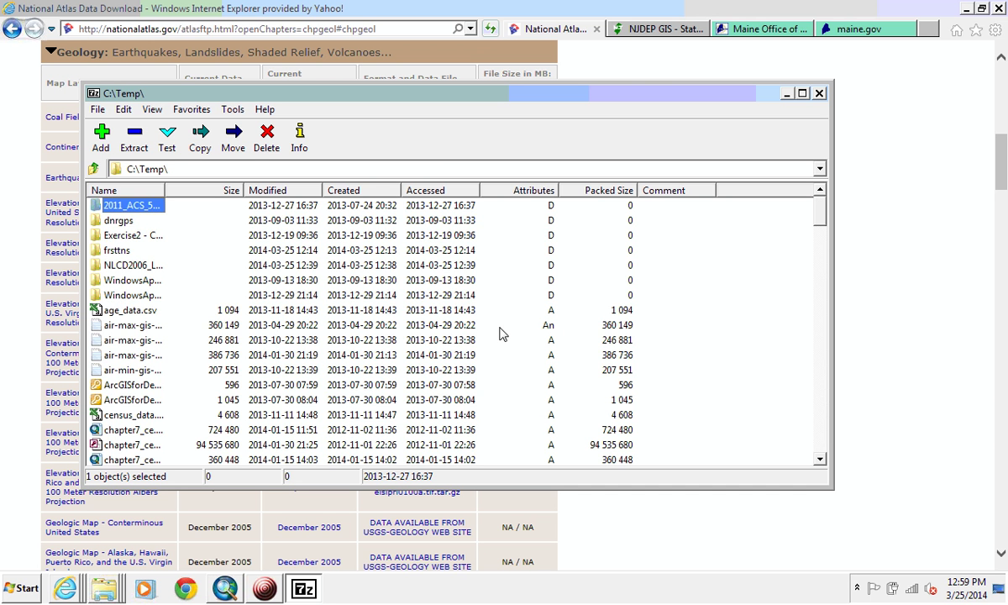
pyautogui.moveTo(820, 217)
pyautogui.mouseDown()
pyautogui.moveTo(832, 360)
pyautogui.moveTo(815, 215)
pyautogui.mouseUp()
pyautogui.click(282, 191)
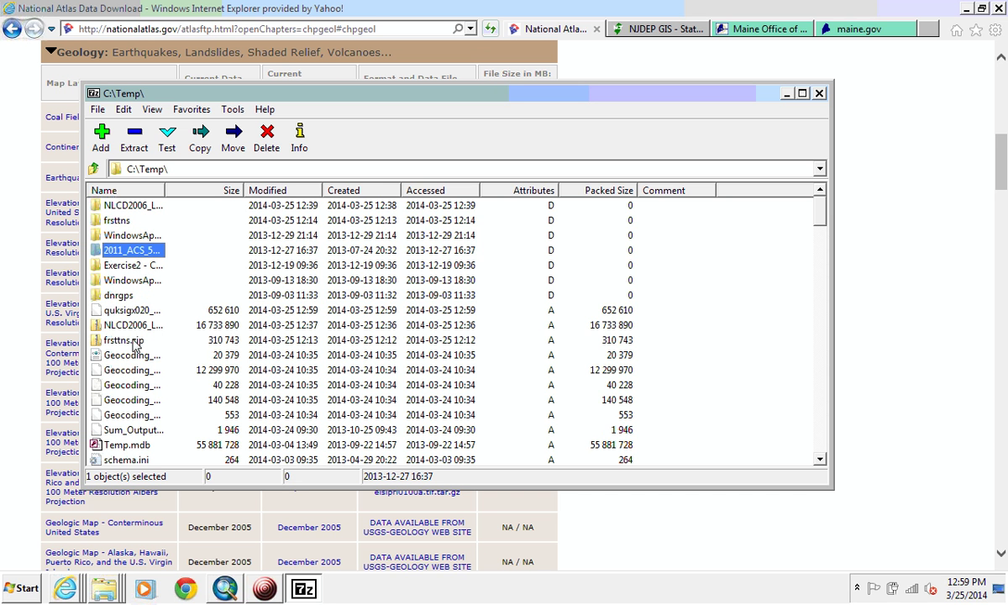
pyautogui.click(126, 310)
pyautogui.moveTo(165, 189); pyautogui.dragTo(265, 194)
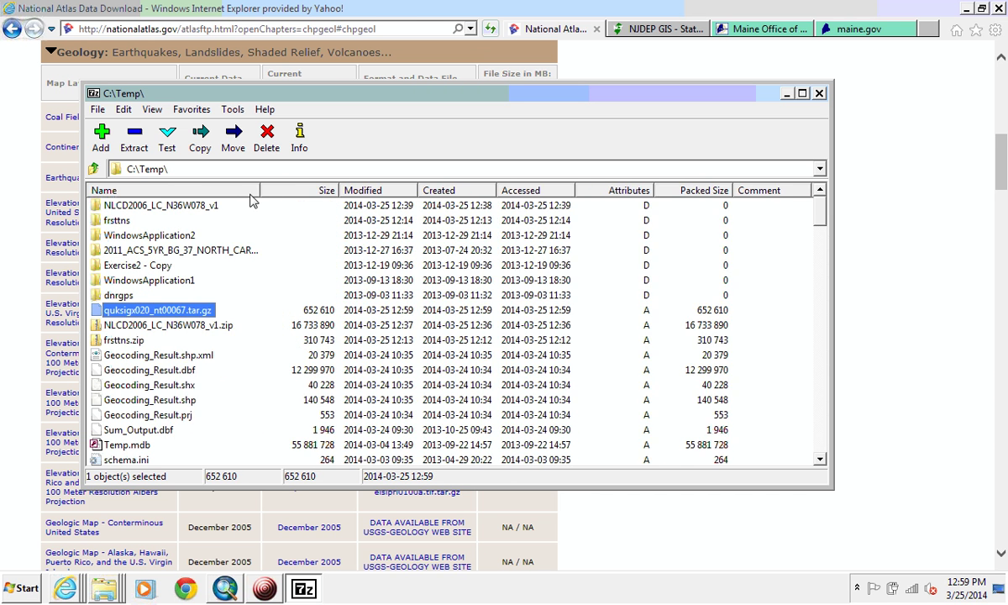
pyautogui.click(136, 143)
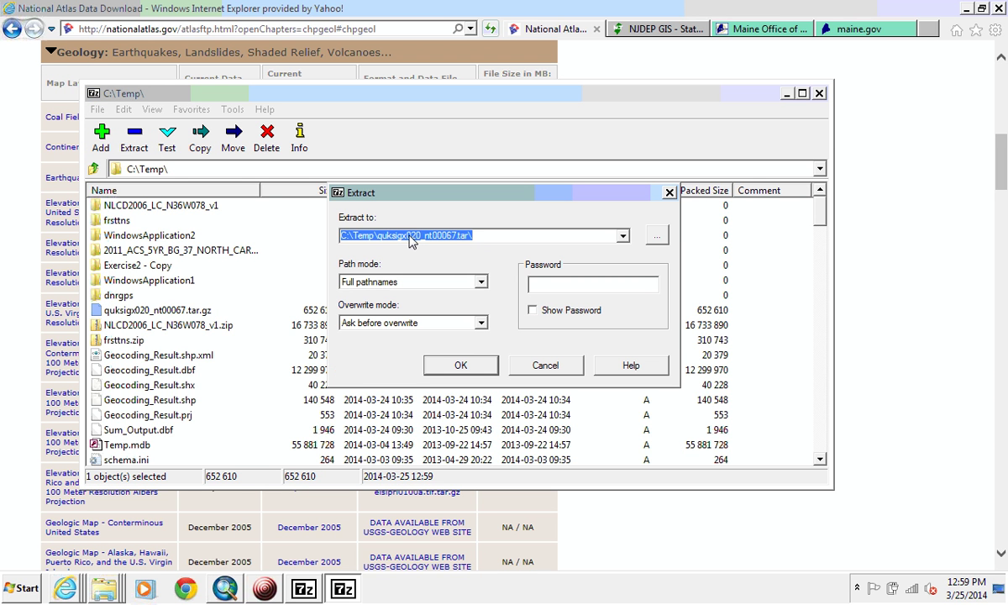
pyautogui.moveTo(378, 236); pyautogui.dragTo(531, 236)
pyautogui.write('eq')
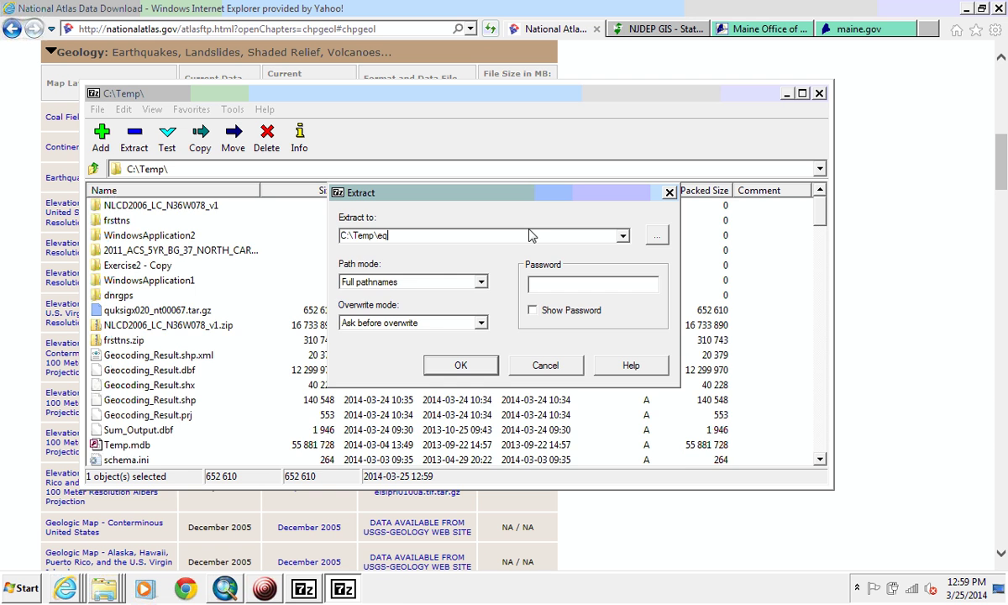
pyautogui.press('Return')
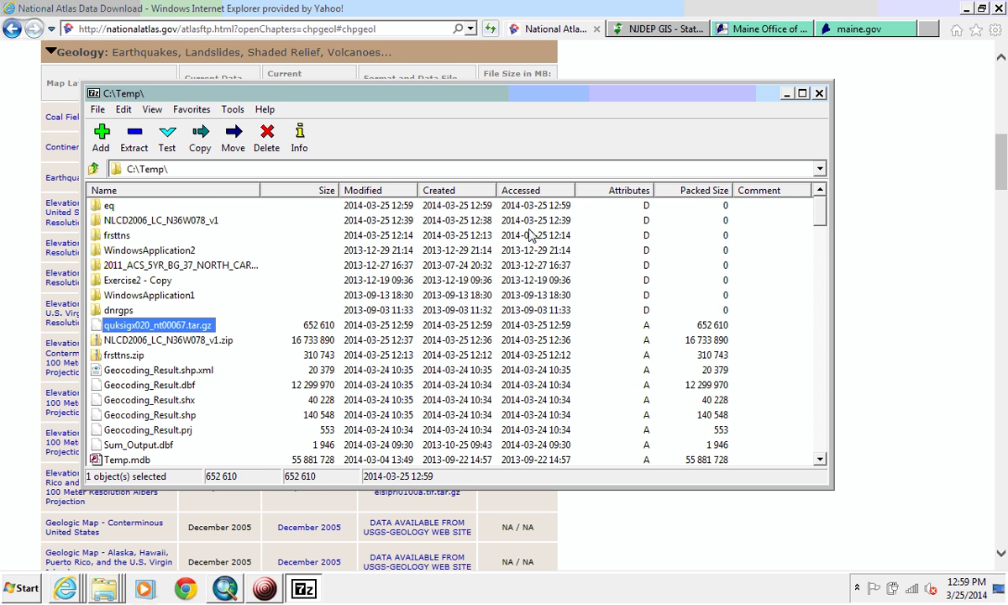
# Set quksigx020.tar to extract with the subfolder removed from the destination path
pyautogui.doubleClick(104, 207)
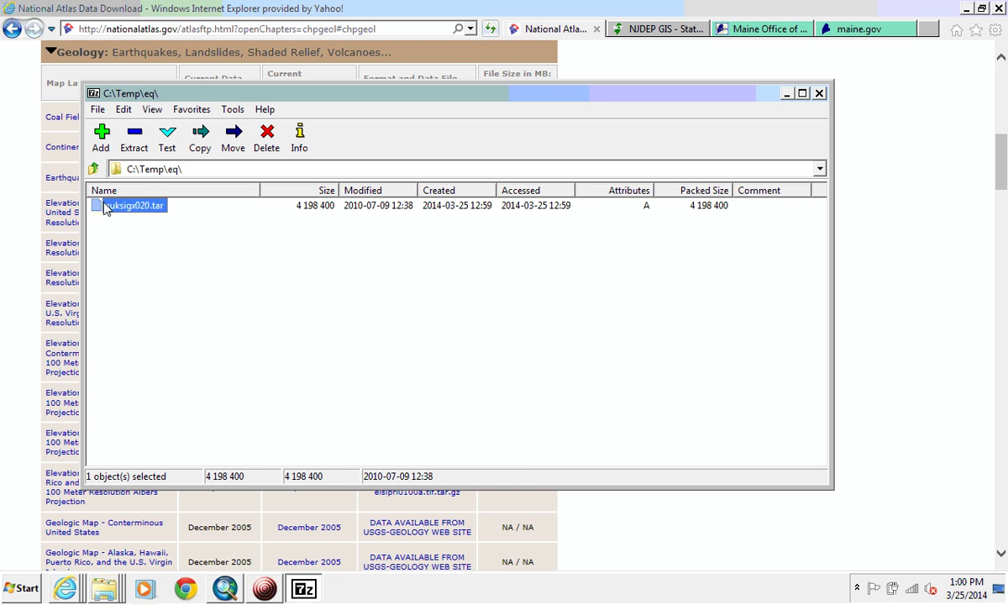
pyautogui.click(131, 139)
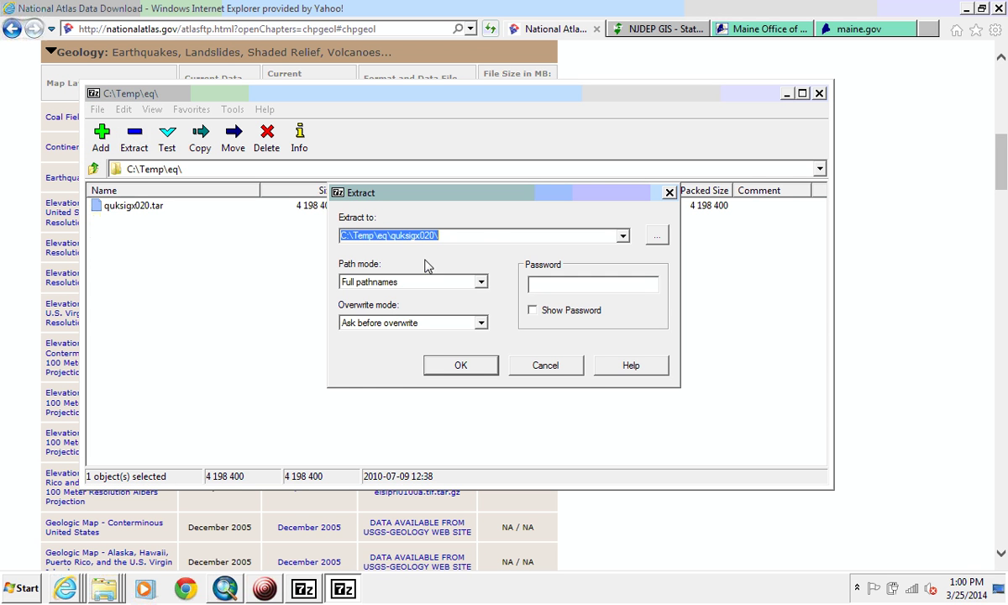
pyautogui.moveTo(392, 236); pyautogui.dragTo(492, 240)
pyautogui.press('Delete')
# Extract the shapefile files into C:\Temp\eq, view About 7-Zip, and close 7-Zip
pyautogui.click(471, 366)
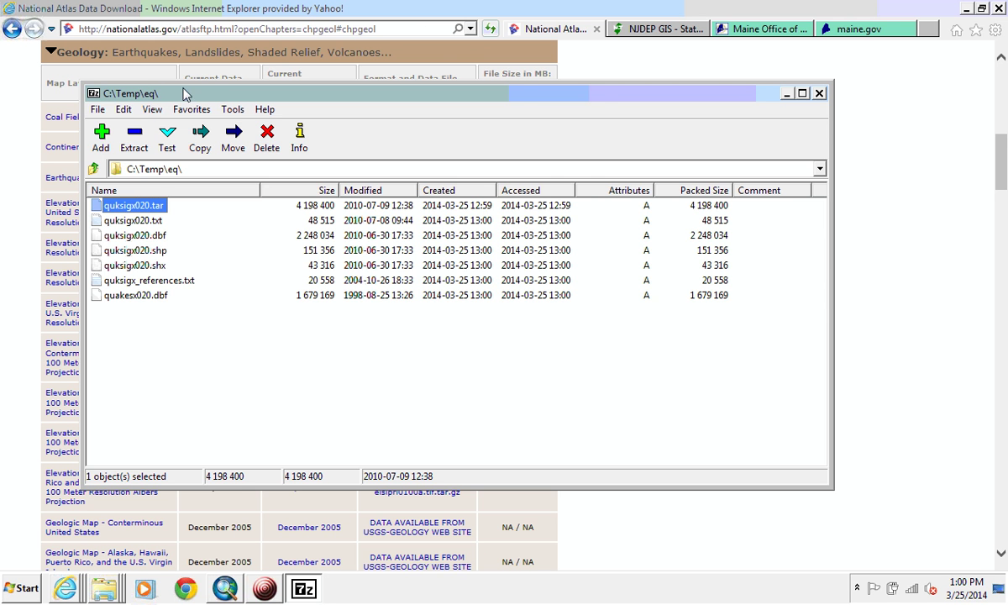
pyautogui.moveTo(193, 90); pyautogui.dragTo(239, 86)
pyautogui.click(309, 105)
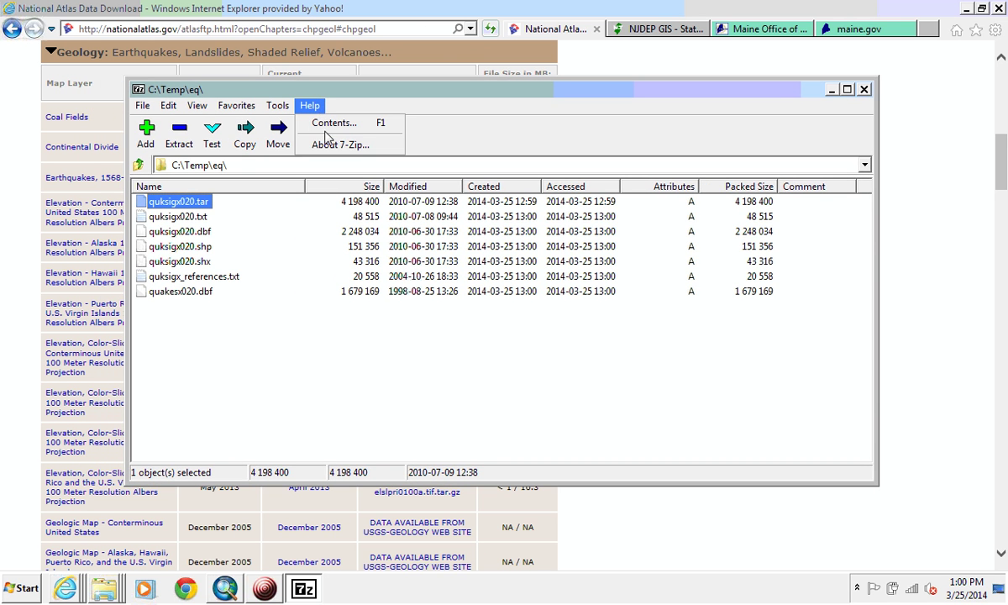
pyautogui.click(305, 138)
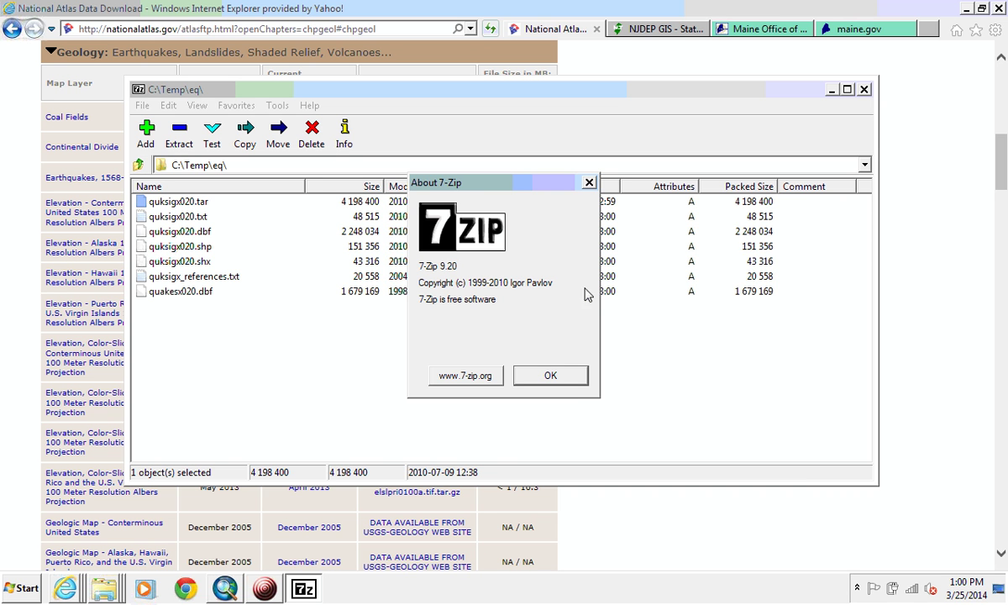
pyautogui.click(574, 383)
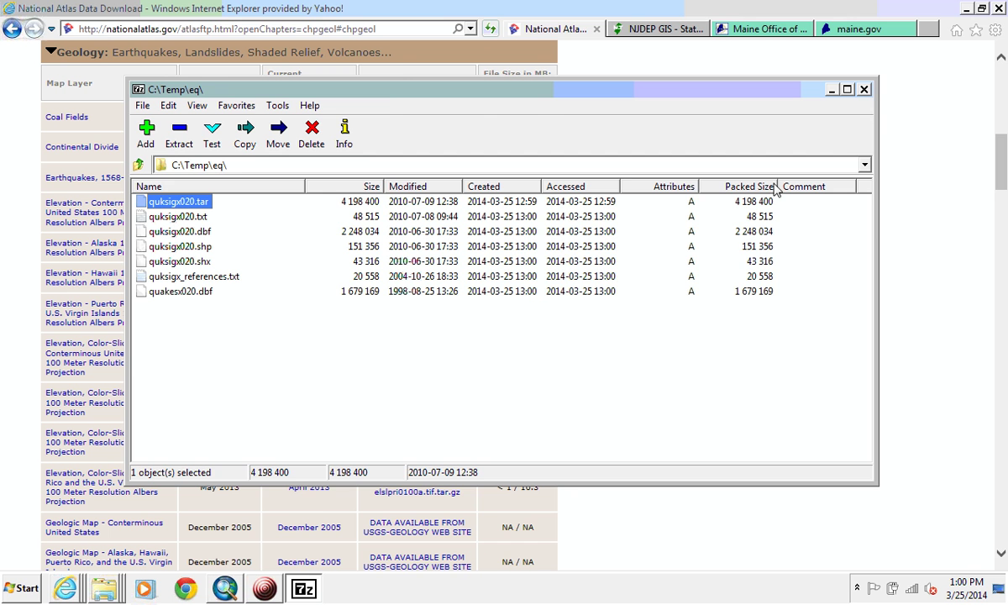
pyautogui.click(864, 89)
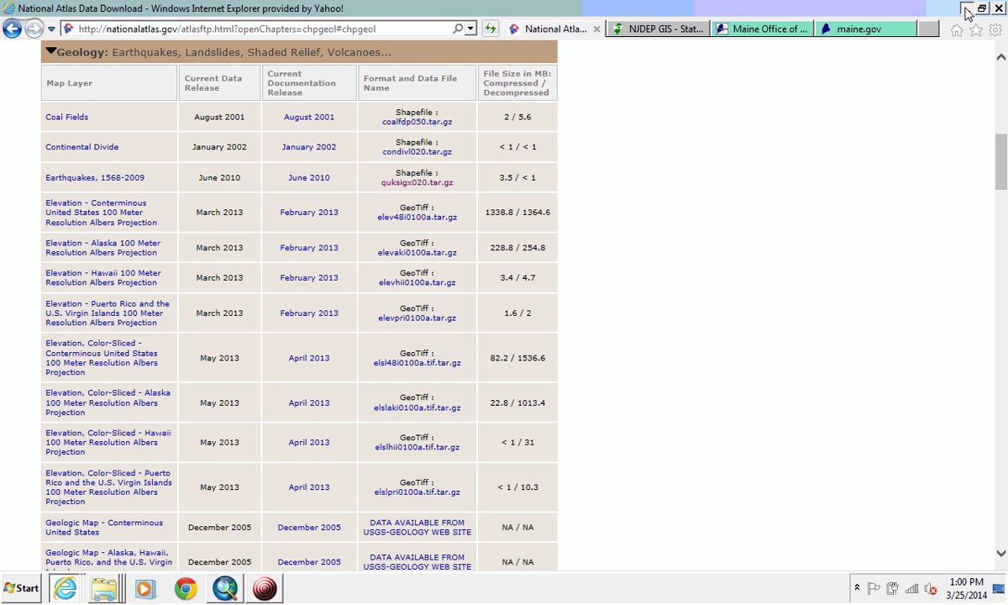
# Add C:\Temp\eq\quksigx020.shp to the ArcMap map
pyautogui.click(966, 9)
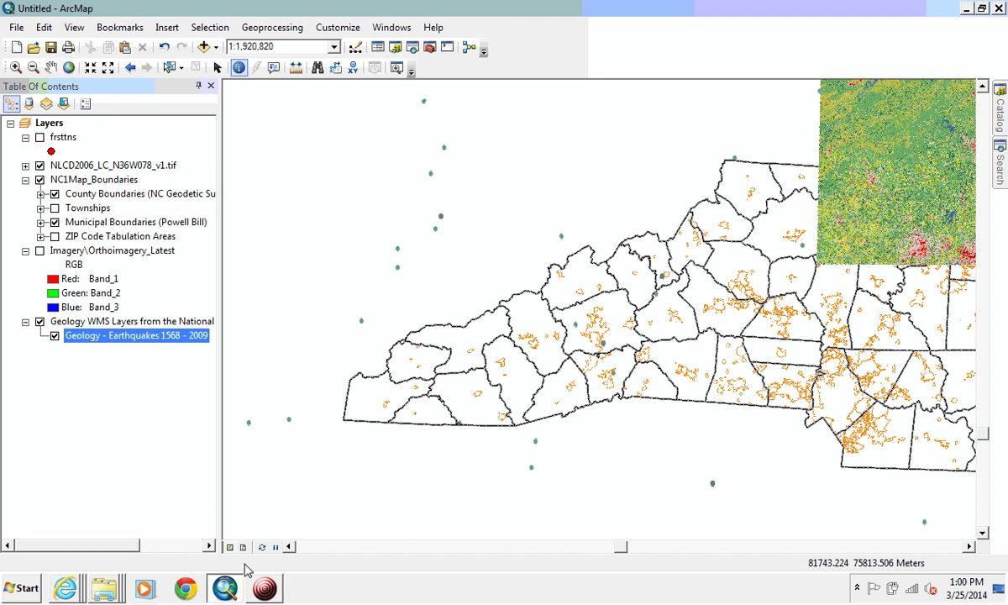
pyautogui.click(205, 47)
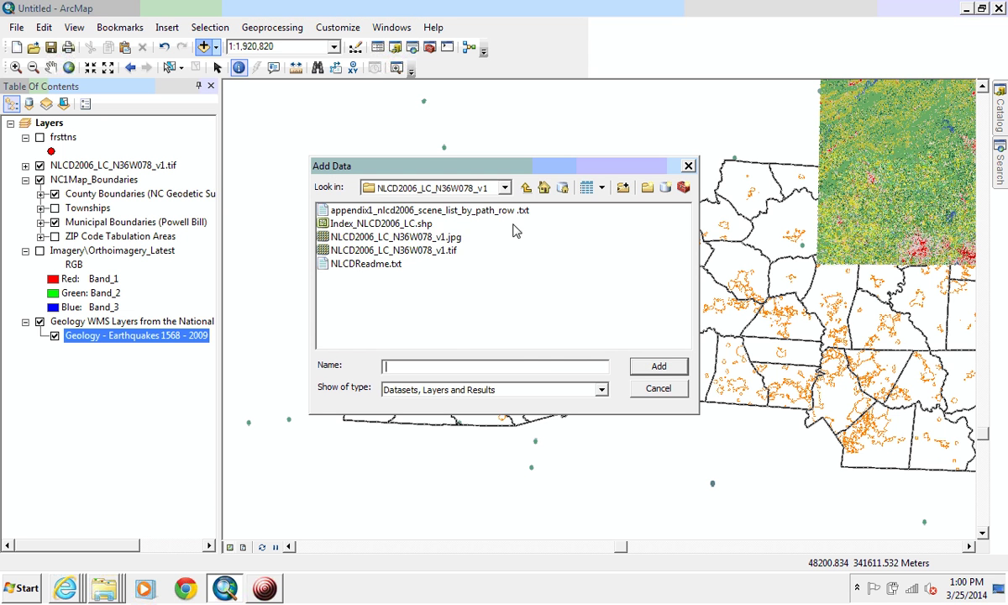
pyautogui.click(482, 187)
pyautogui.click(405, 235)
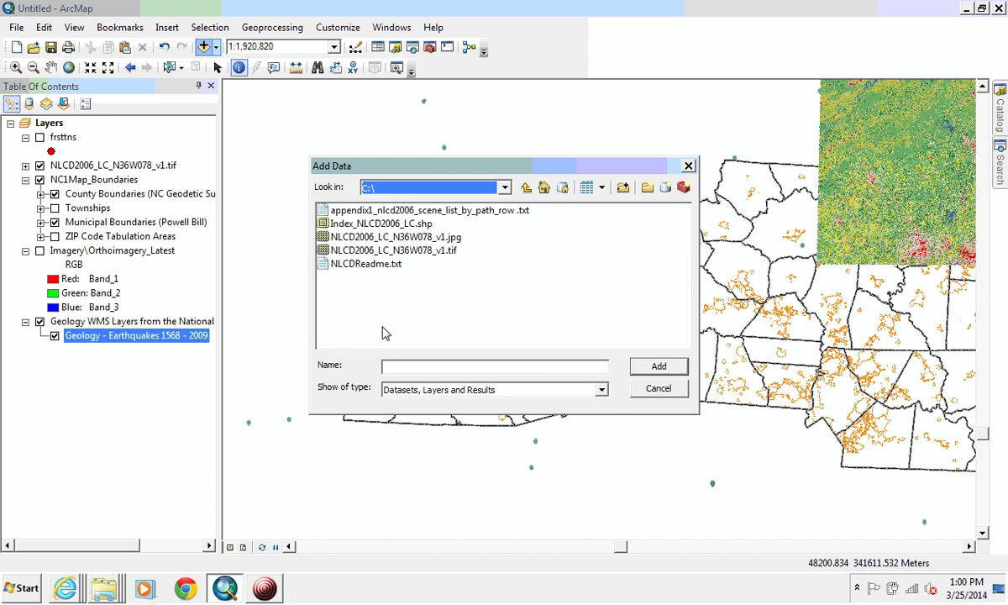
pyautogui.moveTo(345, 342); pyautogui.dragTo(600, 342)
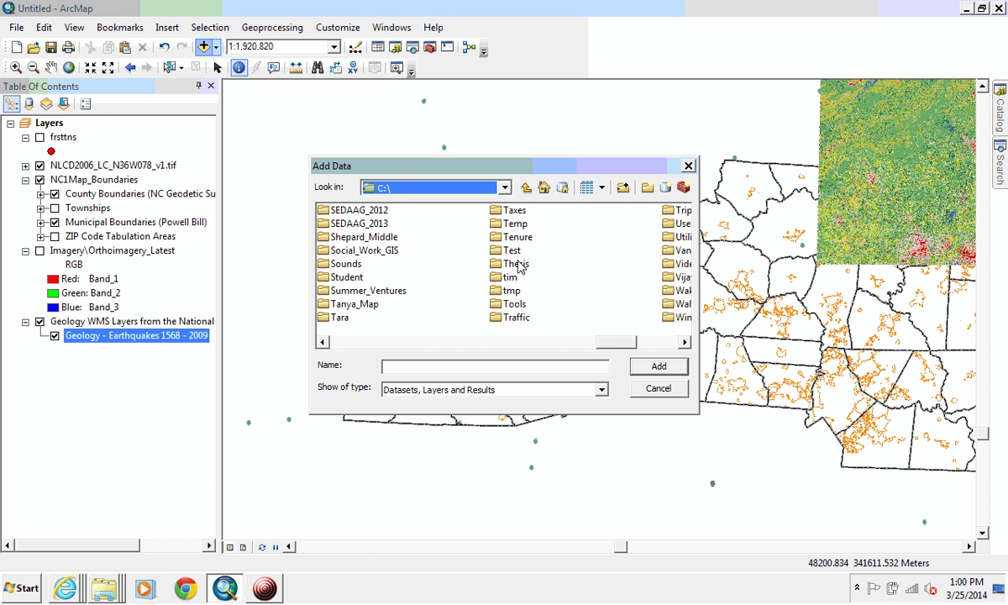
pyautogui.doubleClick(509, 223)
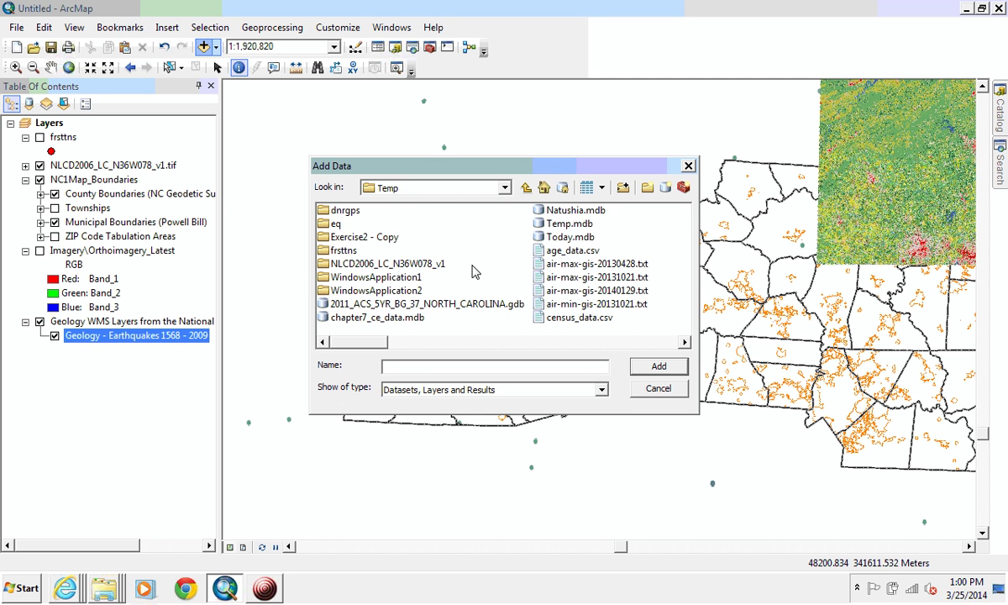
pyautogui.doubleClick(335, 224)
pyautogui.click(372, 241)
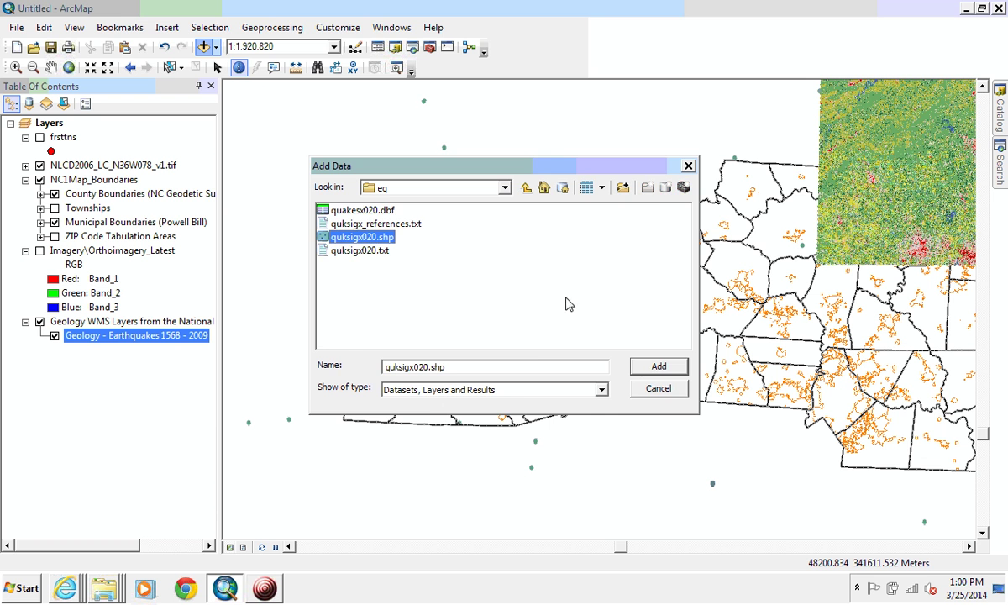
pyautogui.click(647, 373)
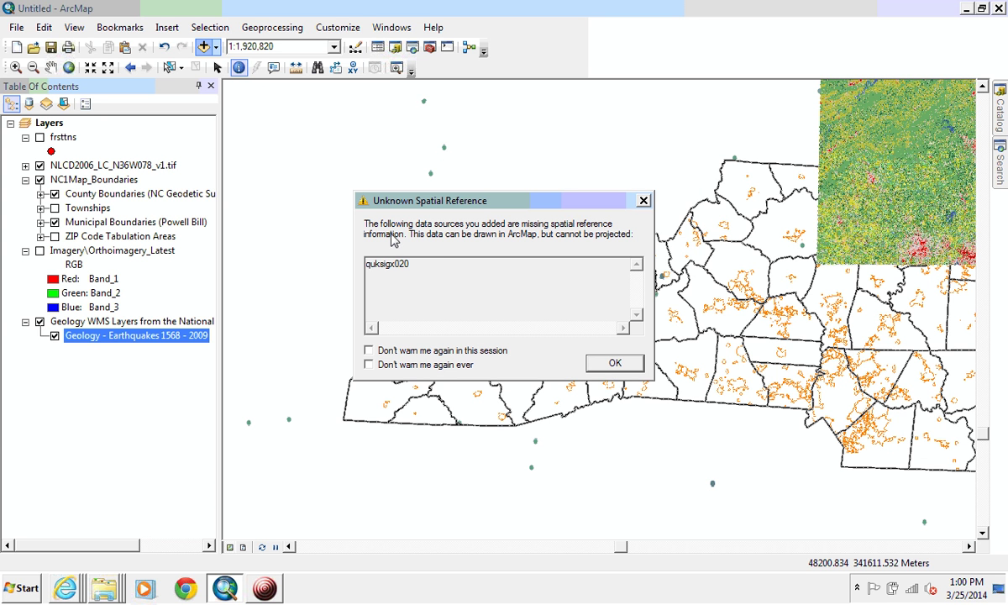
# Accept the Unknown Spatial Reference warning and hide the Geology WMS earthquake layer
pyautogui.click(621, 363)
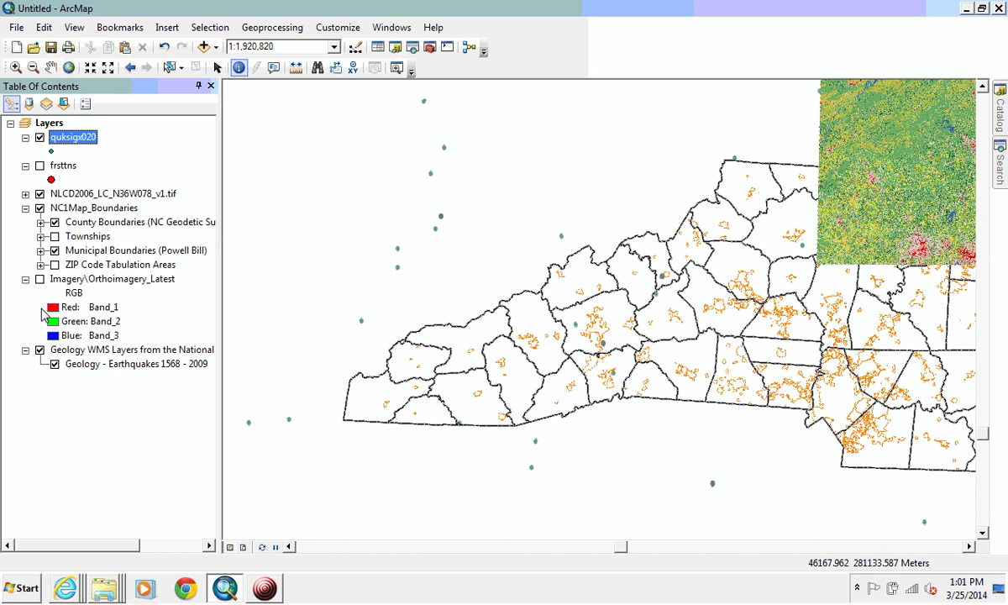
pyautogui.click(39, 350)
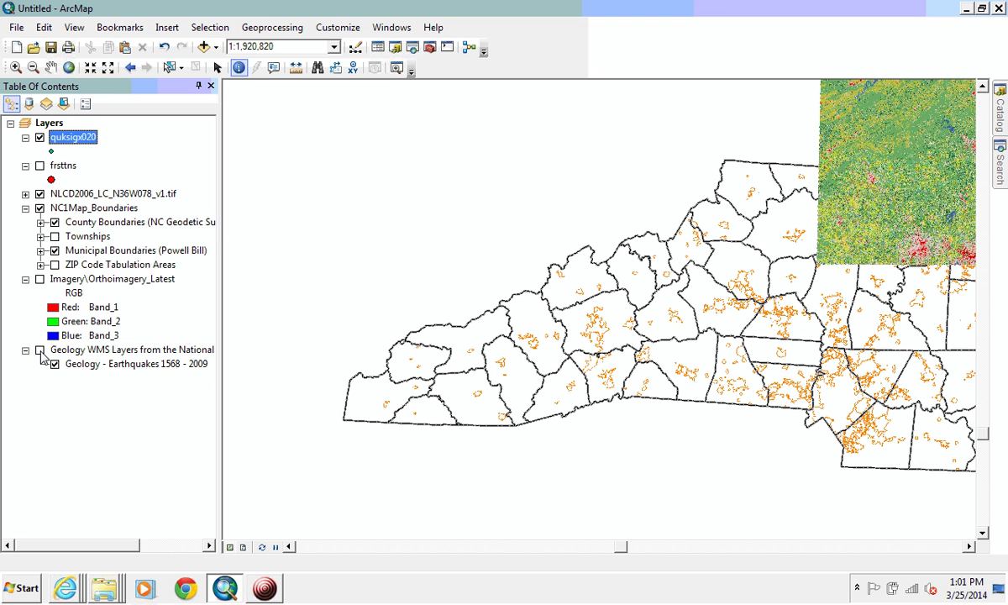
pyautogui.rightClick(93, 144)
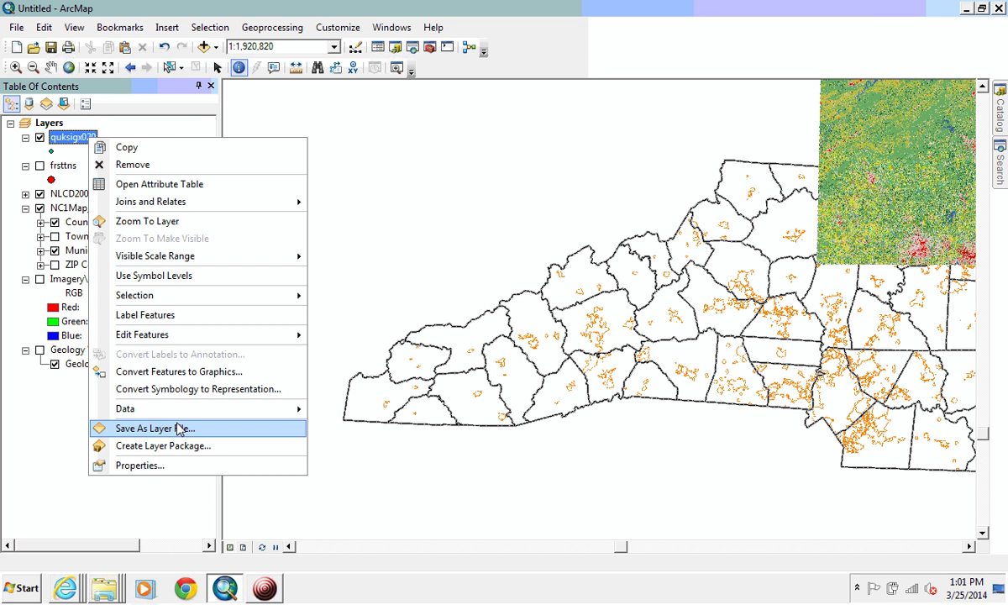
# Zoom to the quksigx020 layer and check its undefined coordinate system in the Source properties
pyautogui.click(173, 222)
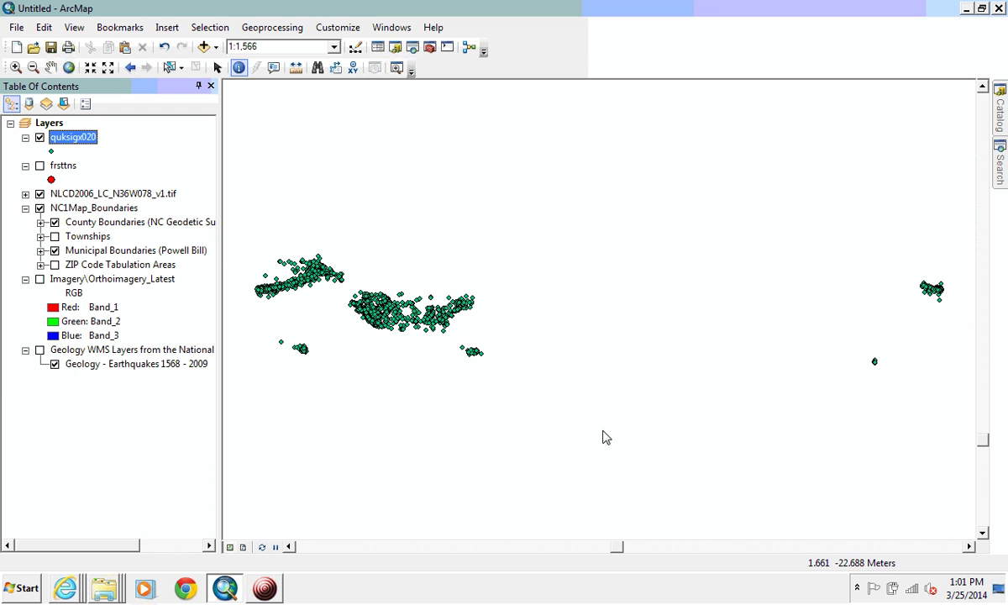
pyautogui.rightClick(63, 141)
pyautogui.click(137, 471)
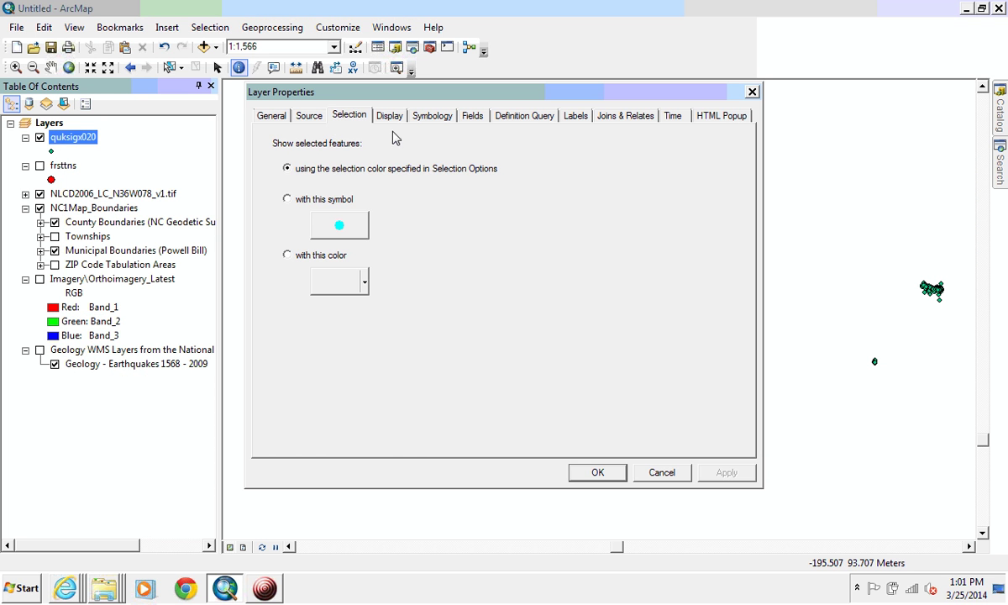
pyautogui.click(309, 115)
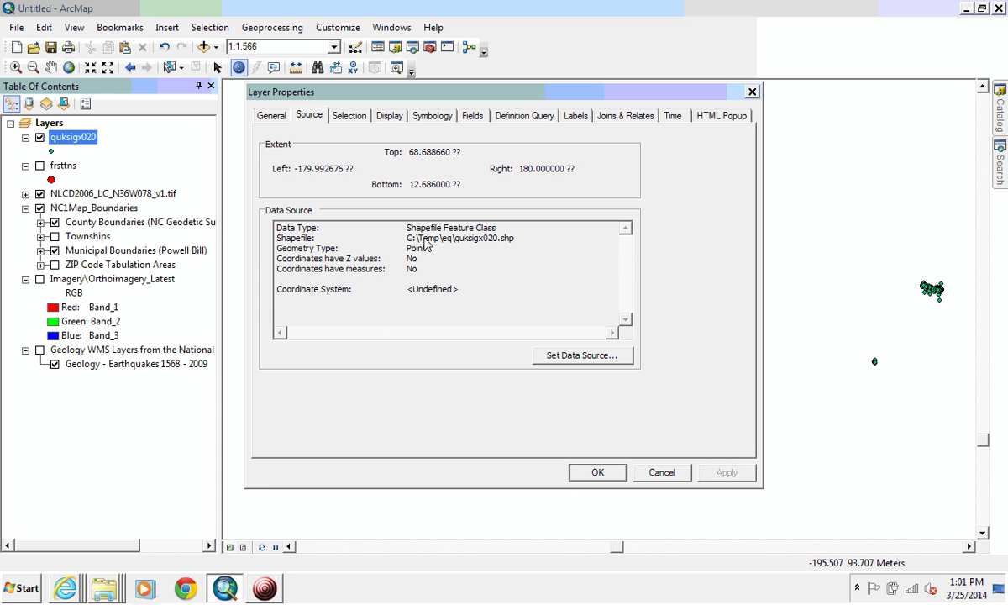
pyautogui.click(598, 473)
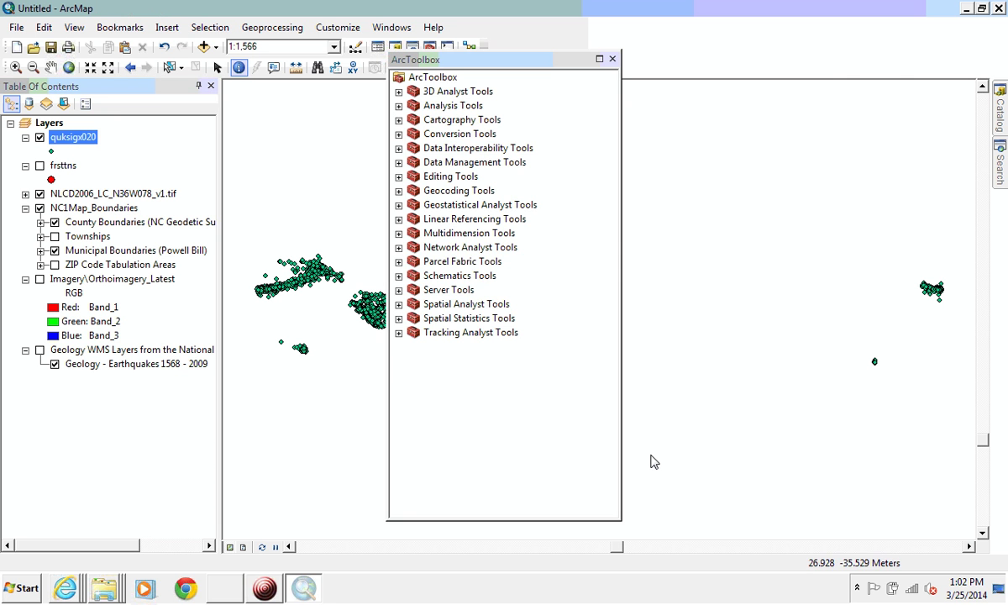
# Dock ArcToolbox on the right and expand Data Management Tools > Projections and Transformations
pyautogui.moveTo(864, 130); pyautogui.dragTo(878, 105)
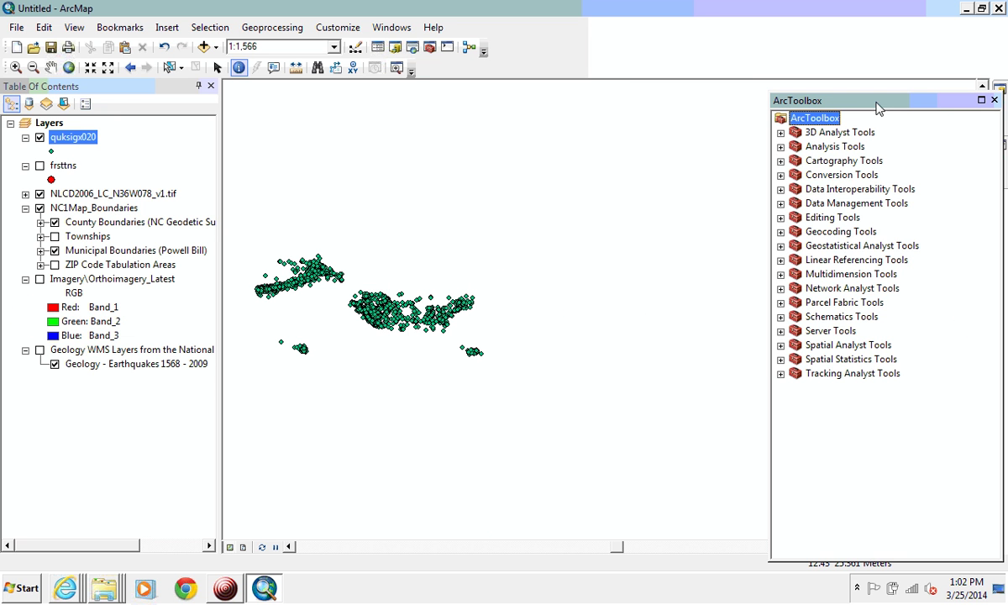
pyautogui.click(781, 203)
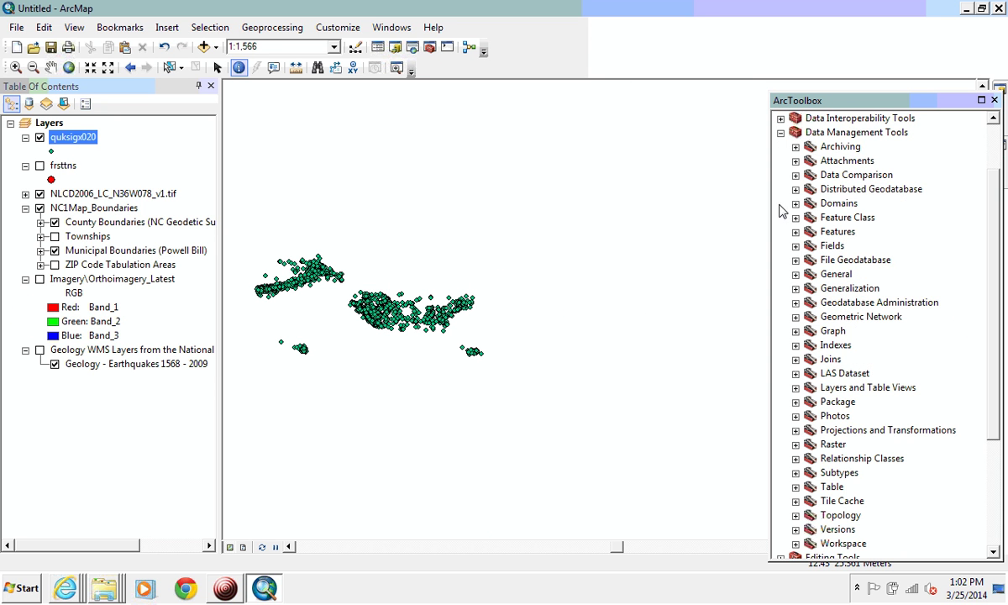
pyautogui.click(796, 430)
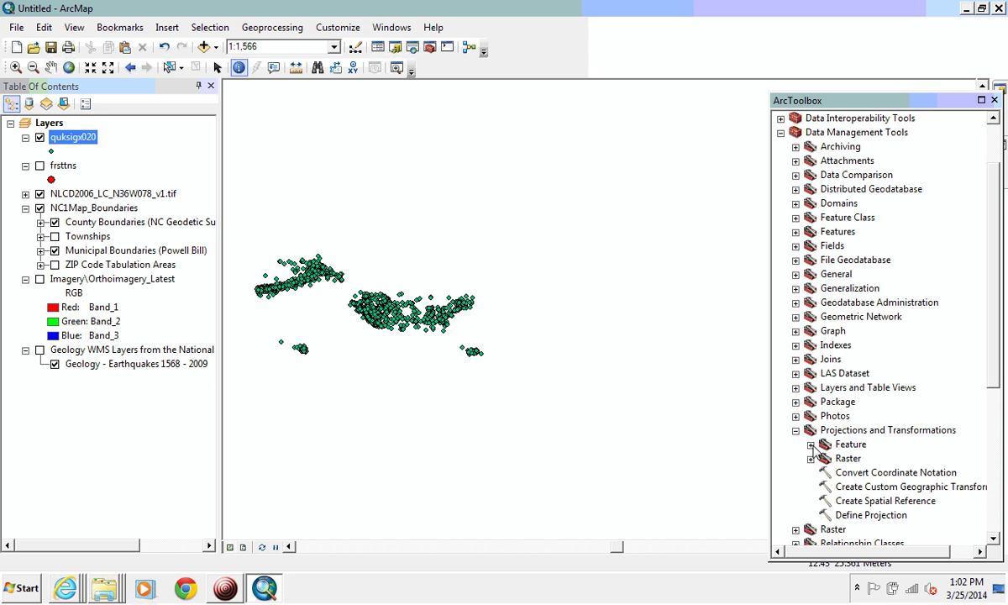
pyautogui.click(810, 444)
pyautogui.scroll(-3, 987, 370)
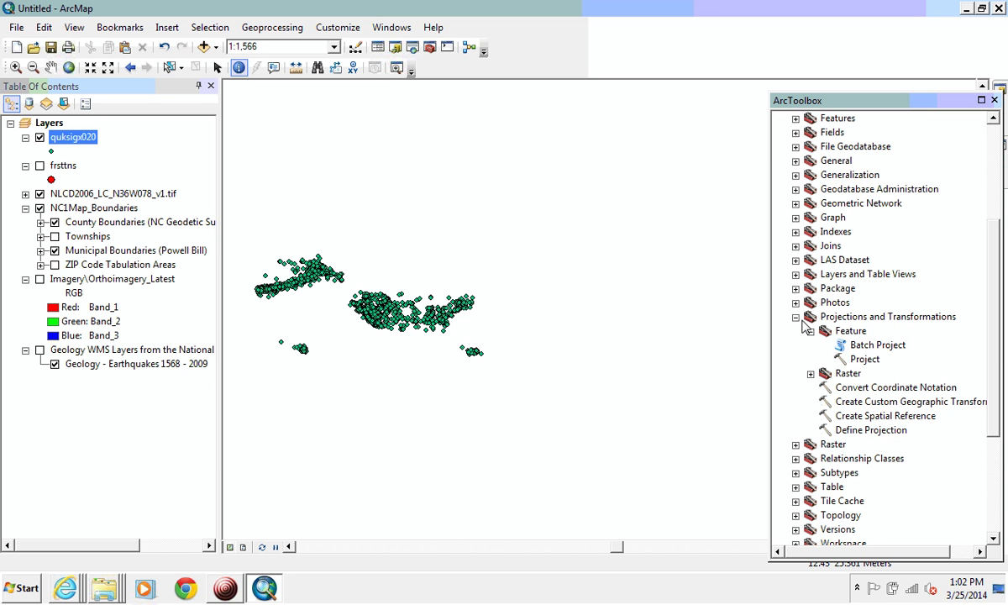
# Open the Define Projection tool and list the map layers for its Input Dataset
pyautogui.click(865, 431)
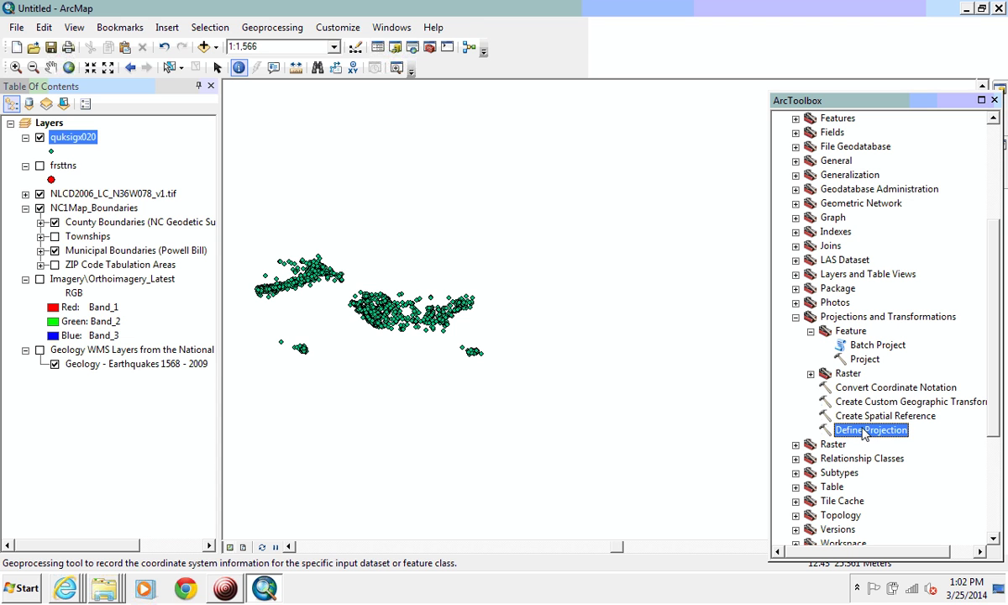
pyautogui.doubleClick(865, 431)
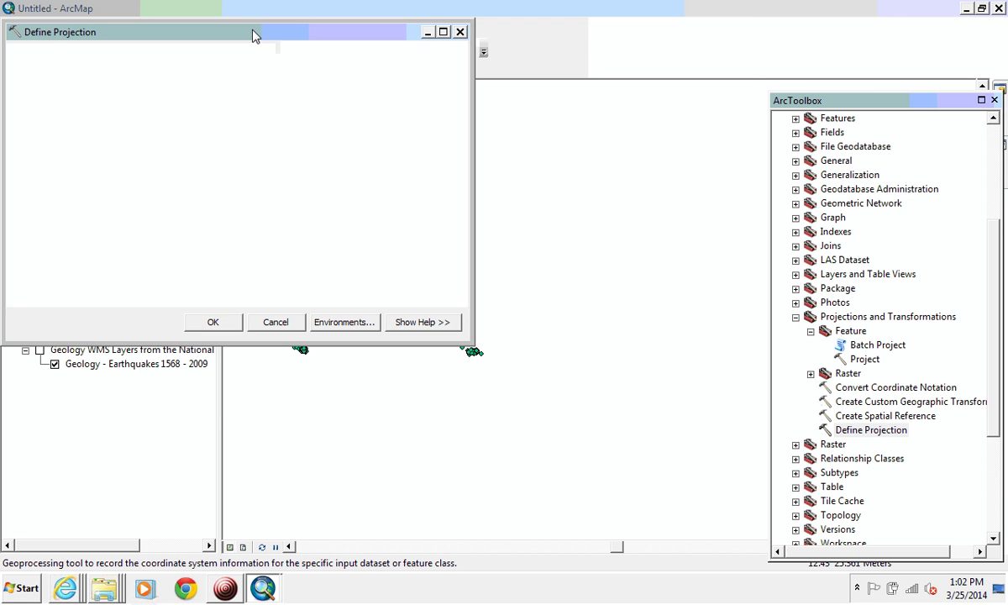
pyautogui.moveTo(254, 40); pyautogui.dragTo(561, 92)
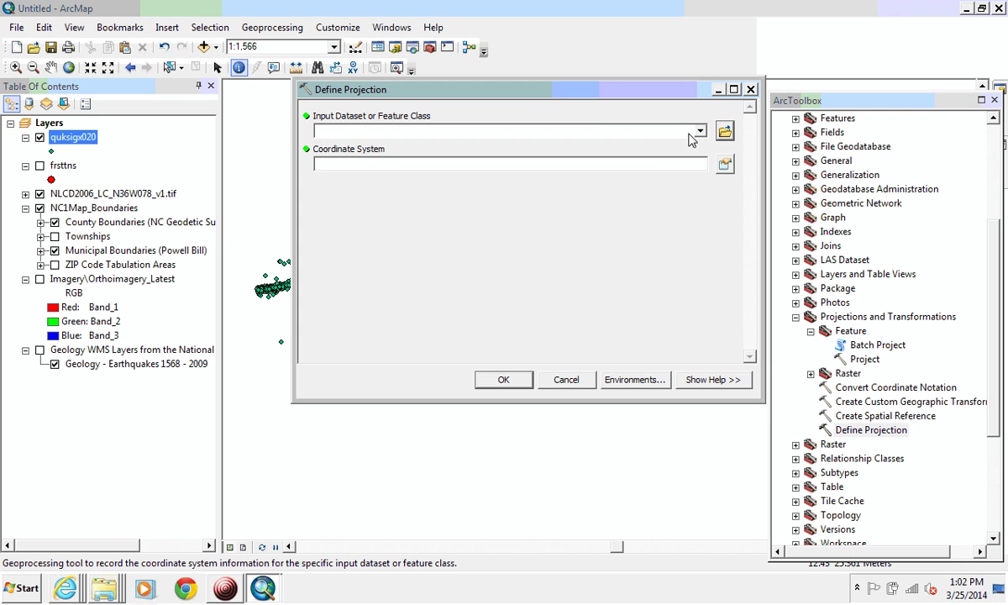
pyautogui.click(656, 130)
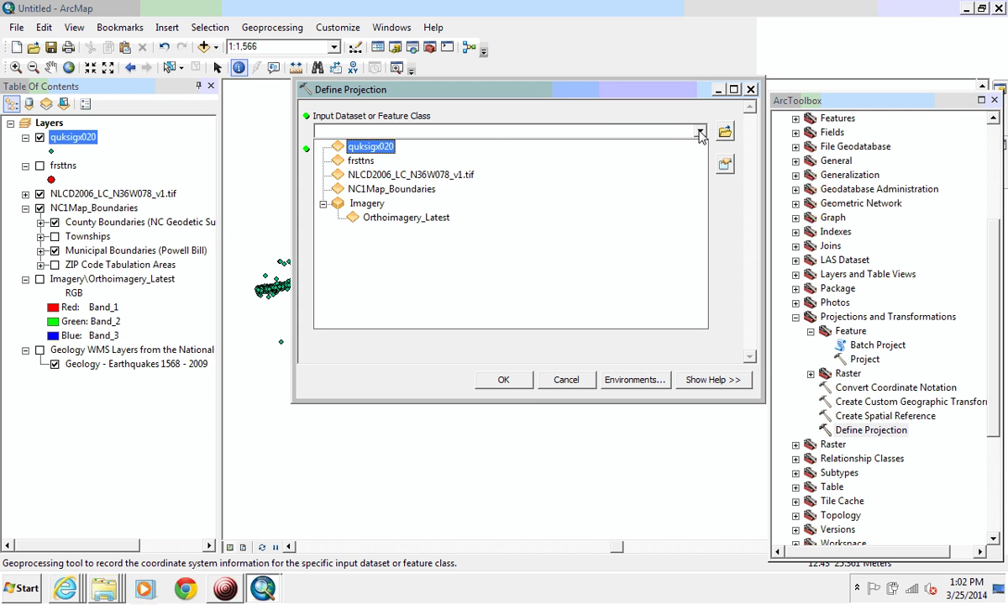
# Use quksigx020 as input and assign Geographic > World > WGS 1984 as its coordinate system
pyautogui.click(371, 147)
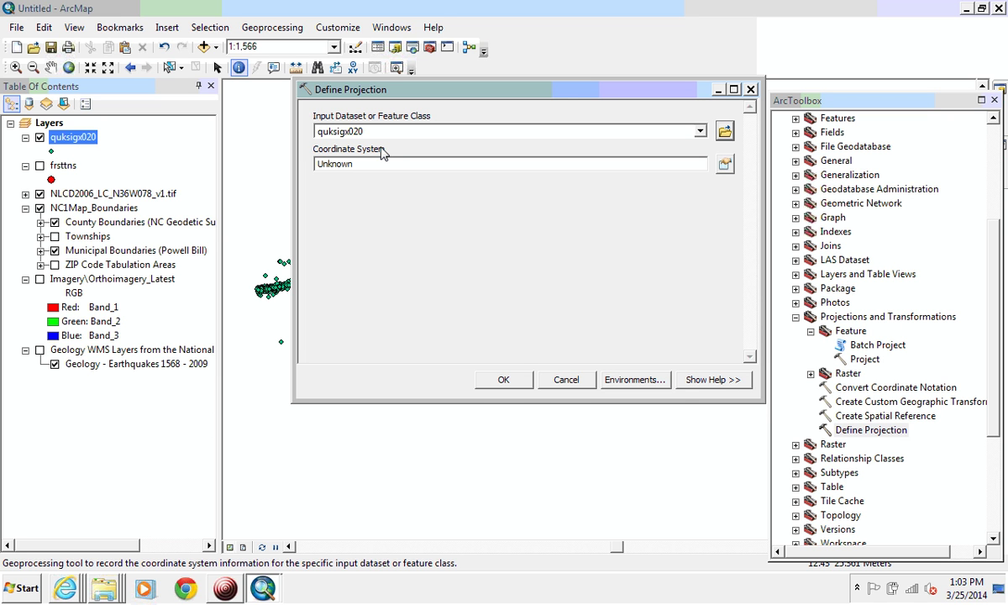
pyautogui.click(726, 164)
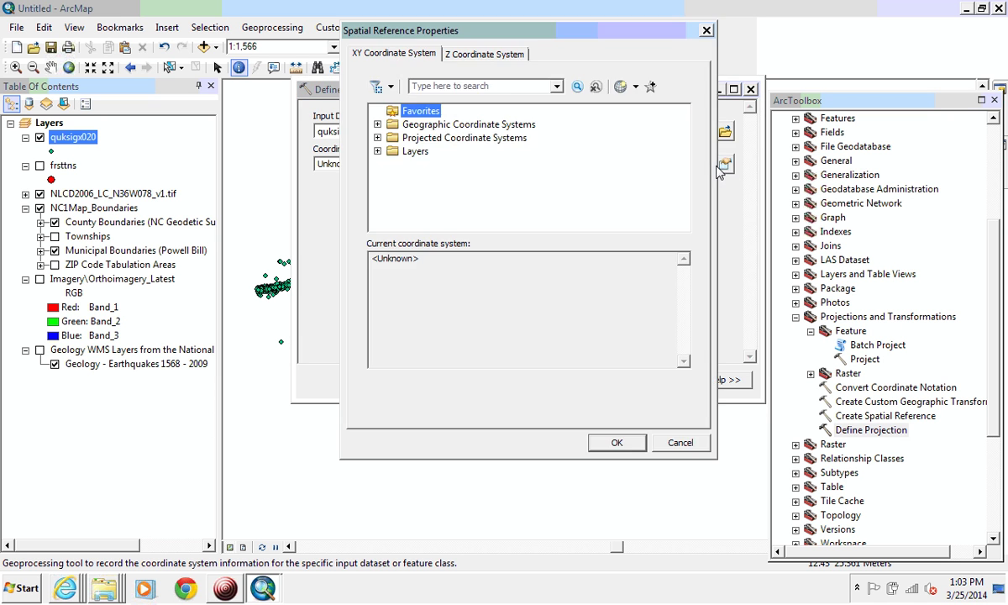
pyautogui.click(377, 125)
pyautogui.moveTo(693, 139); pyautogui.dragTo(694, 183)
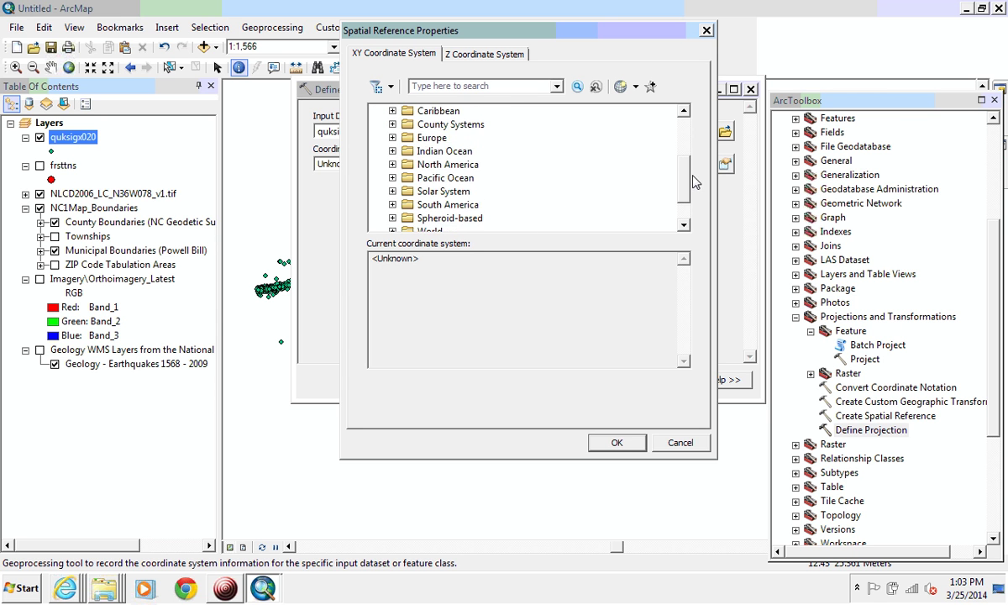
pyautogui.scroll(-1, 587, 223)
pyautogui.doubleClick(550, 204)
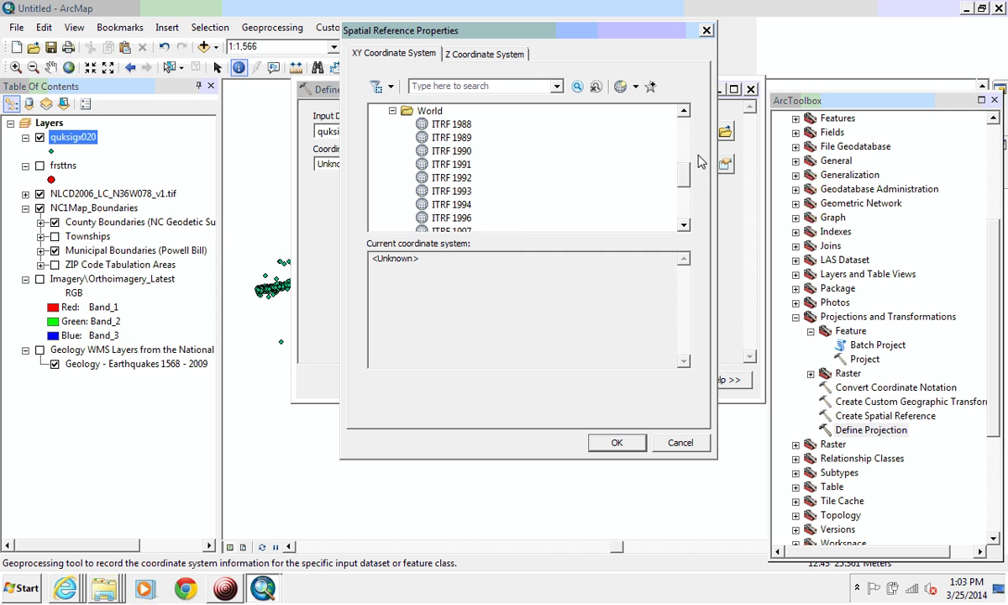
pyautogui.moveTo(683, 171); pyautogui.dragTo(686, 198)
pyautogui.click(451, 218)
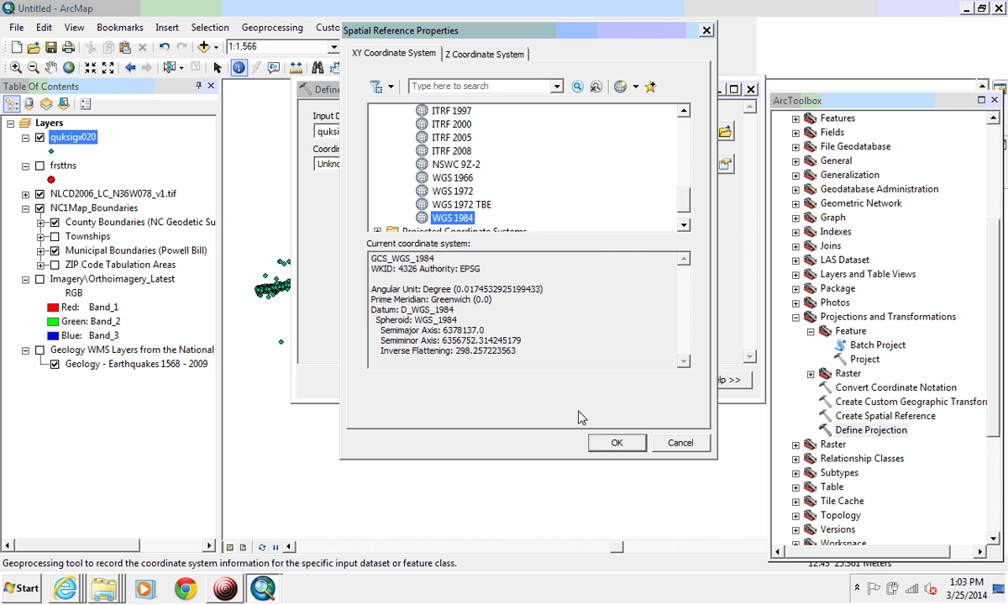
pyautogui.click(614, 443)
# Run Define Projection, which fails with ERROR 001143, then close the Results window
pyautogui.click(520, 383)
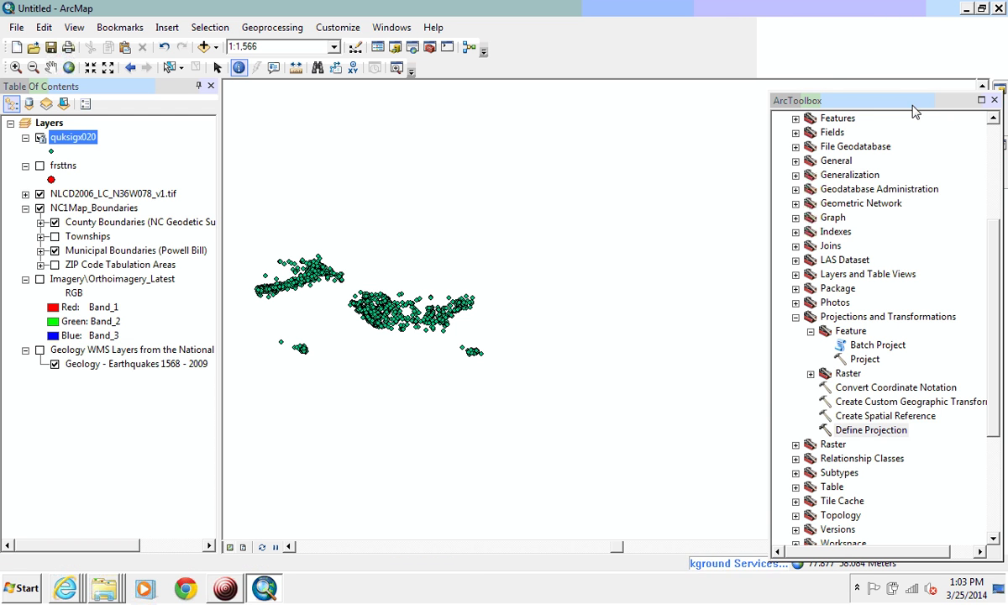
pyautogui.moveTo(911, 103); pyautogui.dragTo(901, 62)
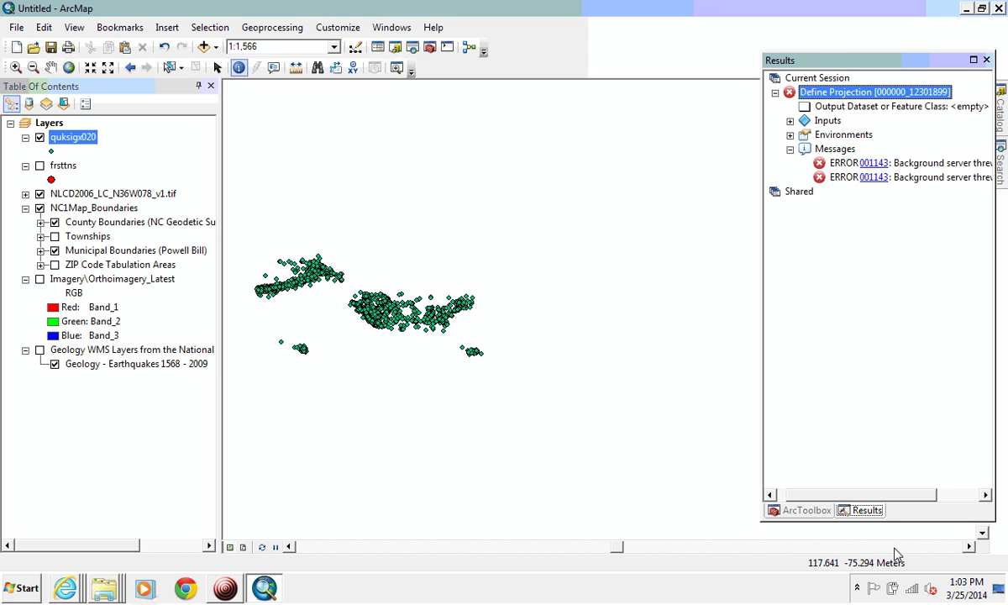
pyautogui.hscroll(3, 924, 421)
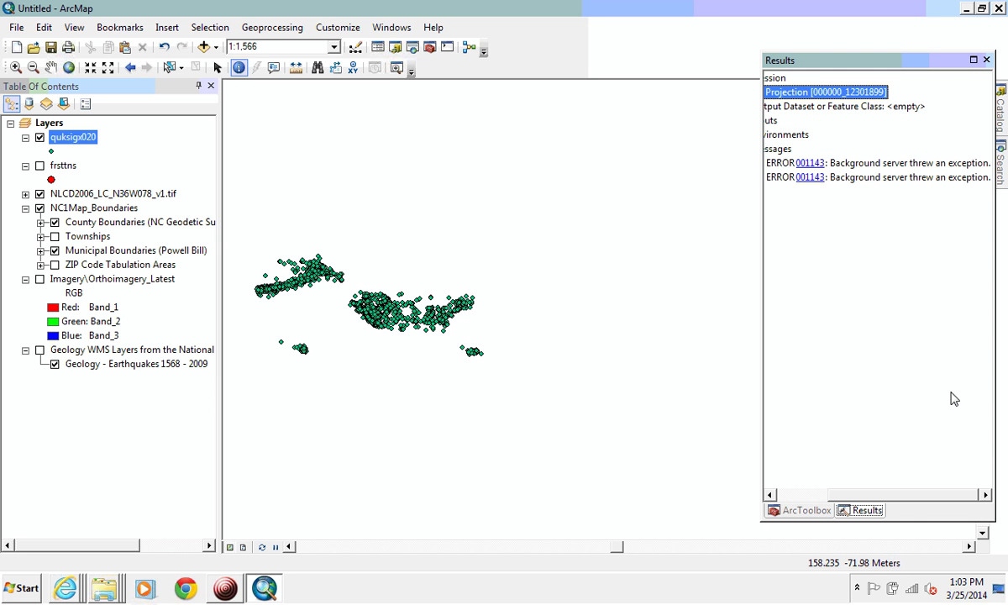
pyautogui.click(986, 60)
# Remove the quksigx020 layer from the map and turn on the frsttns layer
pyautogui.rightClick(84, 139)
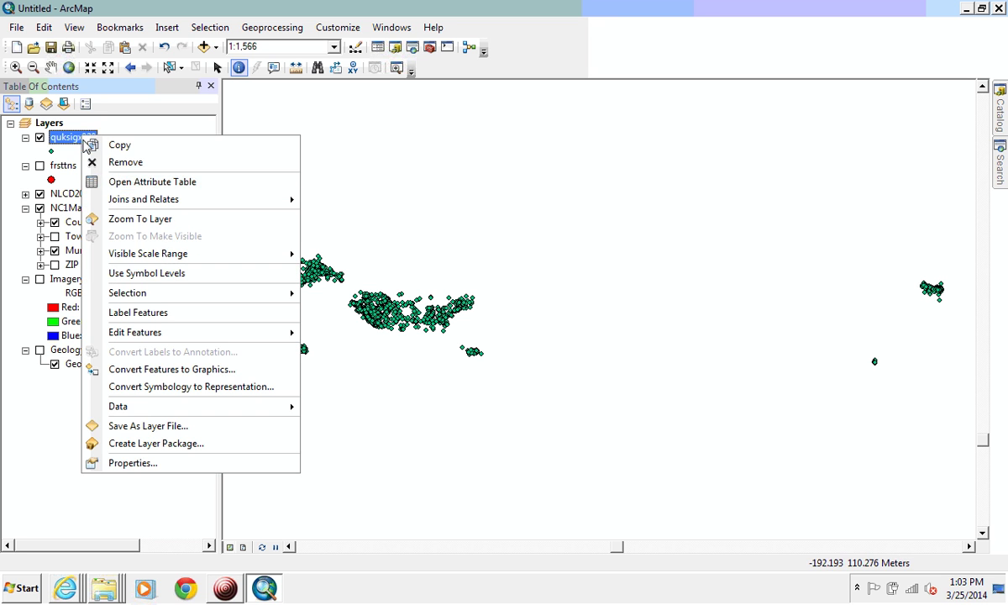
pyautogui.click(90, 162)
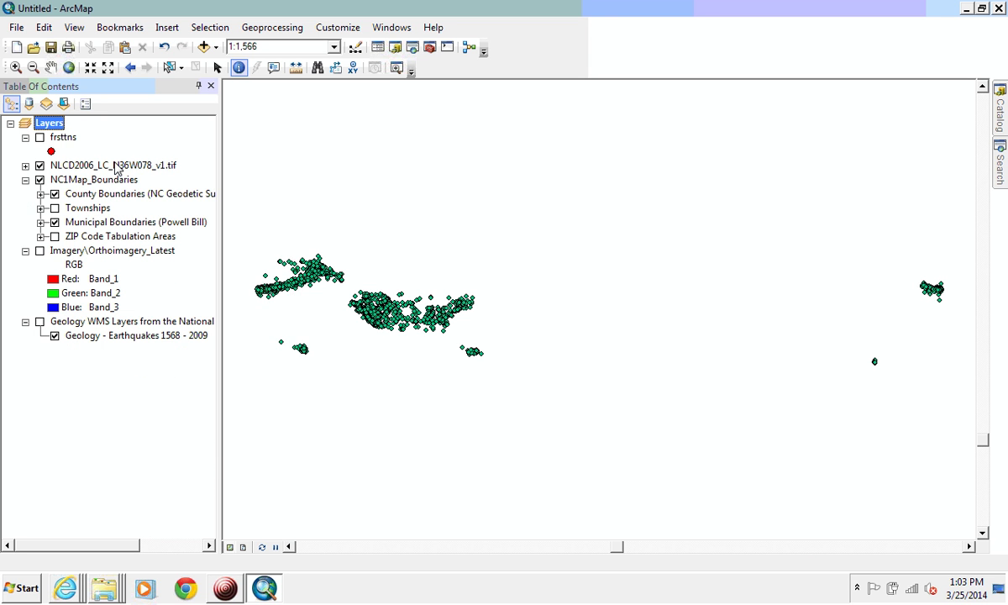
pyautogui.click(40, 138)
# Zoom the map to the frsttns layer's extent over North Carolina
pyautogui.rightClick(61, 139)
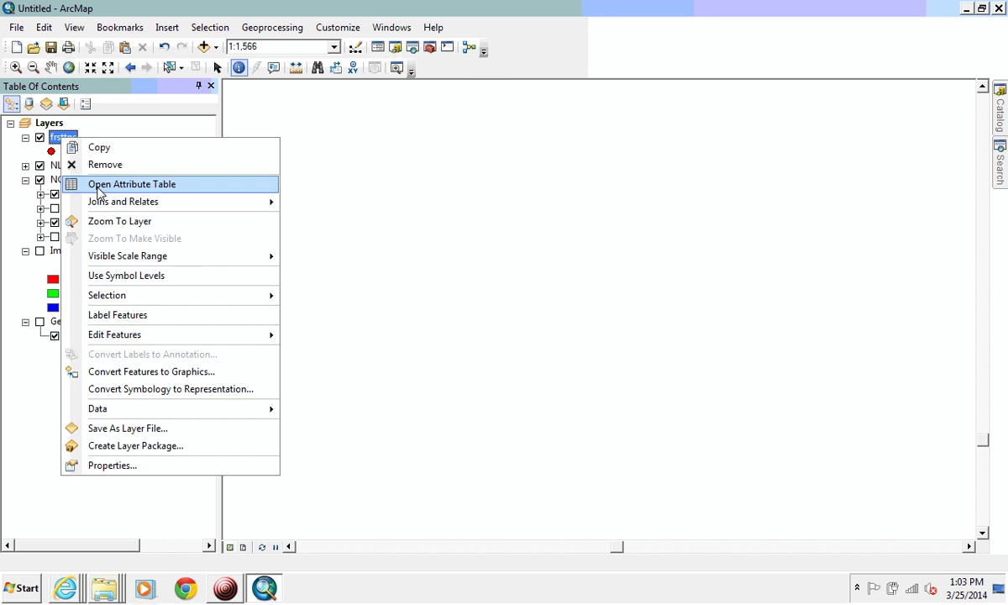
pyautogui.click(124, 222)
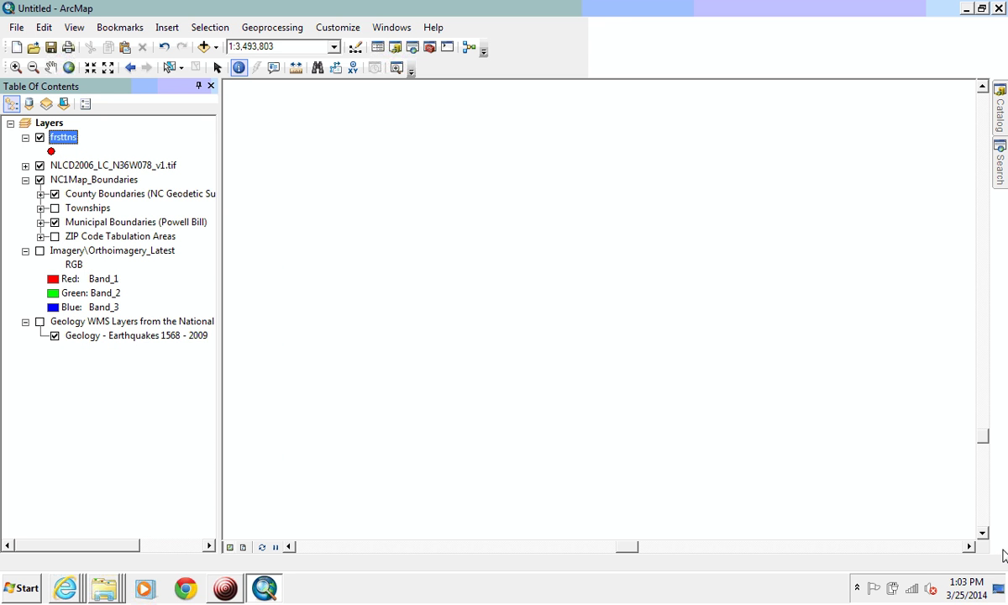
pyautogui.rightClick(59, 138)
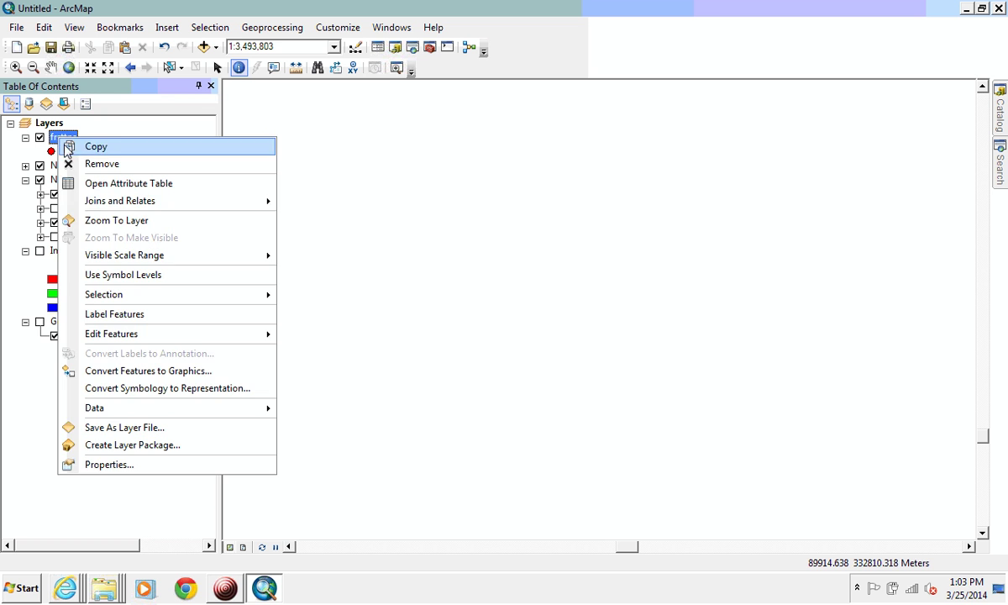
pyautogui.click(112, 221)
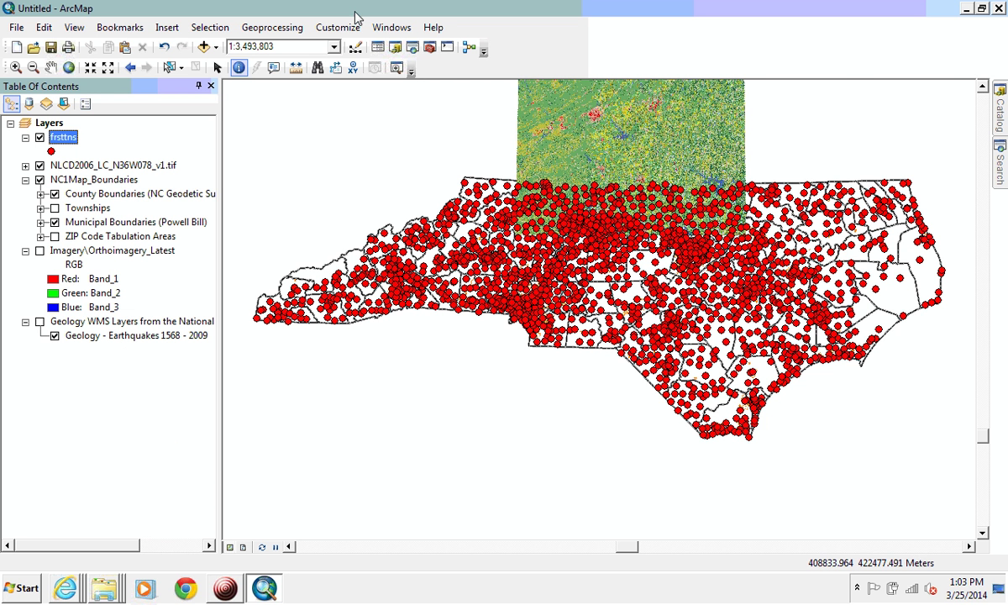
# Reopen Define Projection and select C:\Temp\eq\quksigx020.shp as the input dataset
pyautogui.click(429, 47)
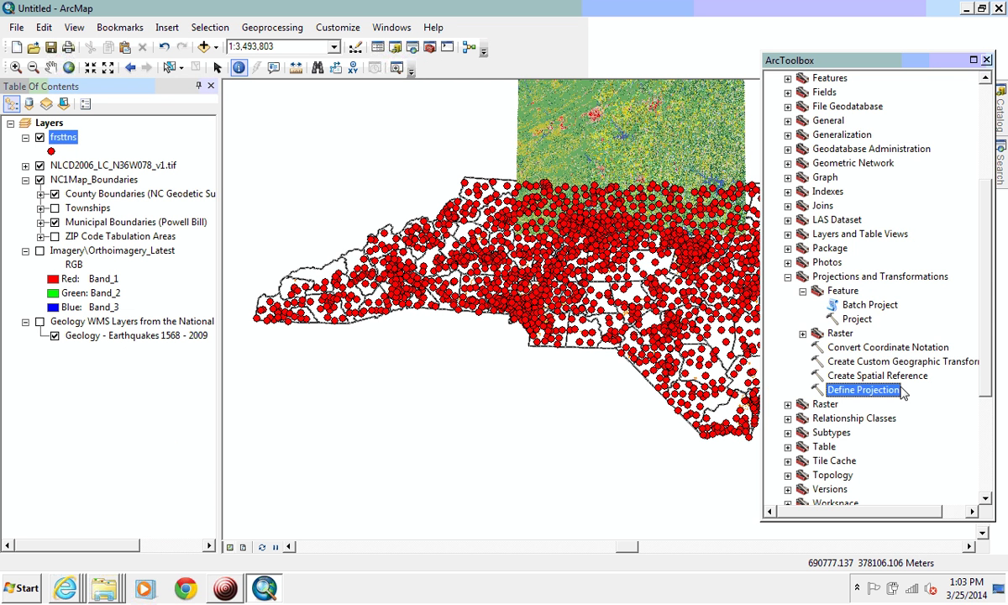
pyautogui.doubleClick(849, 390)
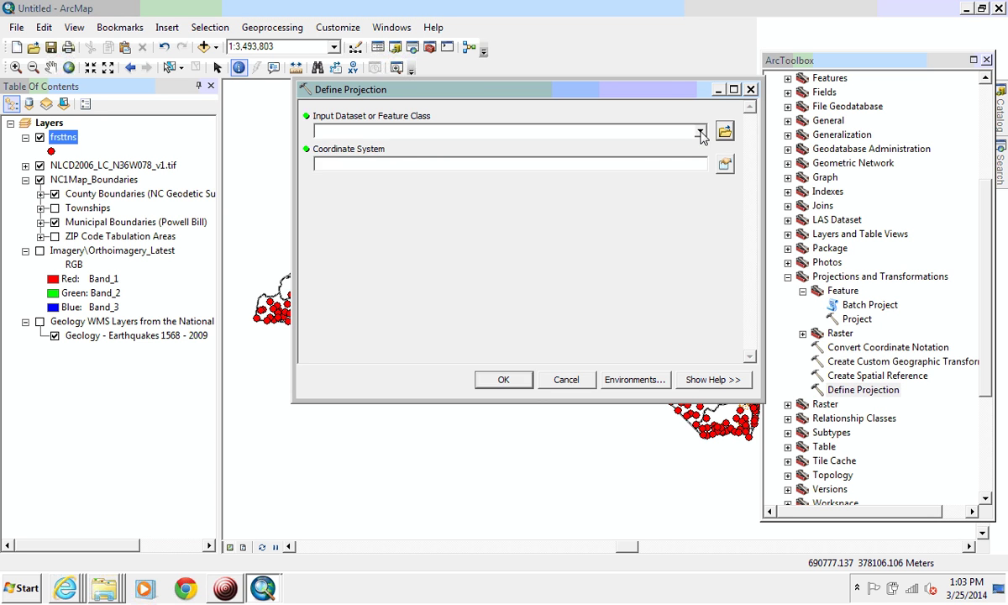
pyautogui.click(725, 132)
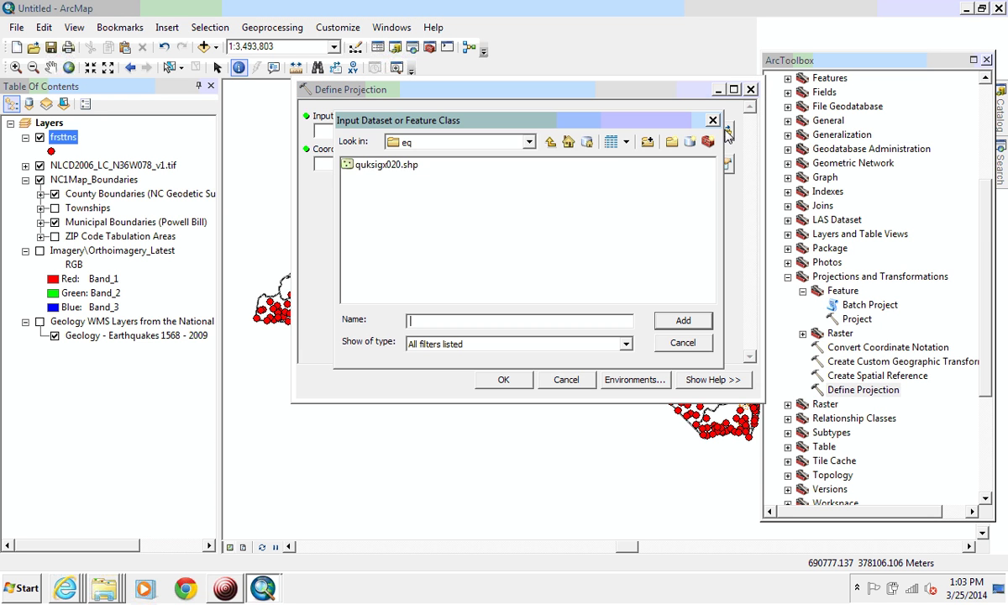
pyautogui.doubleClick(378, 164)
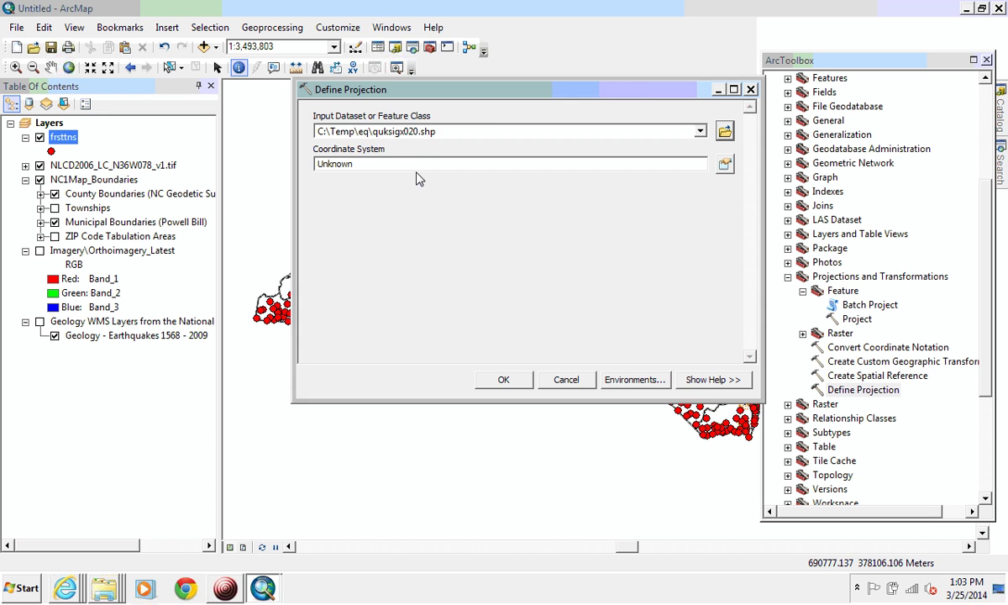
# Assign GCS_WGS_1984 from Geographic > World as the coordinate system and run the tool
pyautogui.click(724, 163)
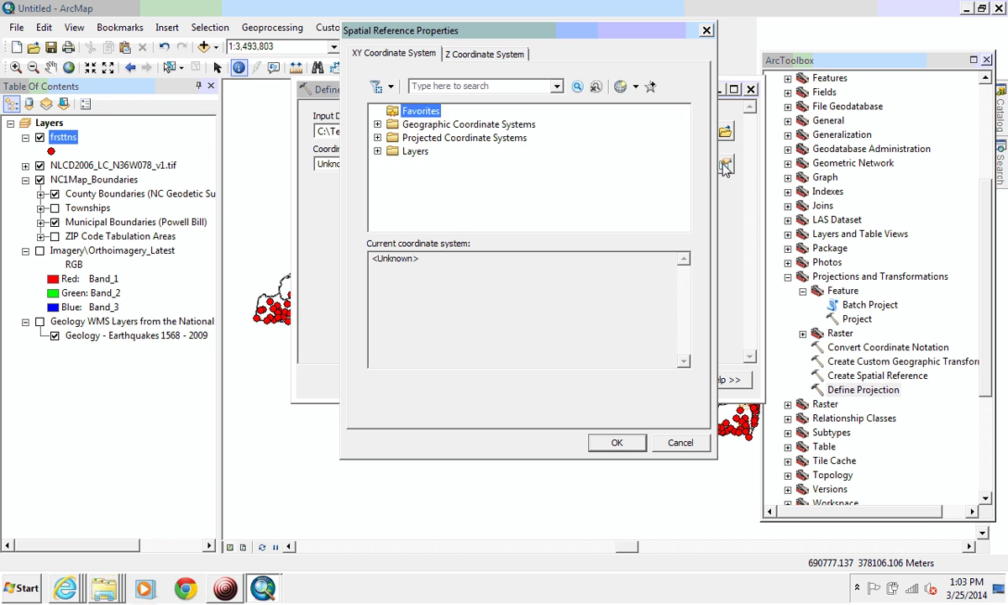
pyautogui.click(377, 125)
pyautogui.moveTo(683, 151); pyautogui.dragTo(687, 187)
pyautogui.click(393, 204)
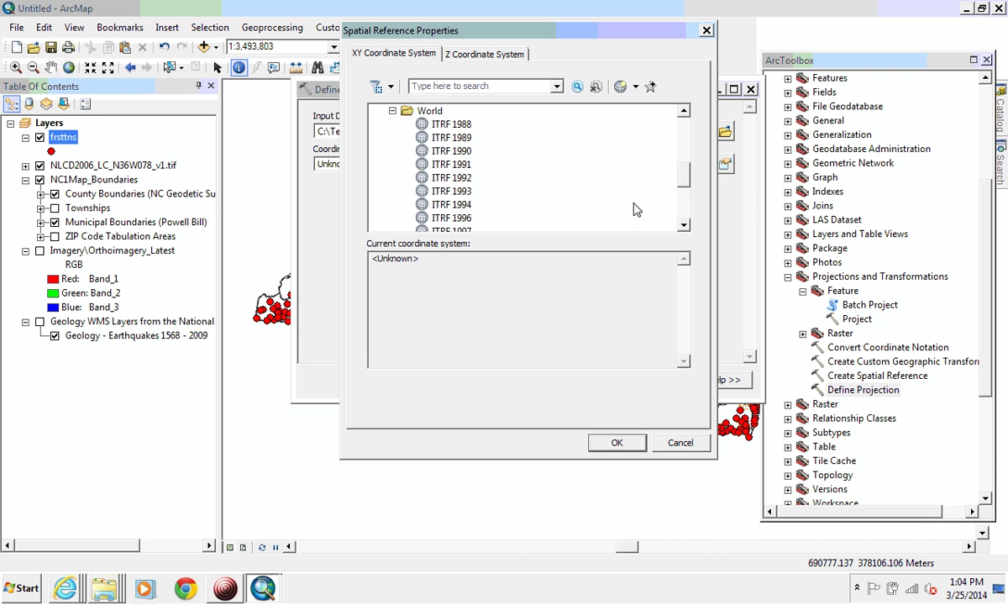
pyautogui.scroll(-4, 636, 209)
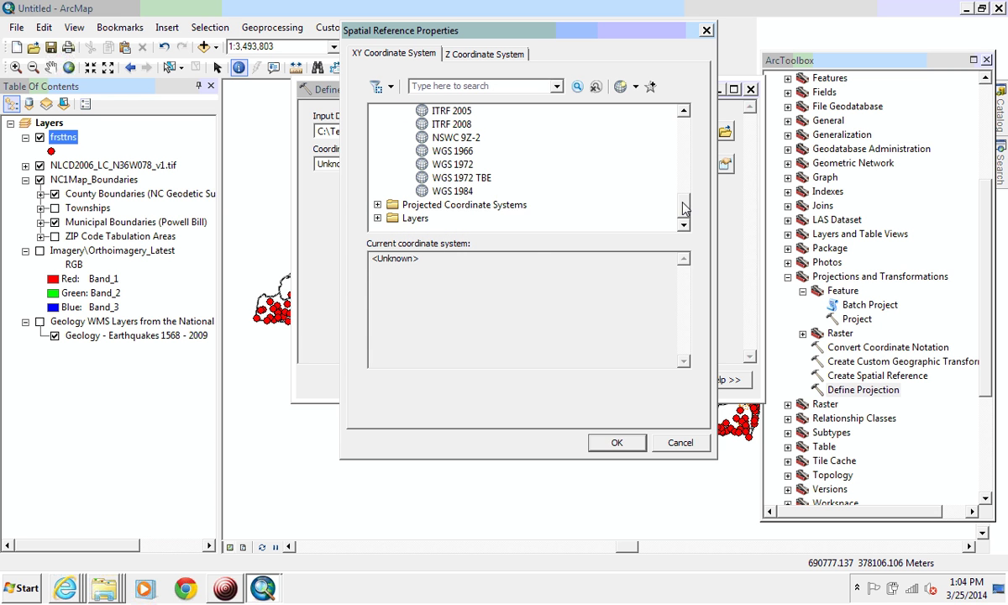
pyautogui.click(453, 191)
pyautogui.click(617, 443)
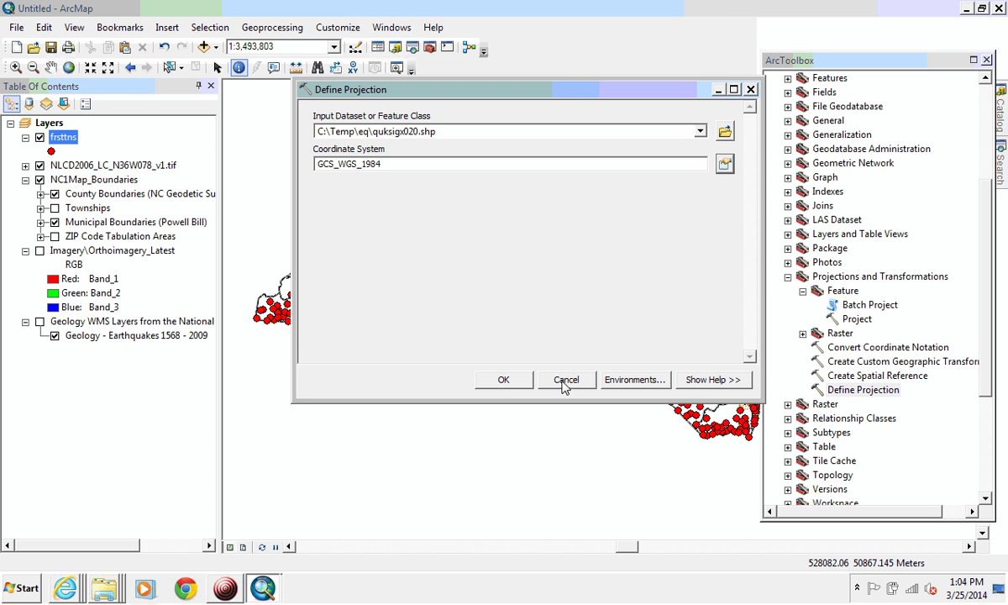
pyautogui.click(505, 380)
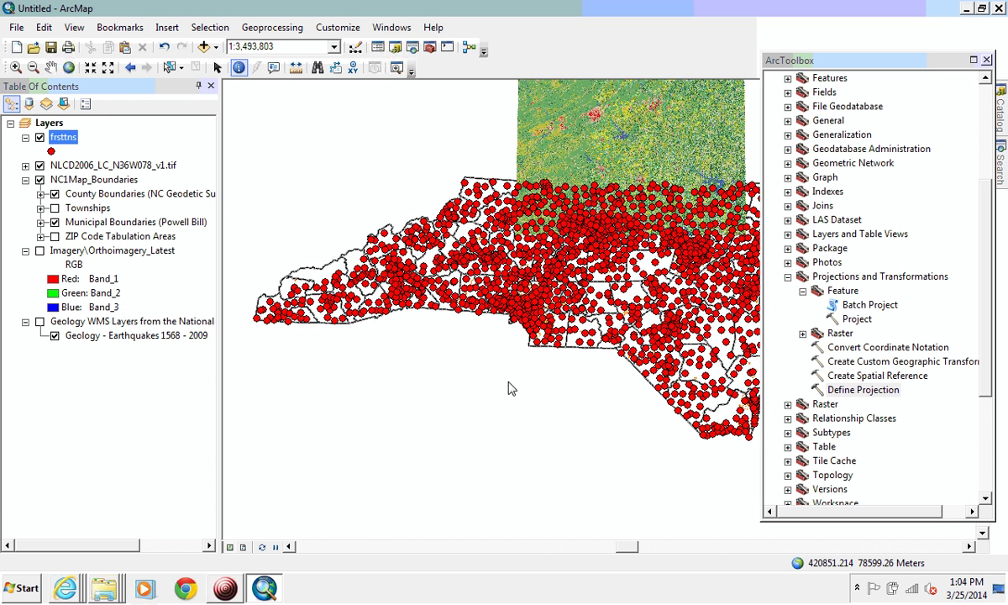
# Review both runs' ERROR 001143 failures in Results, close it, and switch on Geology WMS Layers
pyautogui.click(865, 547)
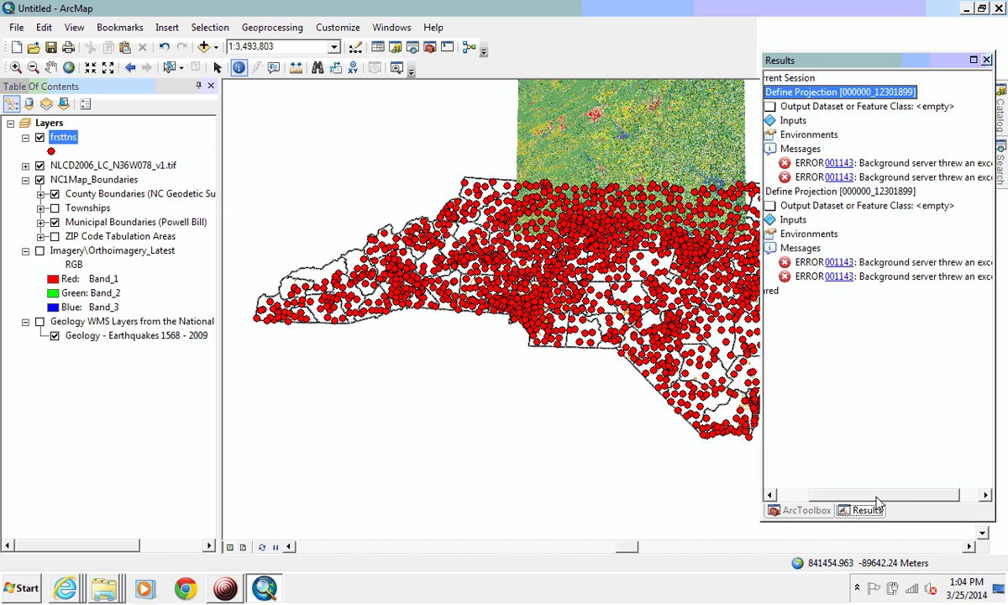
pyautogui.hscroll(1, 840, 475)
pyautogui.hscroll(-2, 857, 462)
pyautogui.click(846, 279)
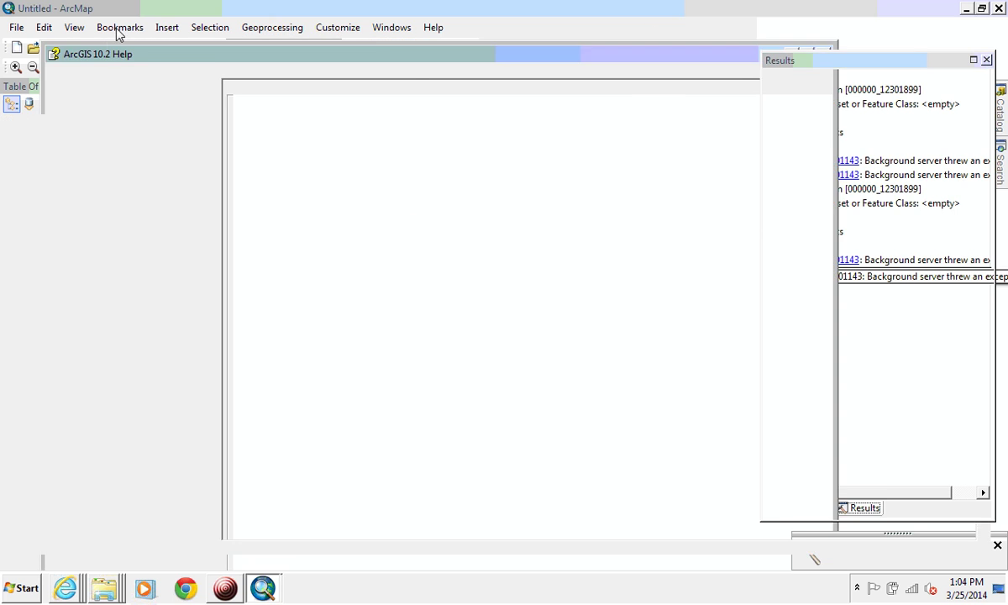
pyautogui.click(725, 61)
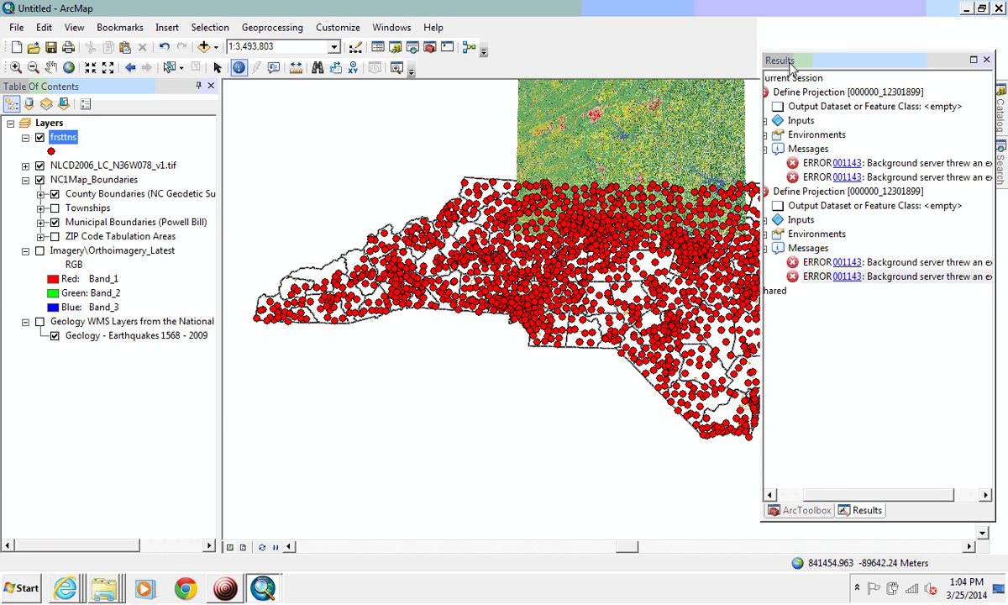
pyautogui.click(986, 60)
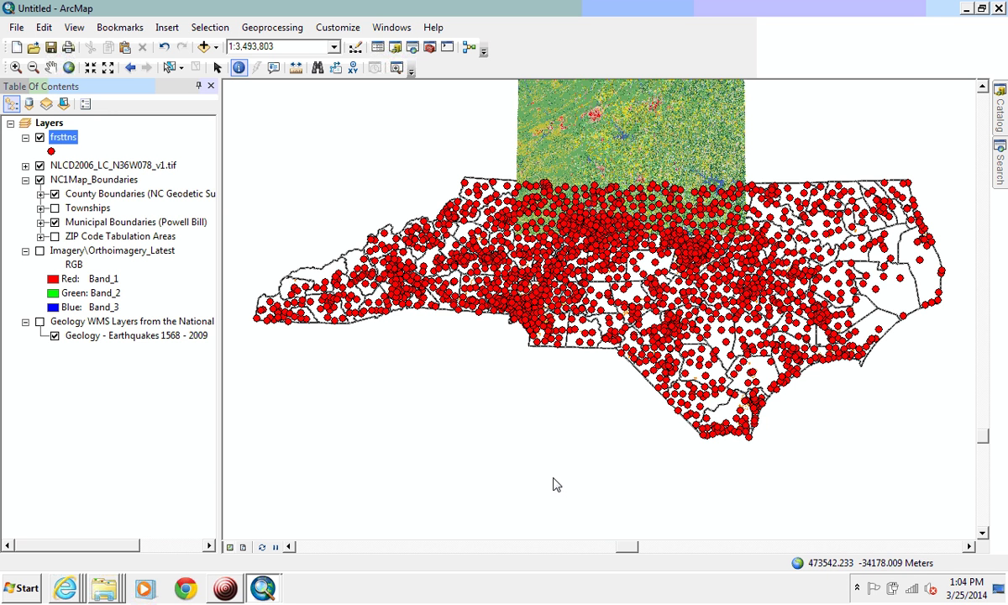
pyautogui.click(40, 321)
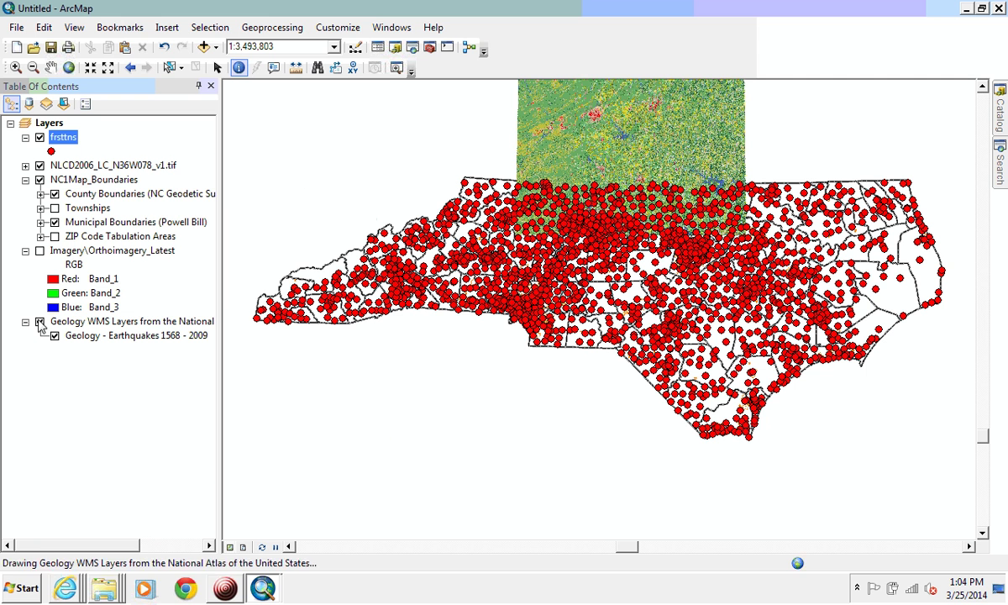